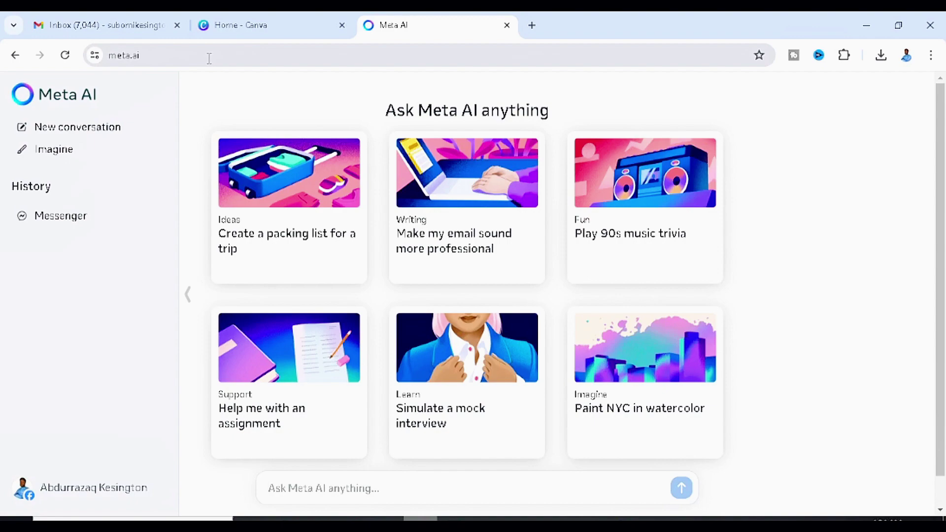
click(209, 58)
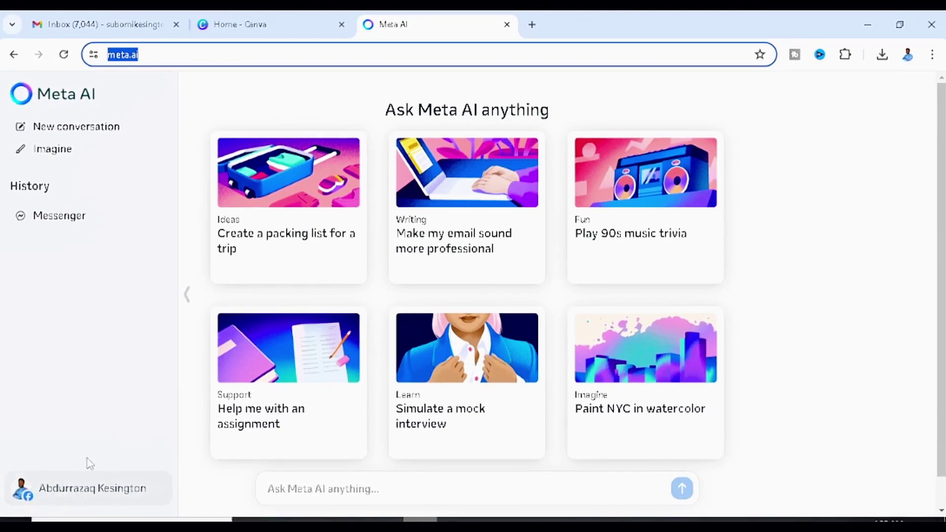
click(160, 54)
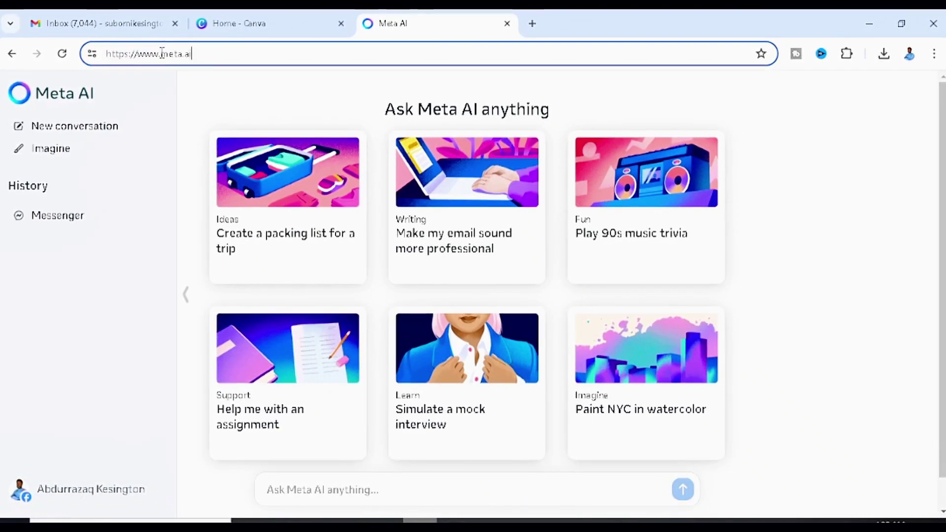
Step: Begin the Meta AI prompt with "Write me an ebook based on Affiliate marketing starting with the title then the introduction"
click(332, 494)
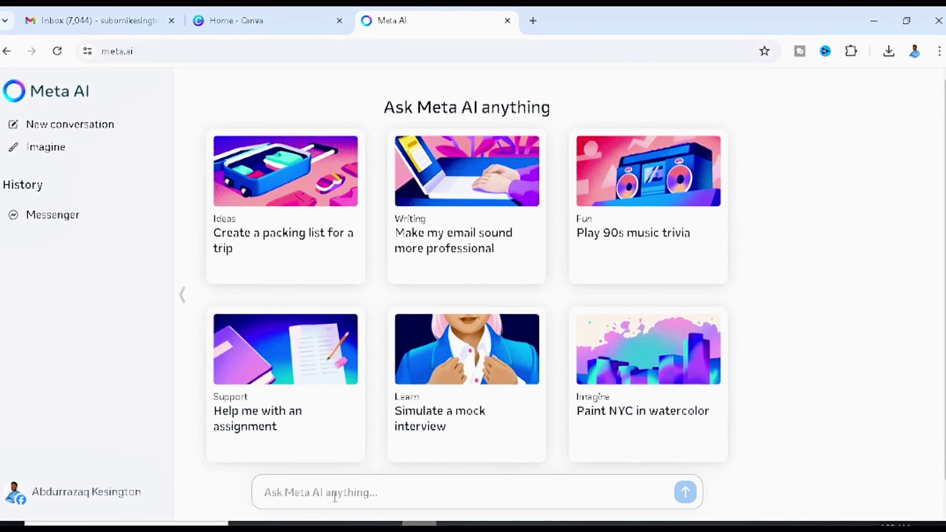
text(Writ)
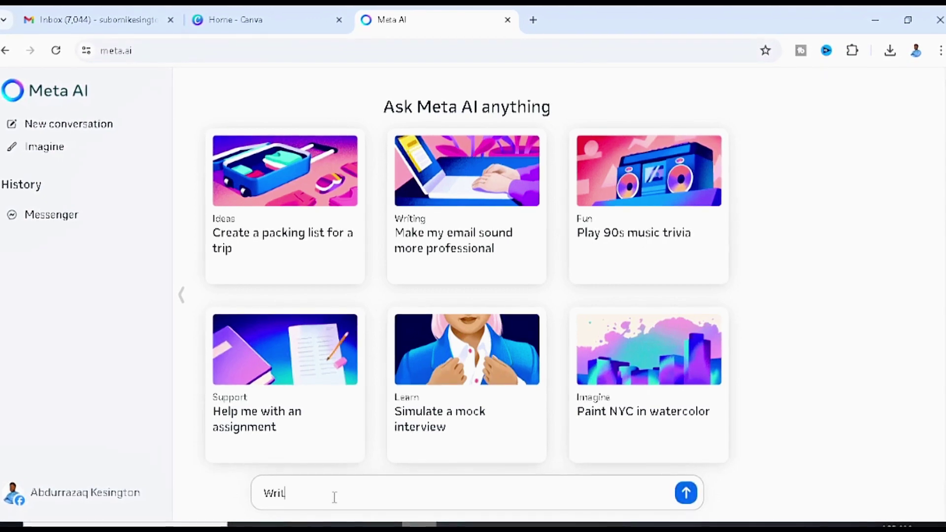
text(e me an ebo)
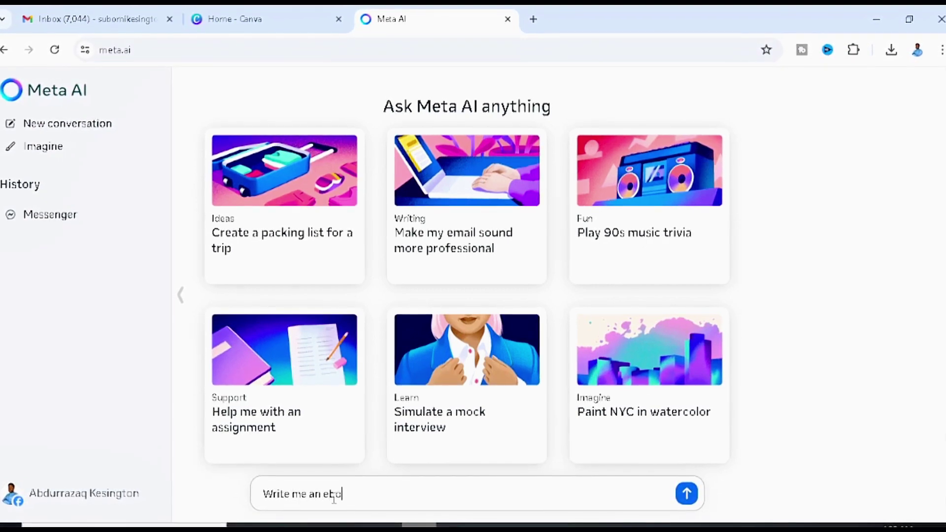
text(ok based )
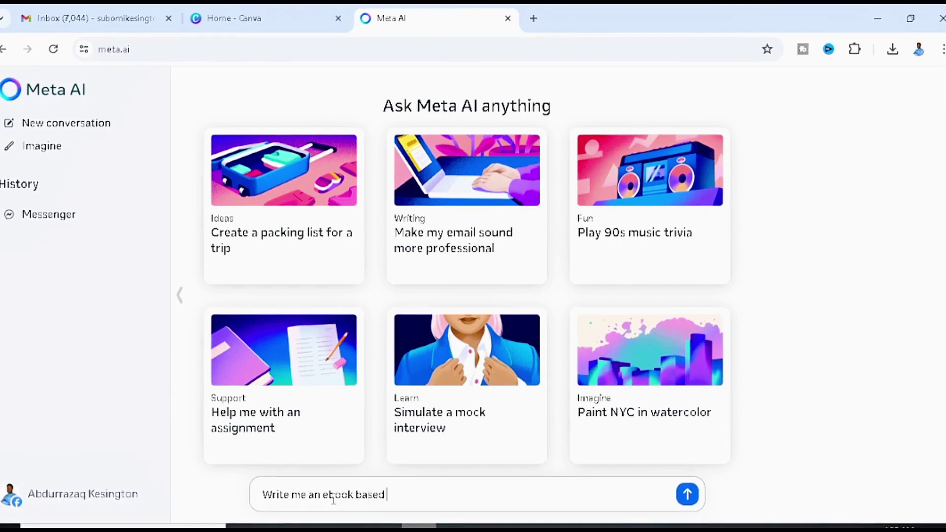
text(on A)
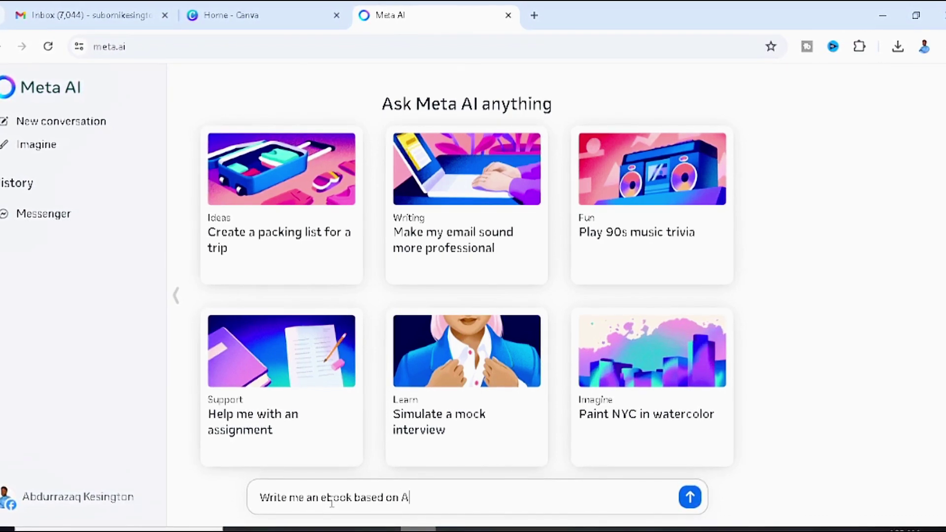
text(ffiliate marketing starting with the t)
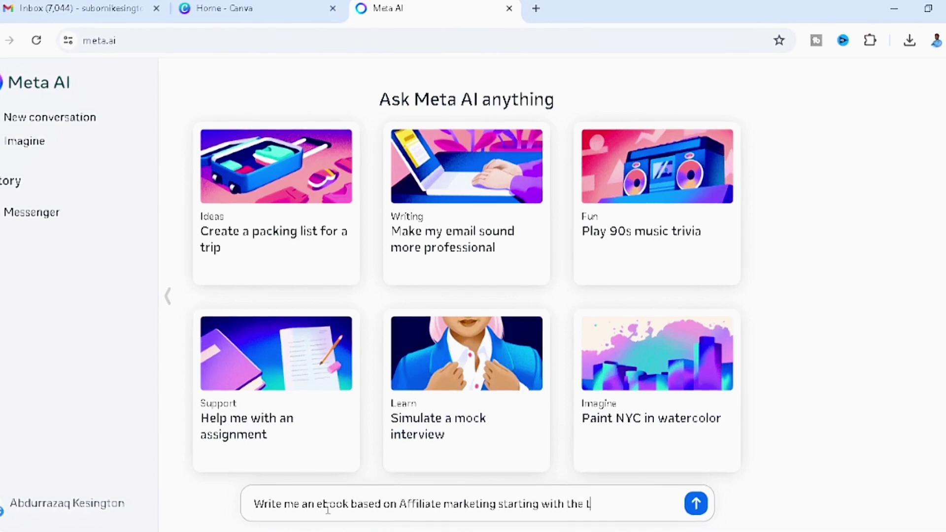
text(le then )
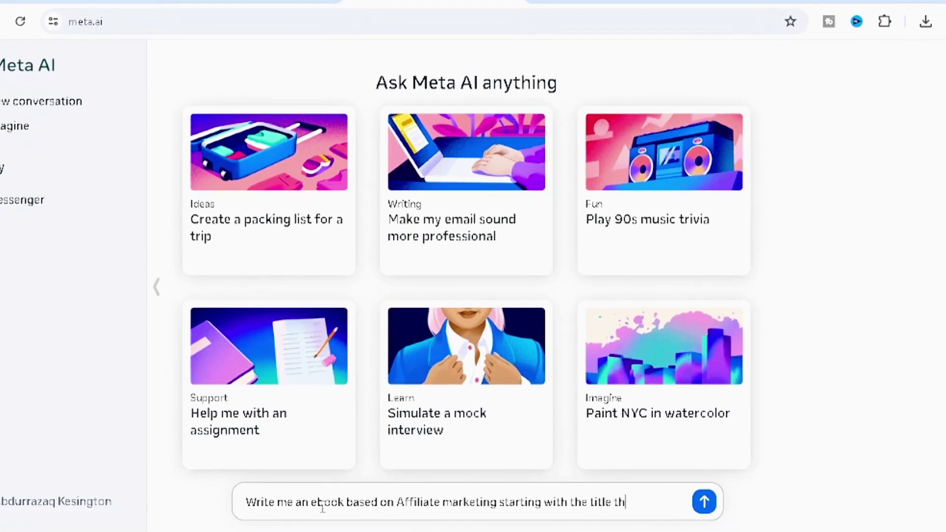
text(the introd)
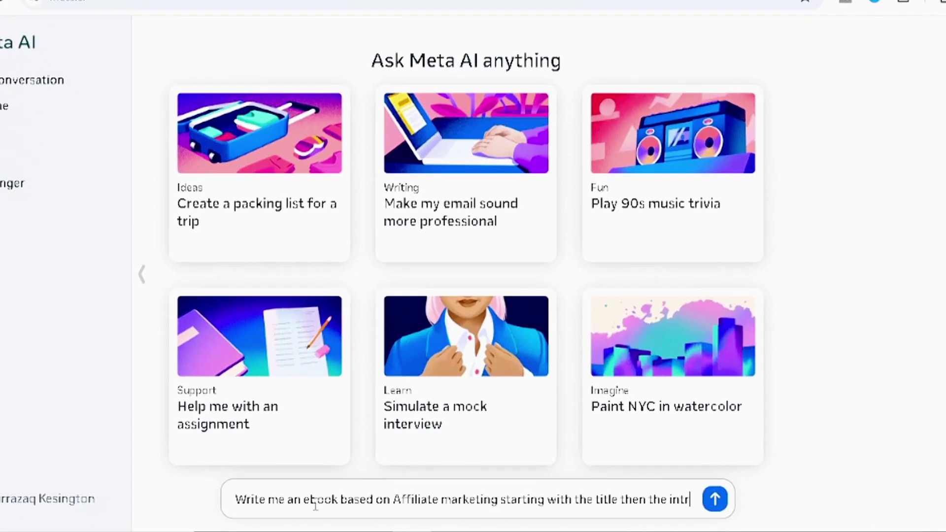
text(uction)
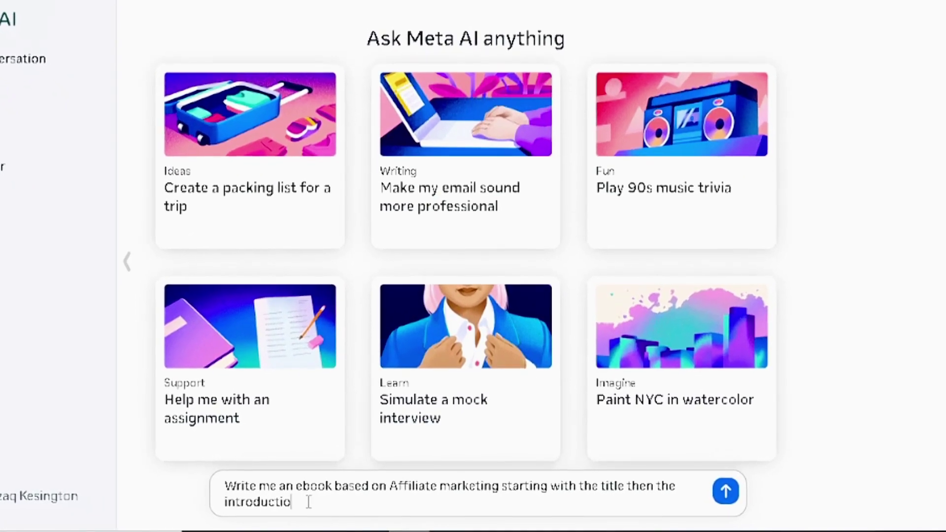
Step: Complete the prompt with "and split the chapters into 3 and finally add a conclusion" and send it
text( and spli)
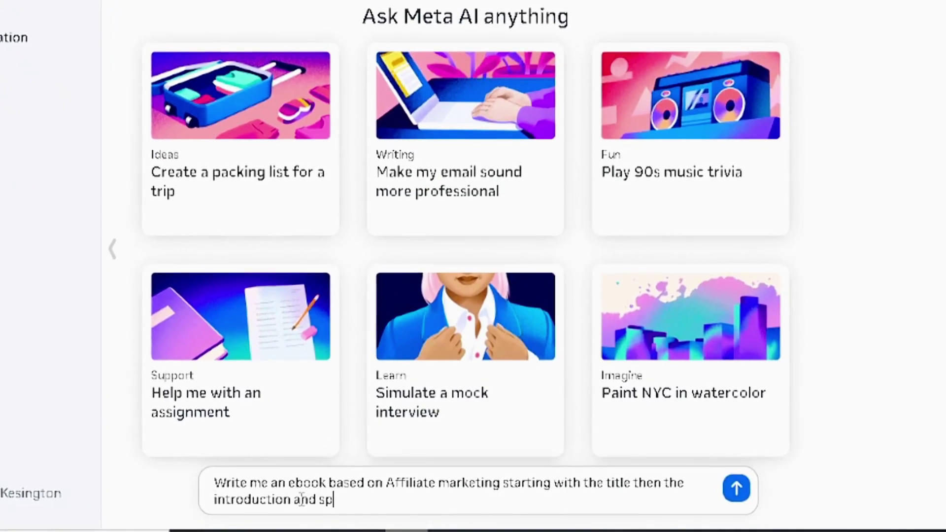
text(t the chap)
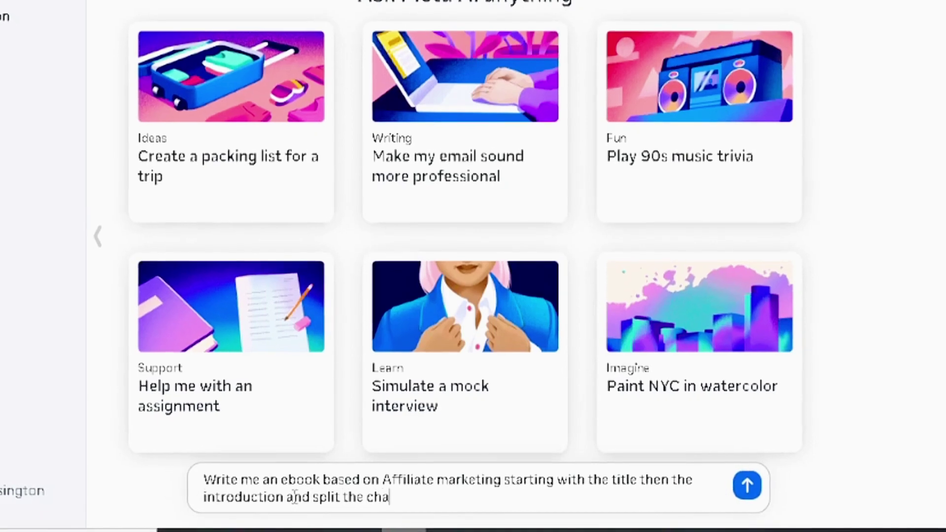
text(ters int)
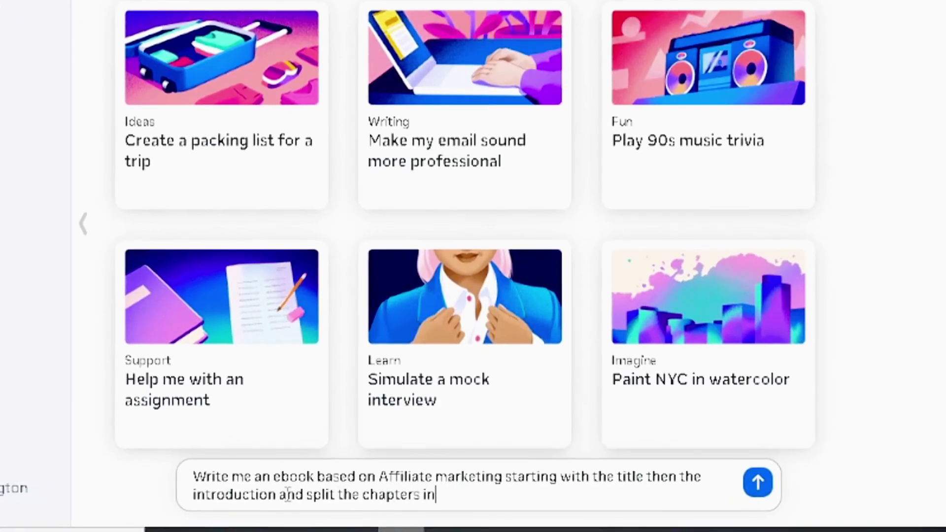
text(o 3 )
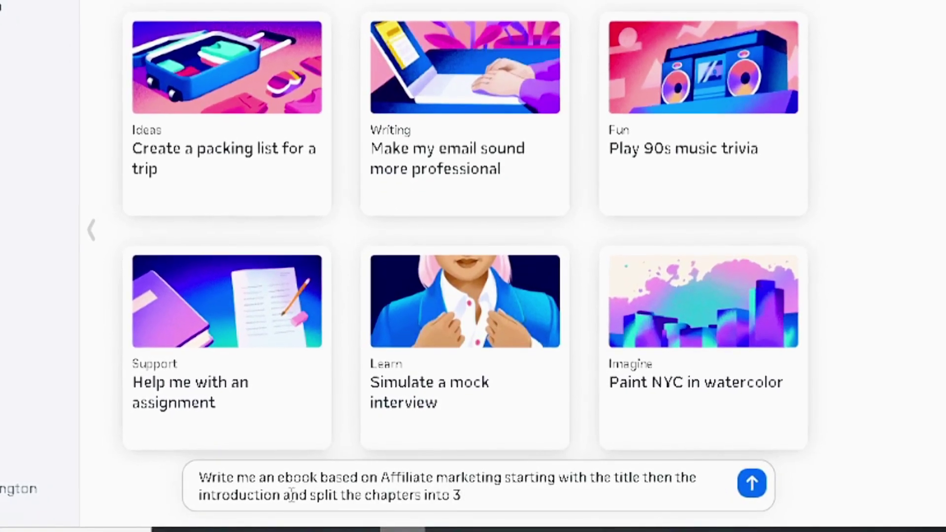
text(and)
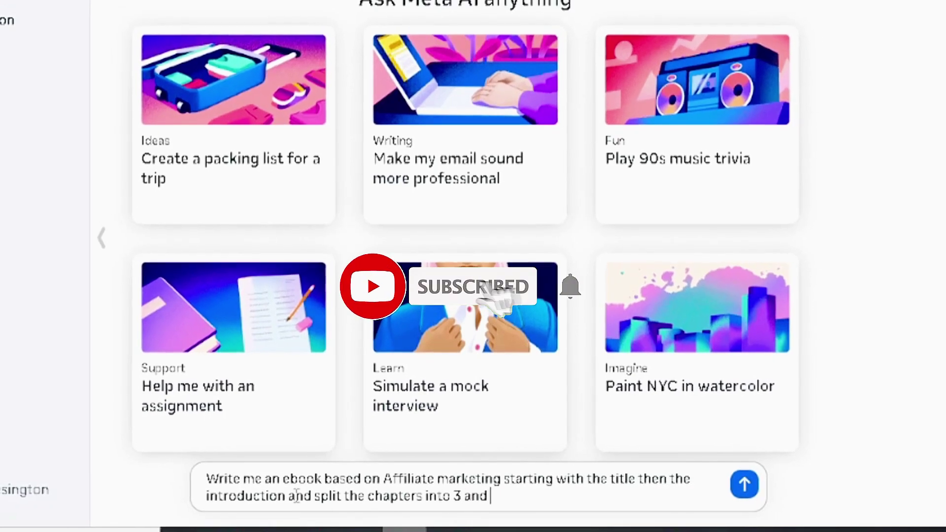
text( finally ad)
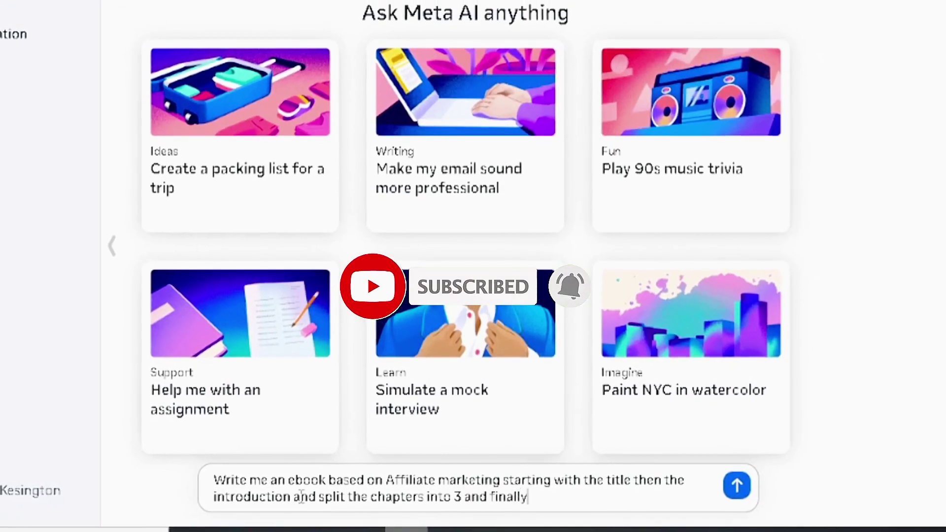
text(d a con)
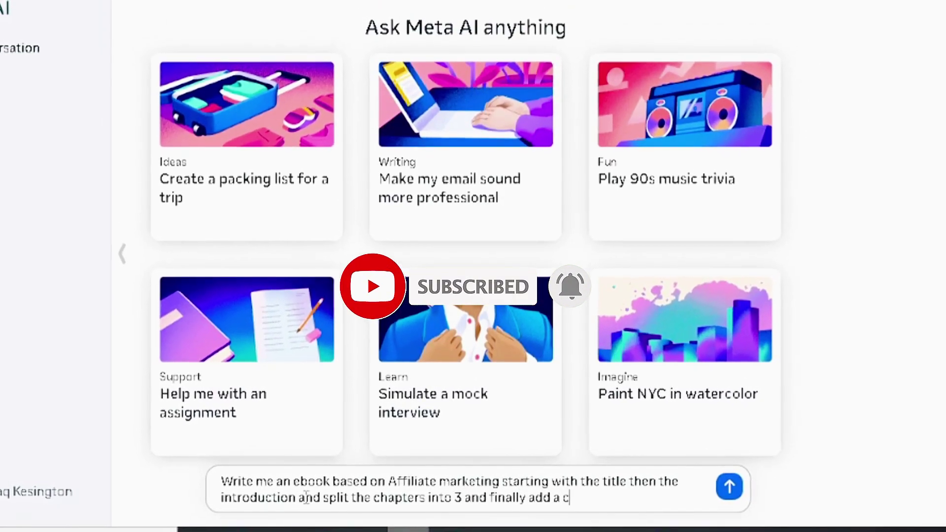
text(clusion)
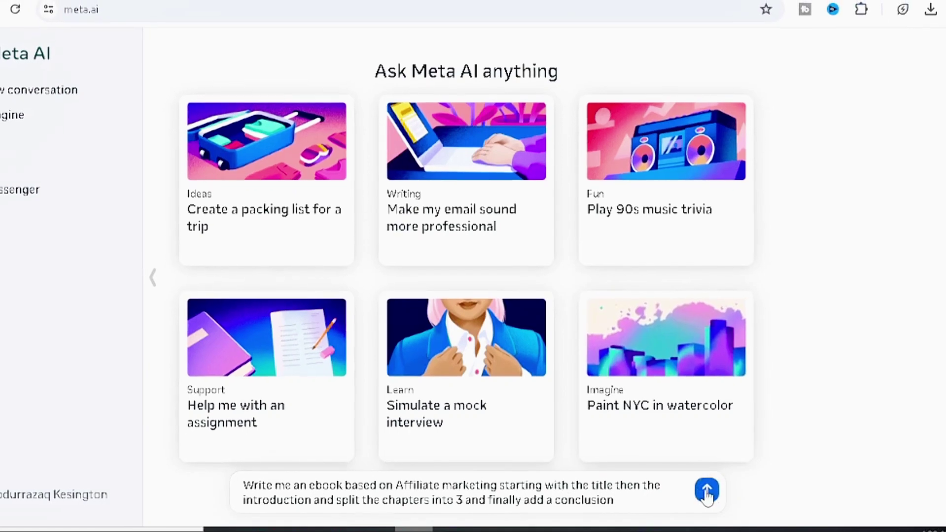
click(707, 492)
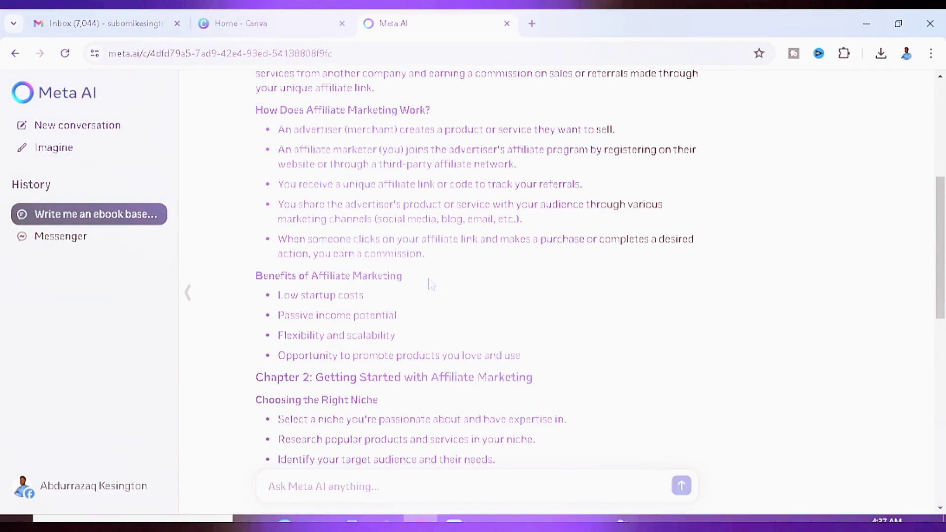
Step: Review the generated affiliate marketing ebook from its title through the three chapters to the conclusion
scroll(390, 252, up, 8)
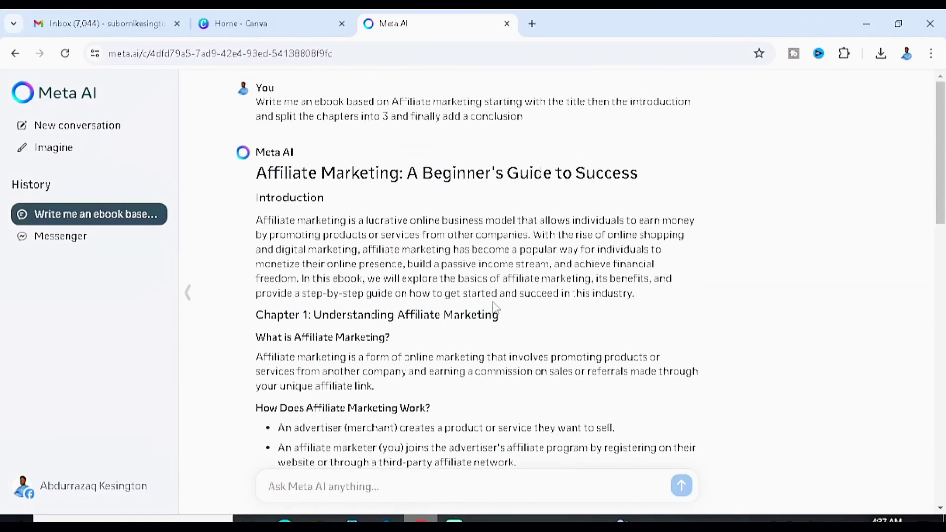
scroll(366, 202, down, 10)
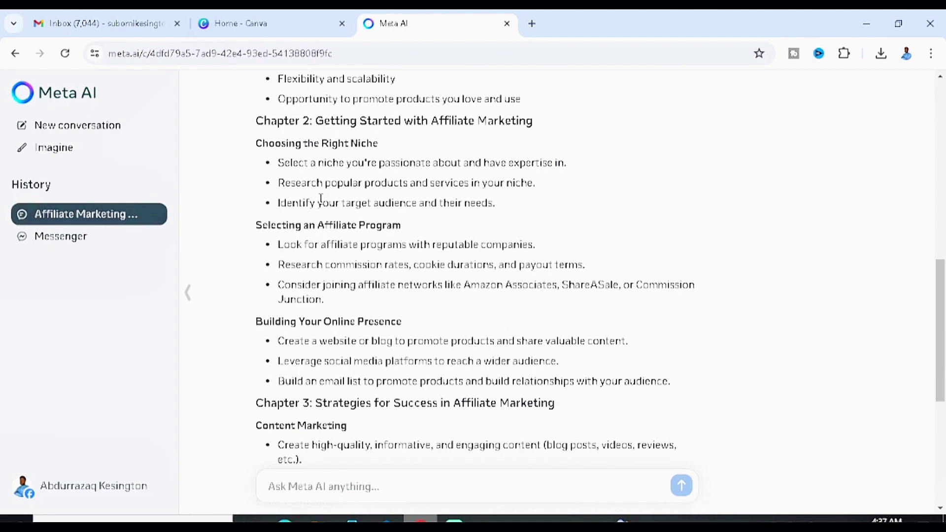
scroll(321, 199, down, 6)
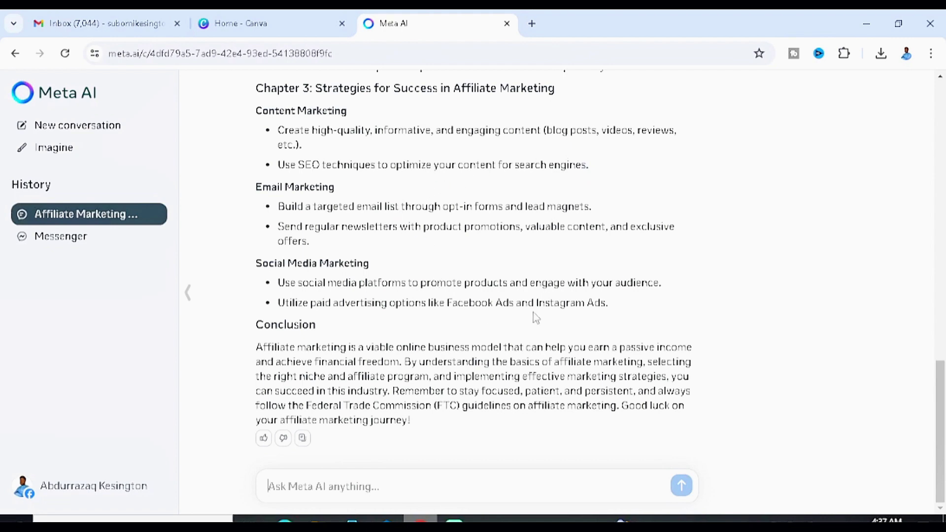
Step: Switch to the open Canva home page at canva.com
click(263, 28)
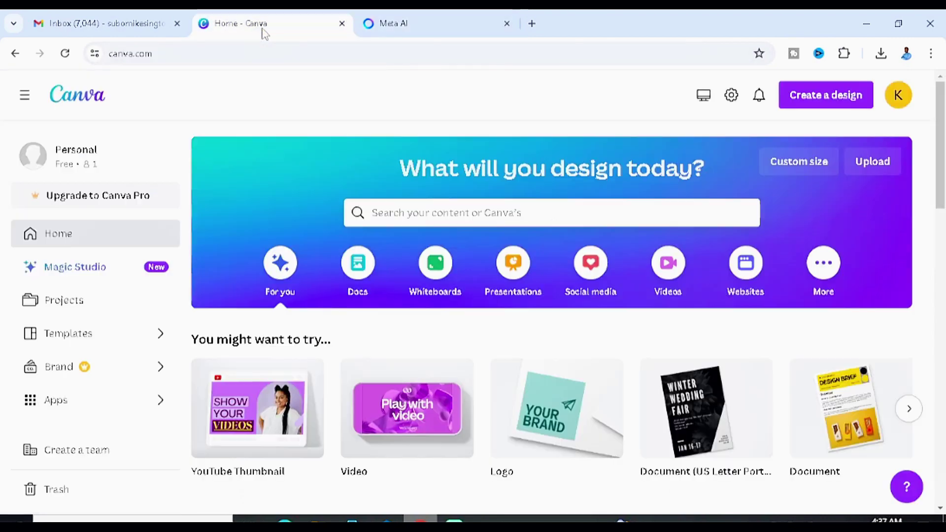
click(93, 54)
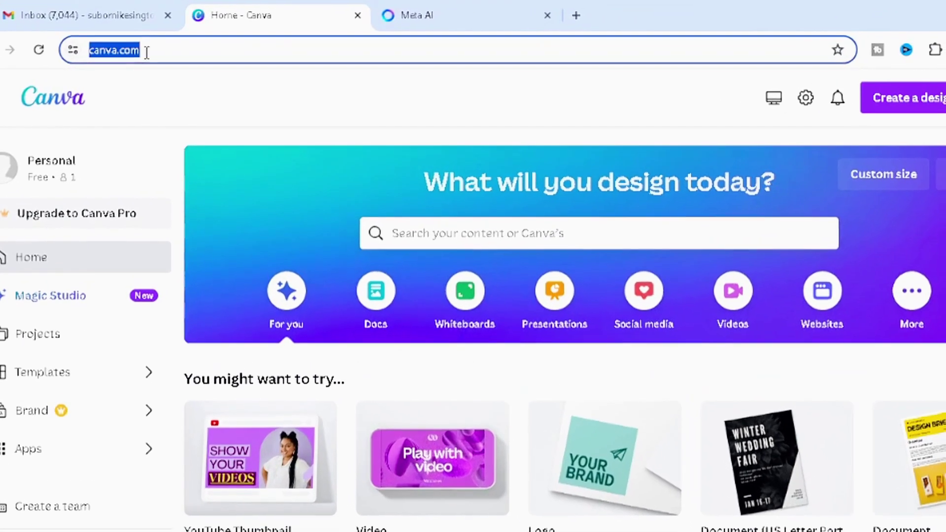
key(End)
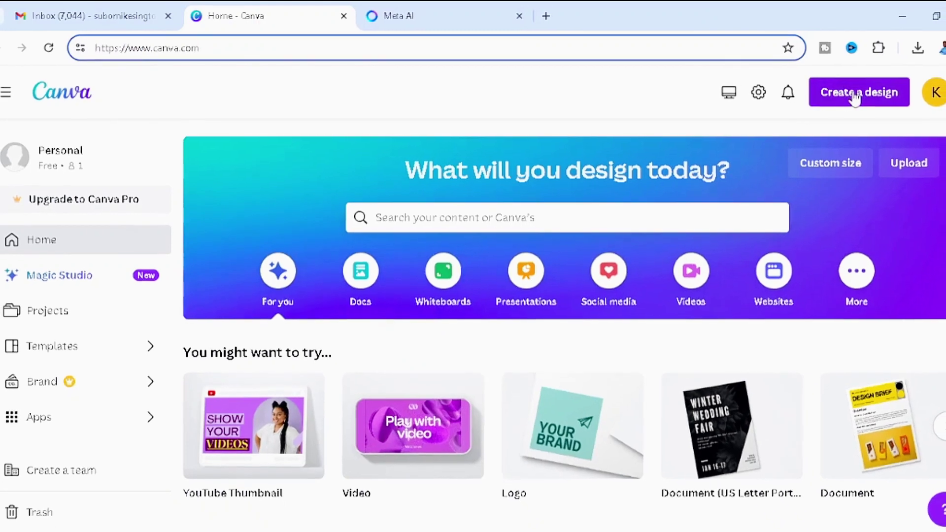
click(845, 94)
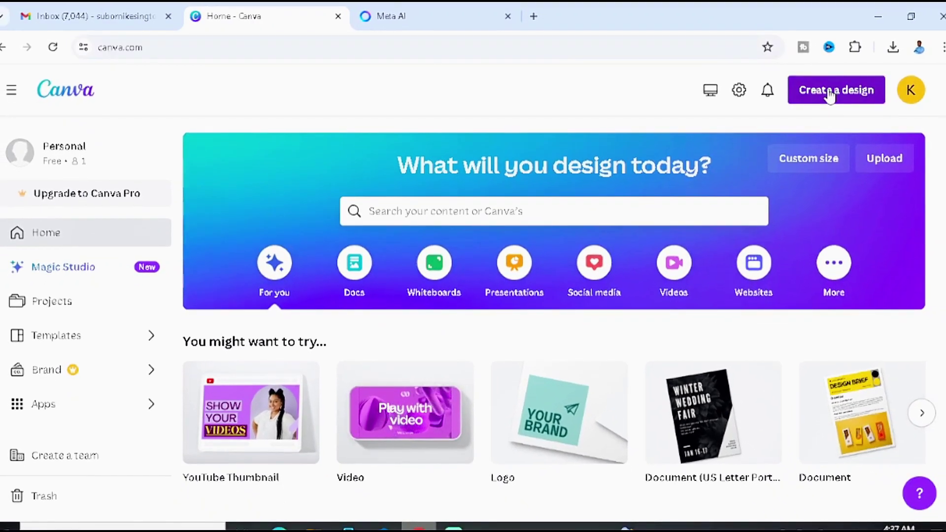
click(831, 95)
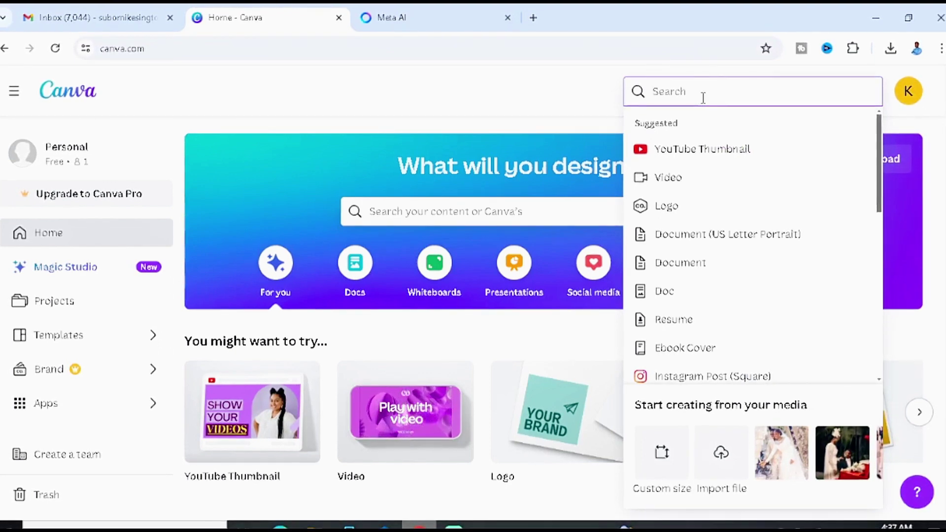
text(ebook)
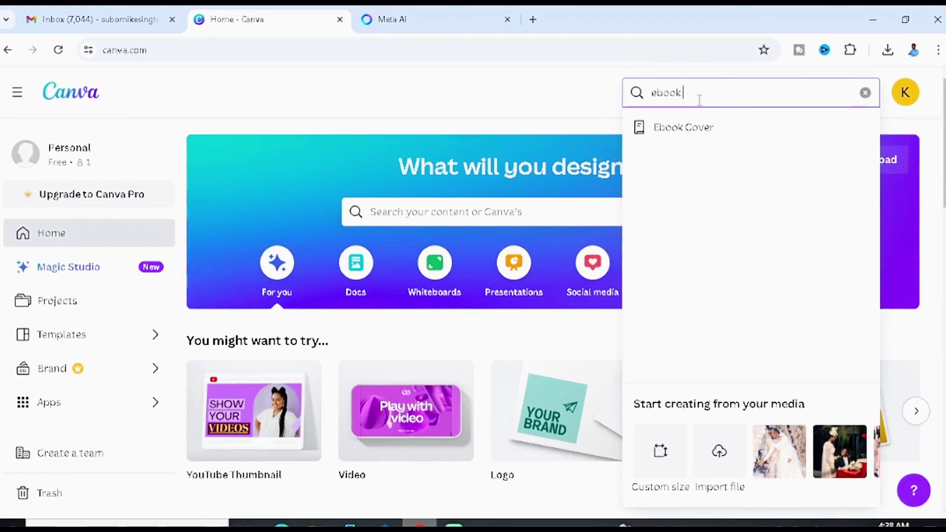
text(multiple)
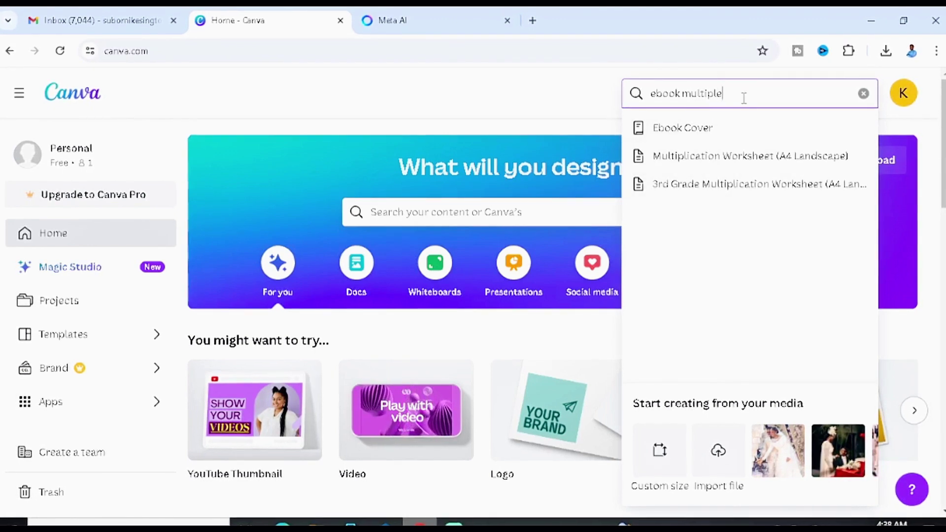
click(559, 101)
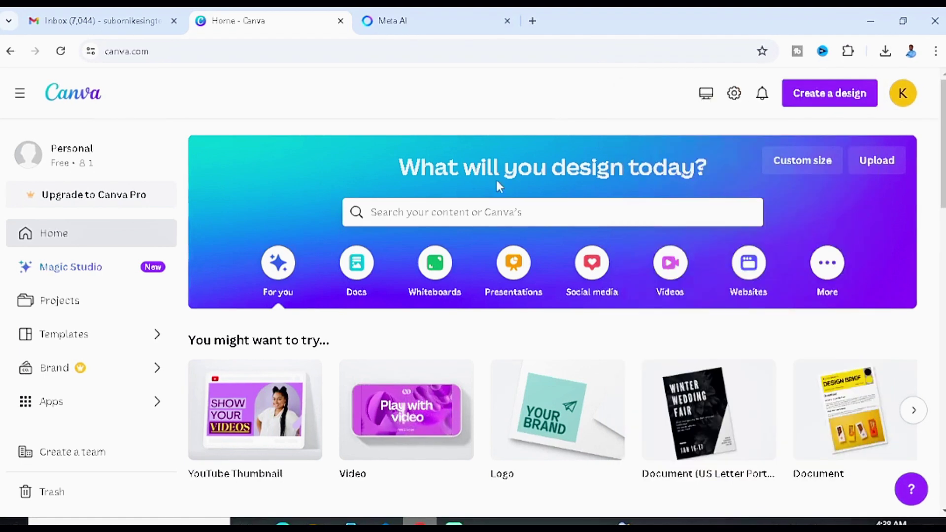
Step: Search Canva's templates for "ebook" and choose the suggestion "ebook multiple pages" to list matching templates
click(452, 218)
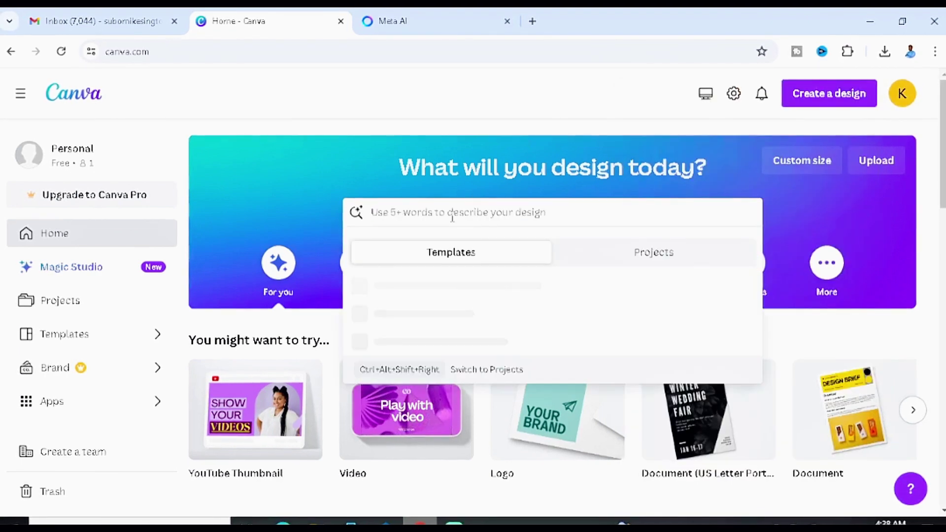
text(ebo)
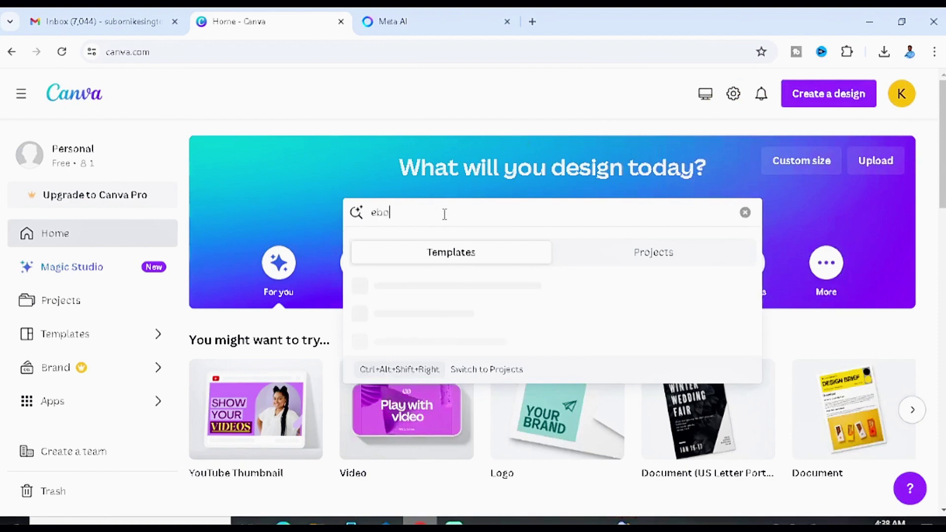
text(ok)
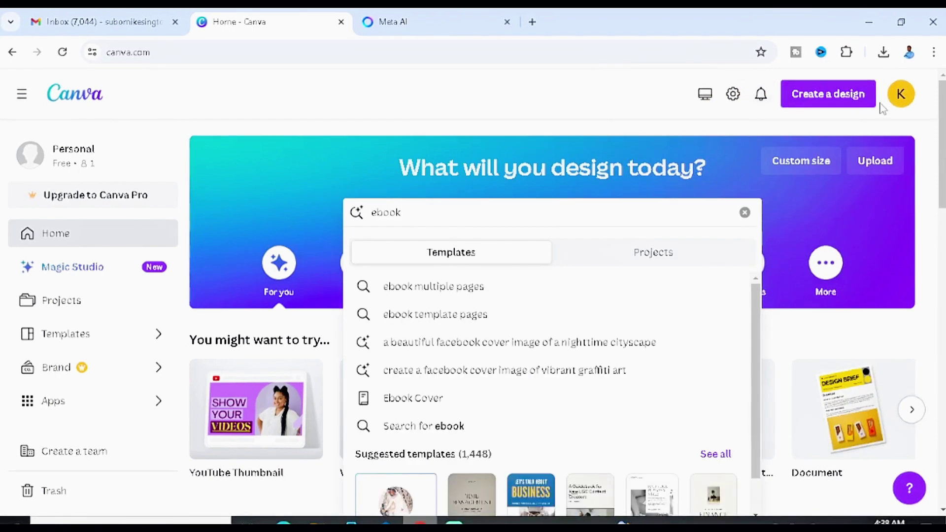
click(438, 289)
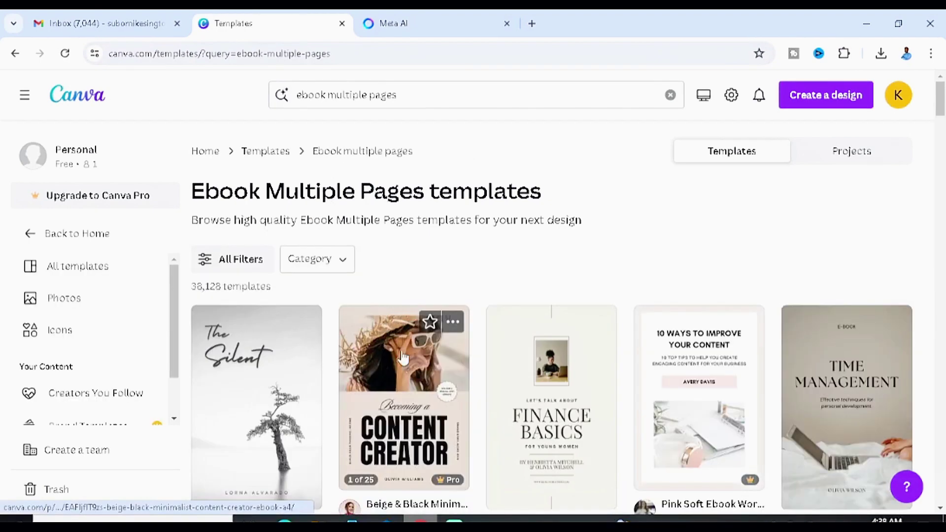
Step: Browse the ebook template results and open the preview of the "White and Orange Minimalist Branding eBook Document"
scroll(404, 358, down, 4)
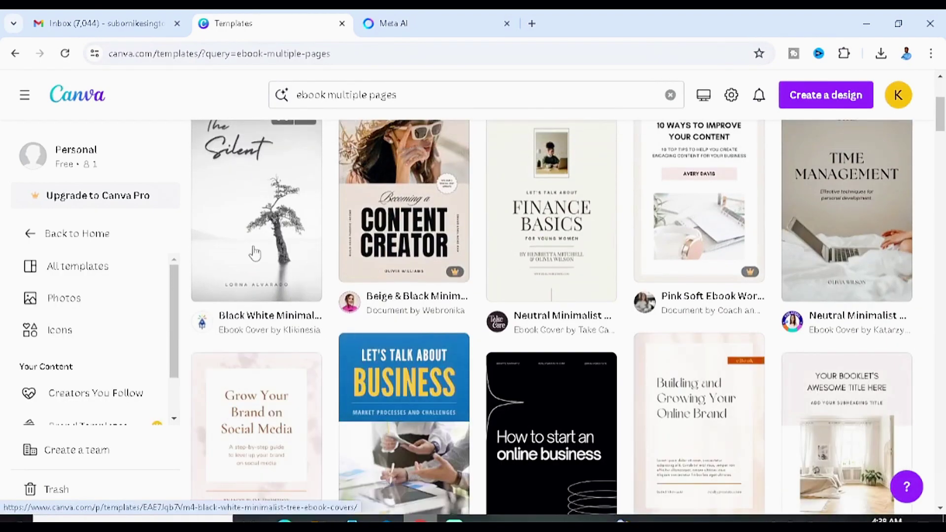
scroll(279, 180, up, 3)
scroll(279, 338, down, 1)
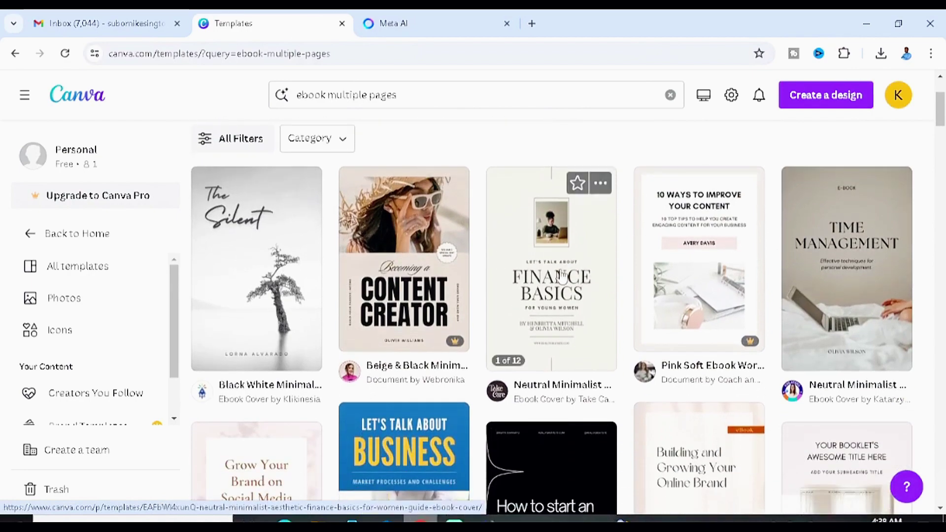
scroll(562, 274, down, 3)
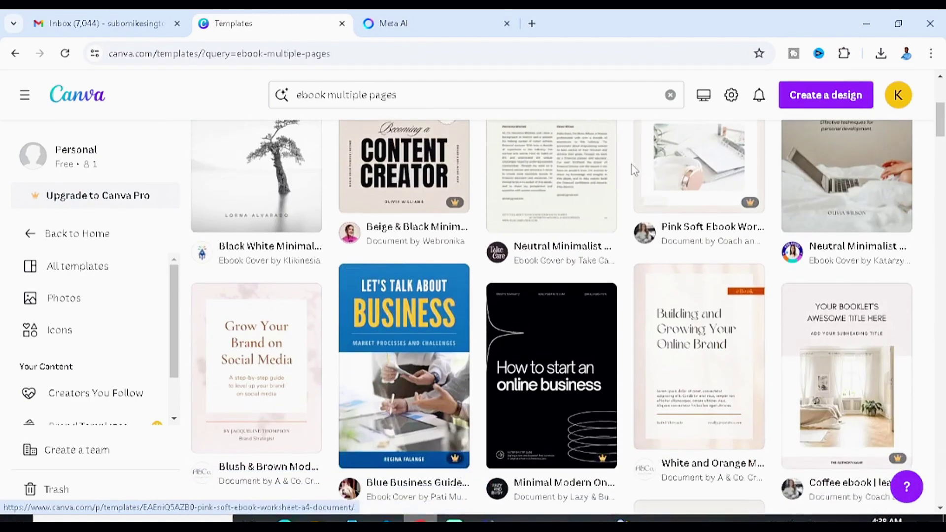
scroll(634, 170, up, 3)
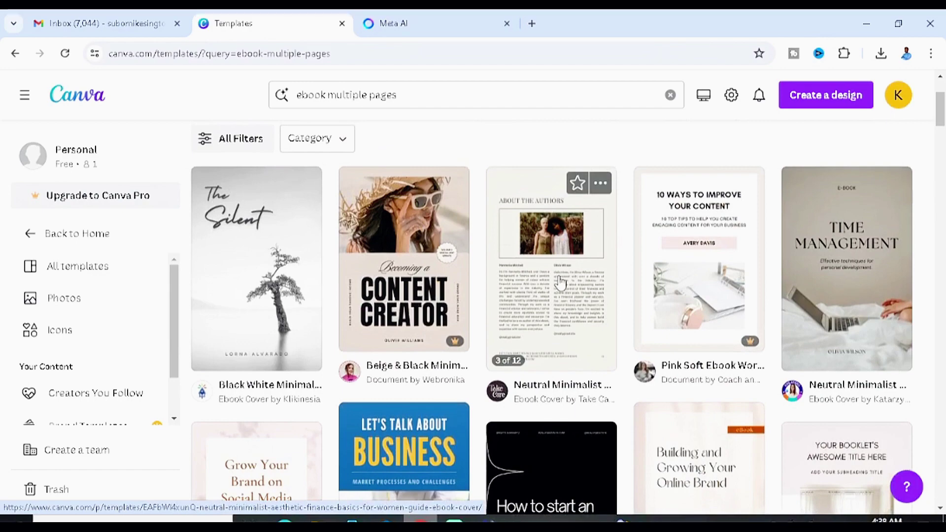
scroll(813, 281, down, 5)
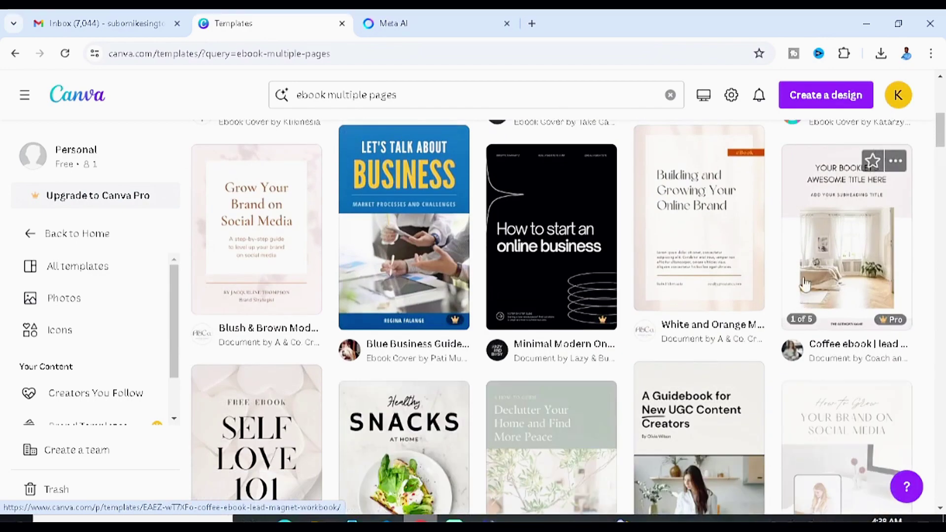
click(705, 259)
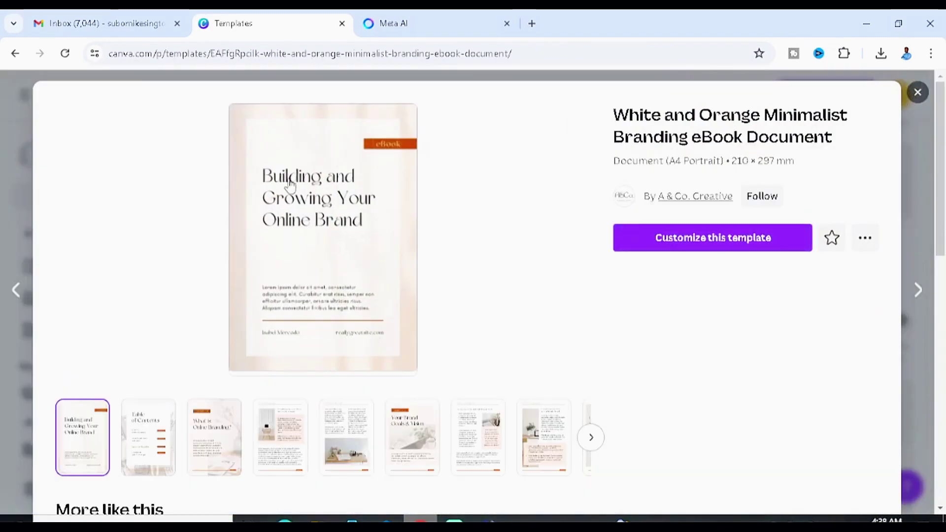
Step: Look through the template's sample pages, from cover to inner chapter pages, and open the template for customizing
scroll(329, 313, down, 4)
scroll(319, 323, up, 4)
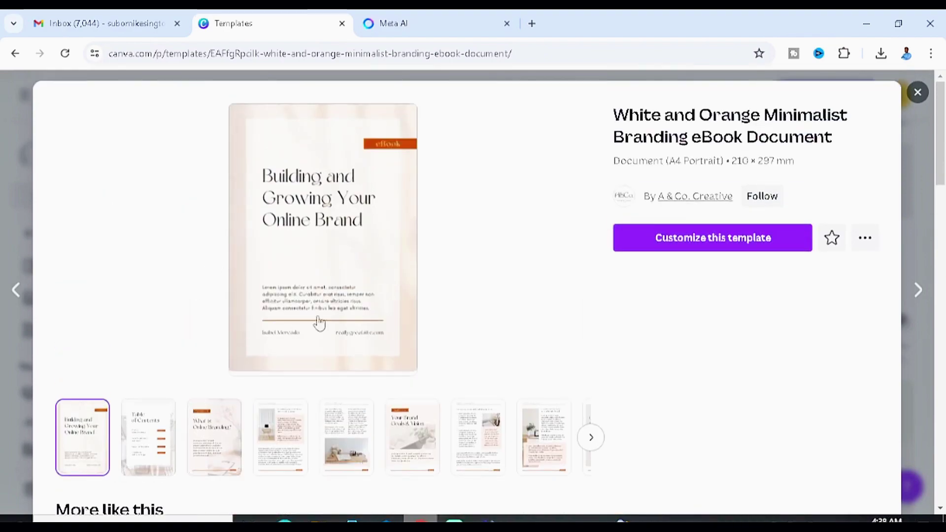
click(213, 437)
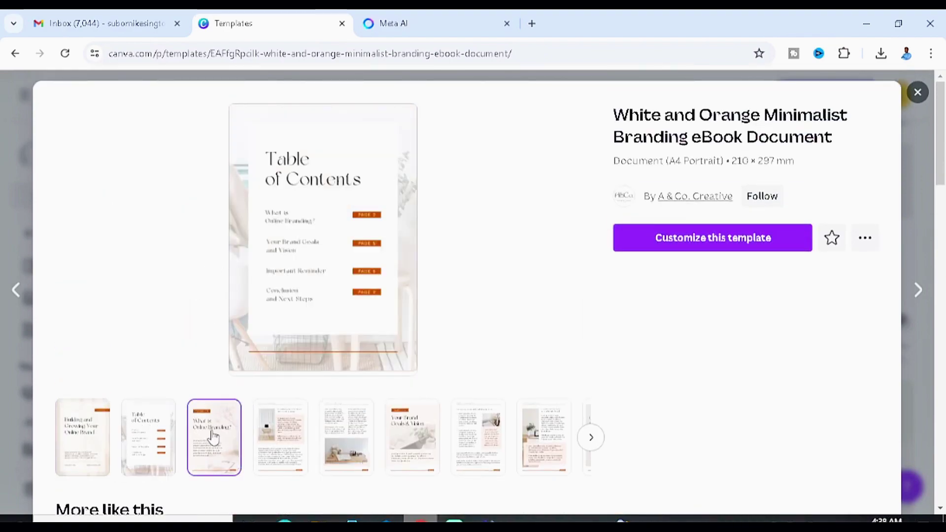
click(274, 436)
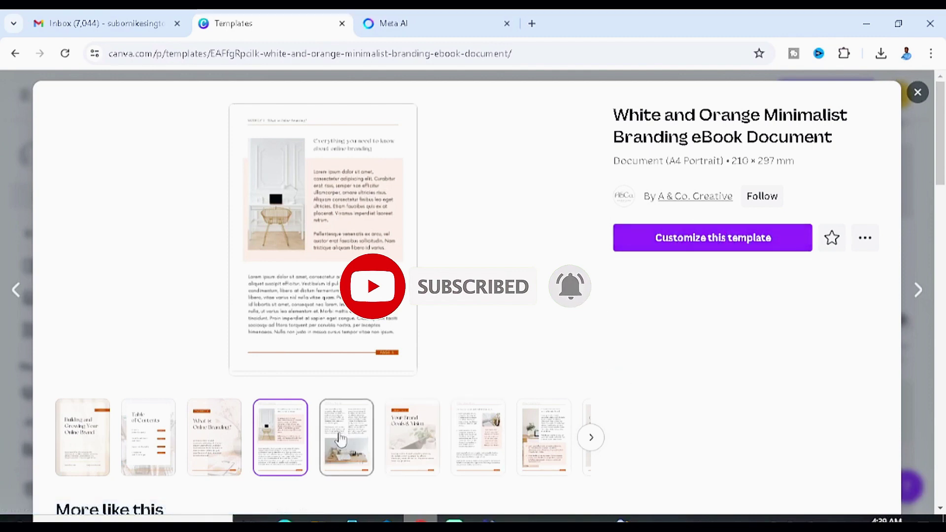
click(348, 433)
click(101, 428)
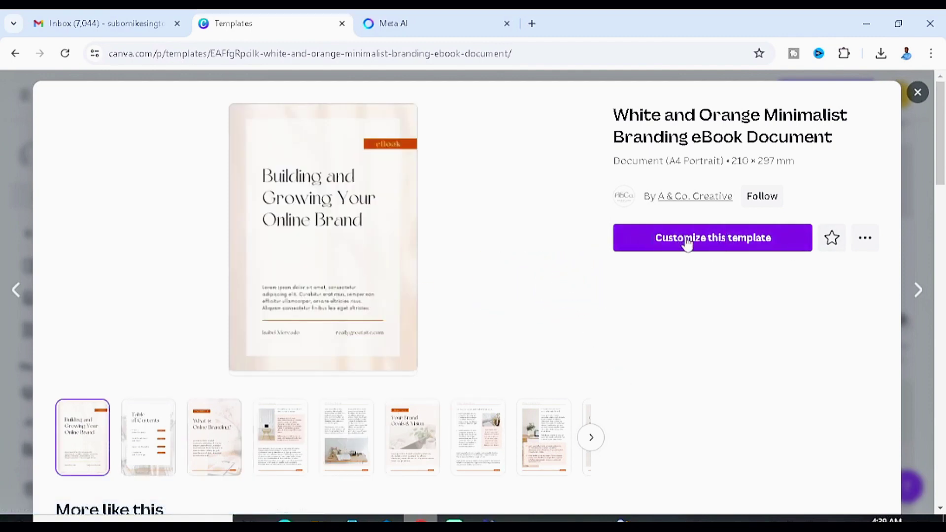
click(744, 239)
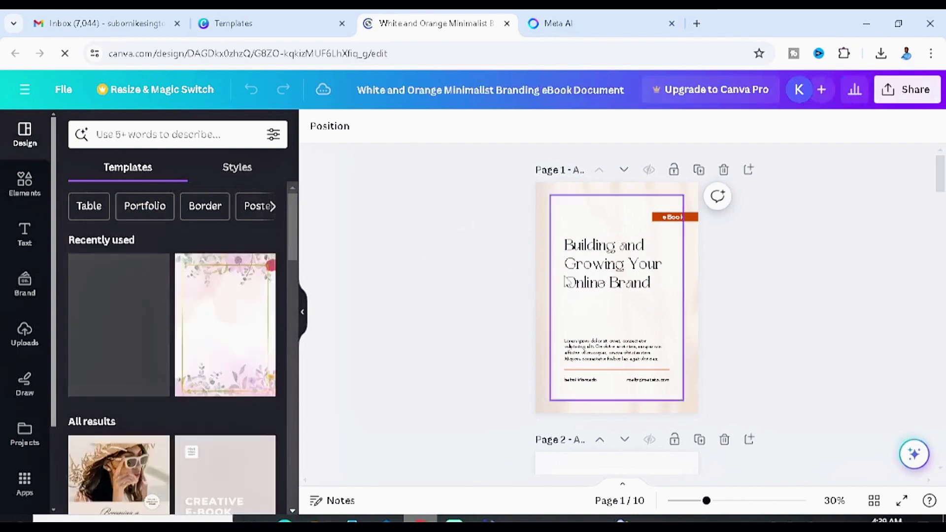
scroll(691, 336, down, 5)
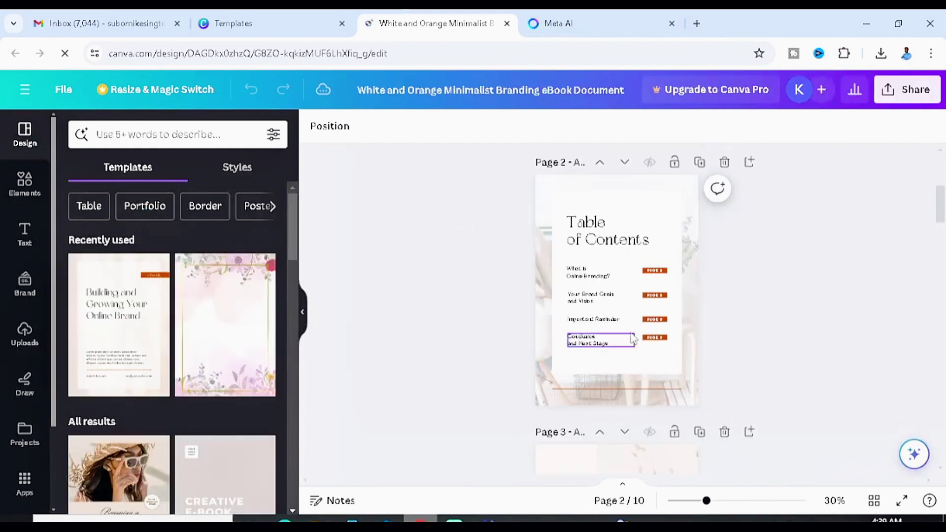
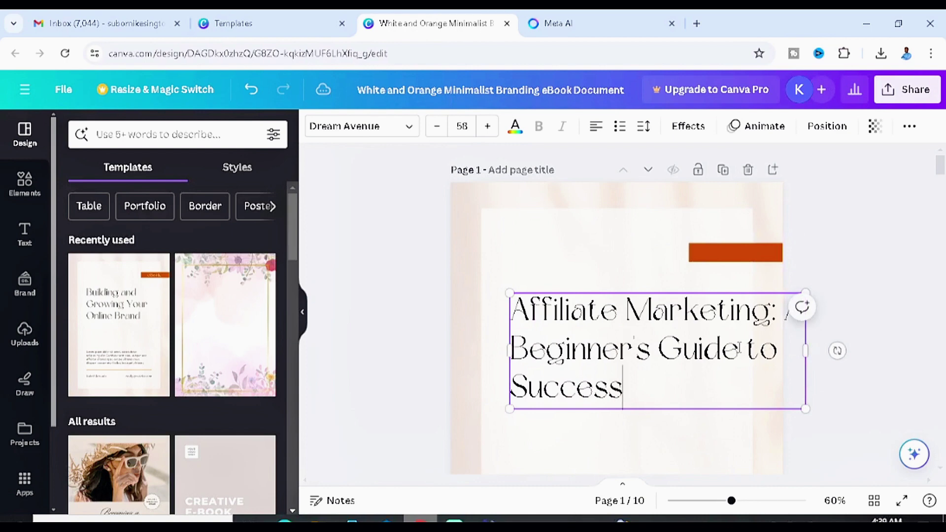
Step: Scale the cover title down to font size 45 and replace its last word "Success" with "Greatness"
drag(806, 408, 740, 382)
click(859, 355)
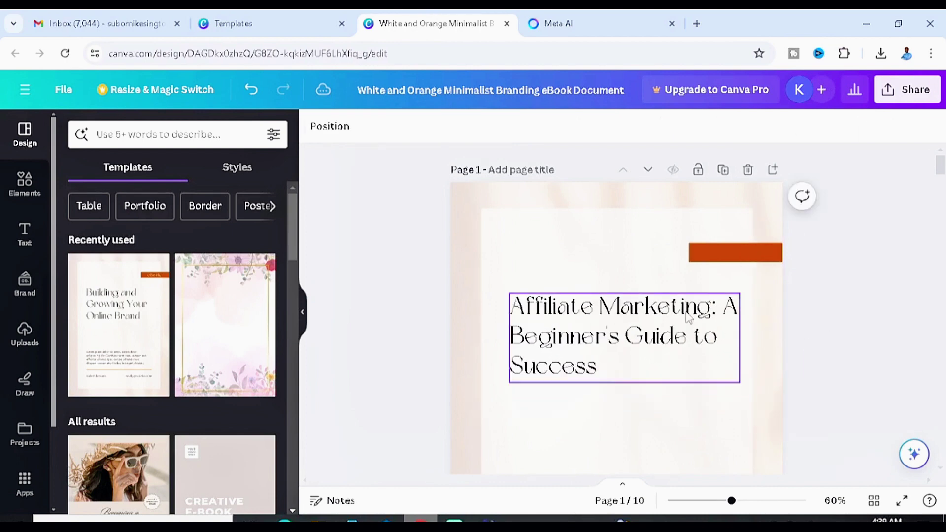
click(598, 375)
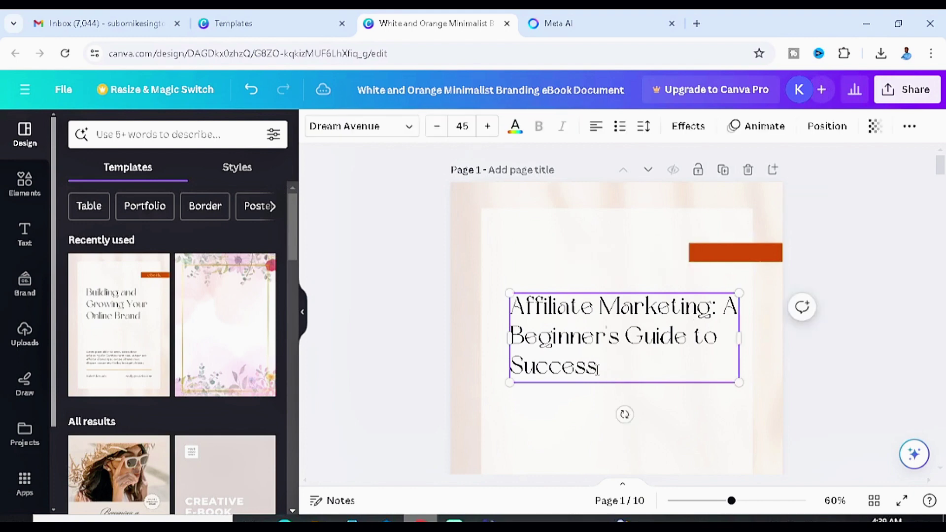
key(BackSpace)
key(BackSpace)
key(BackSpace)
key(BackSpace)
key(BackSpace)
key(BackSpace)
key(BackSpace)
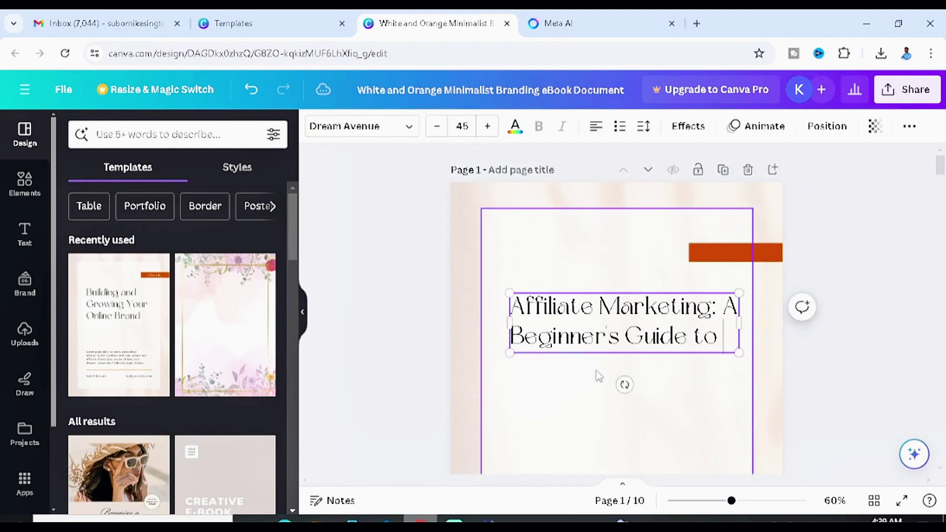
text(Great)
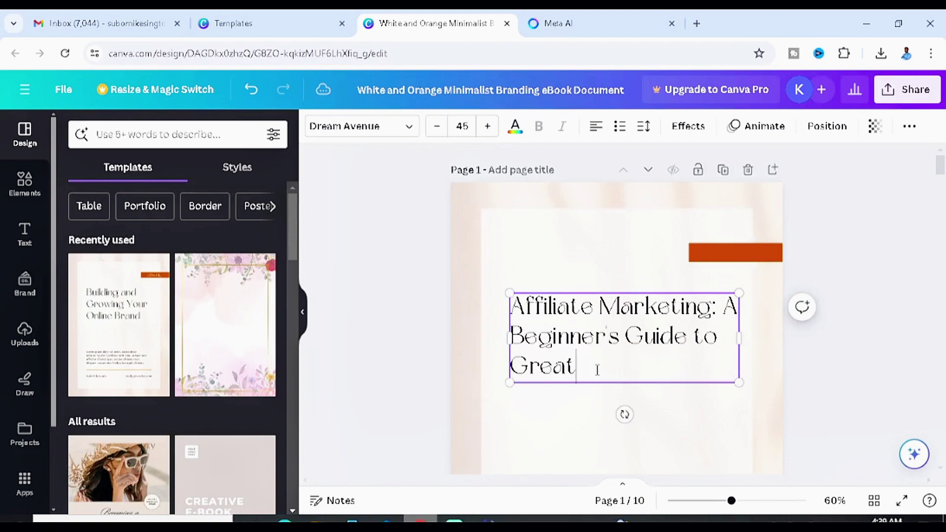
text(ness)
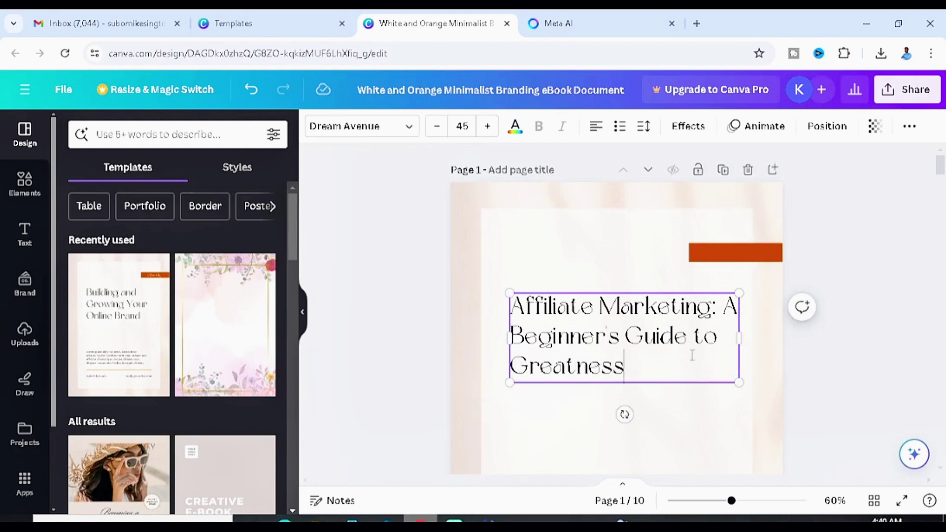
click(806, 362)
Step: Delete the placeholder lorem ipsum paragraph and the website address from the cover
scroll(630, 342, down, 3)
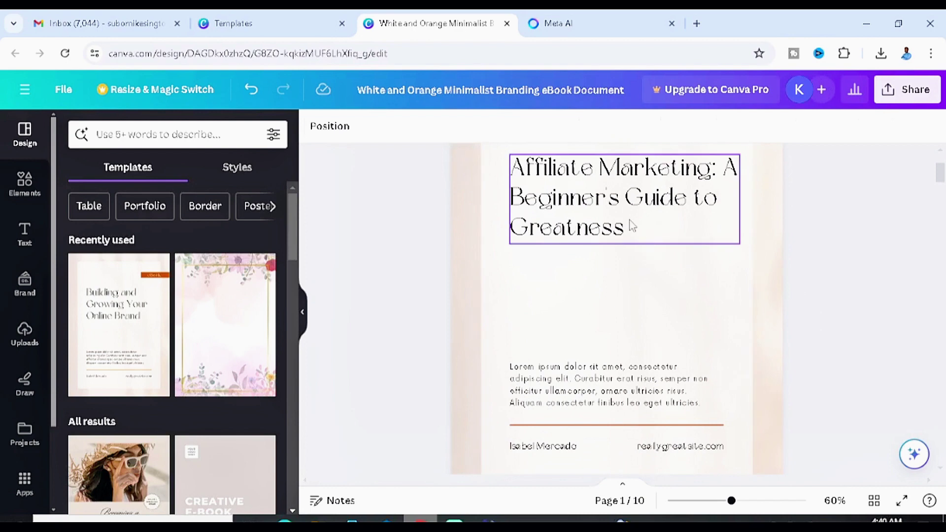
click(584, 395)
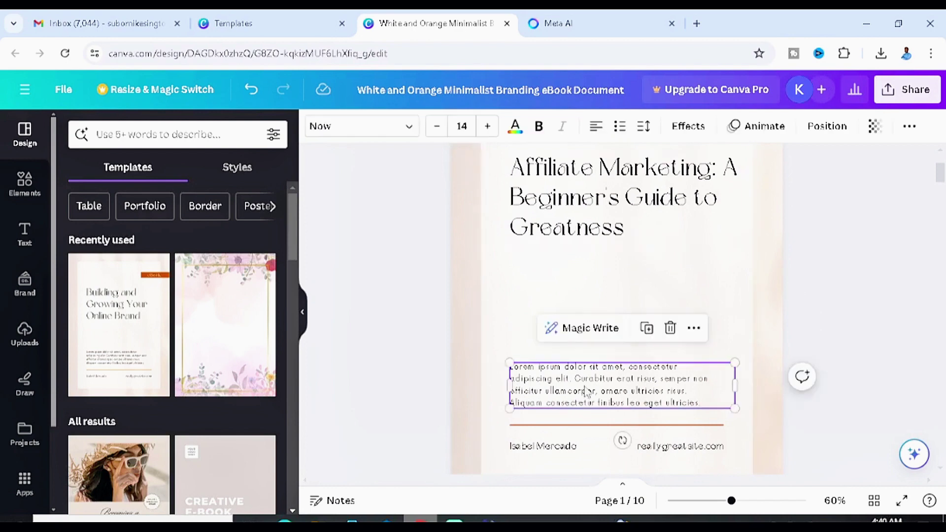
drag(584, 394, 585, 322)
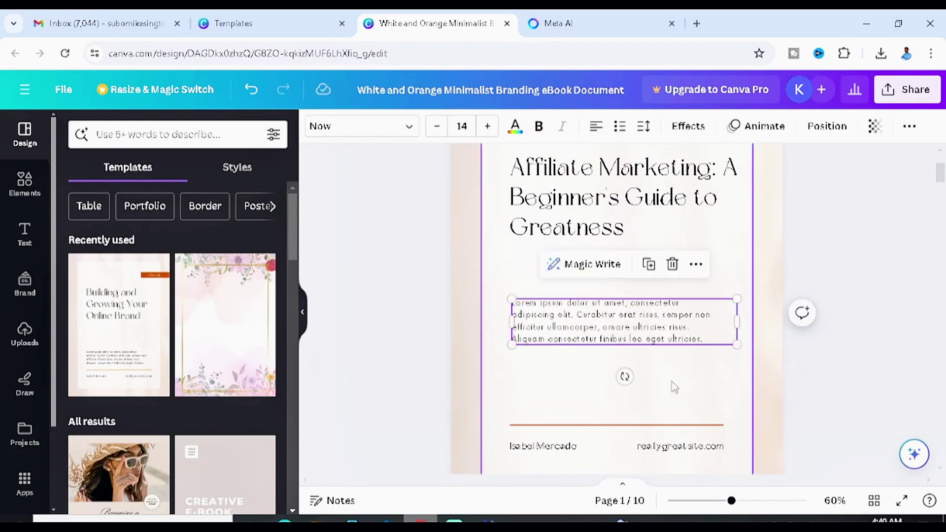
key(Delete)
click(579, 440)
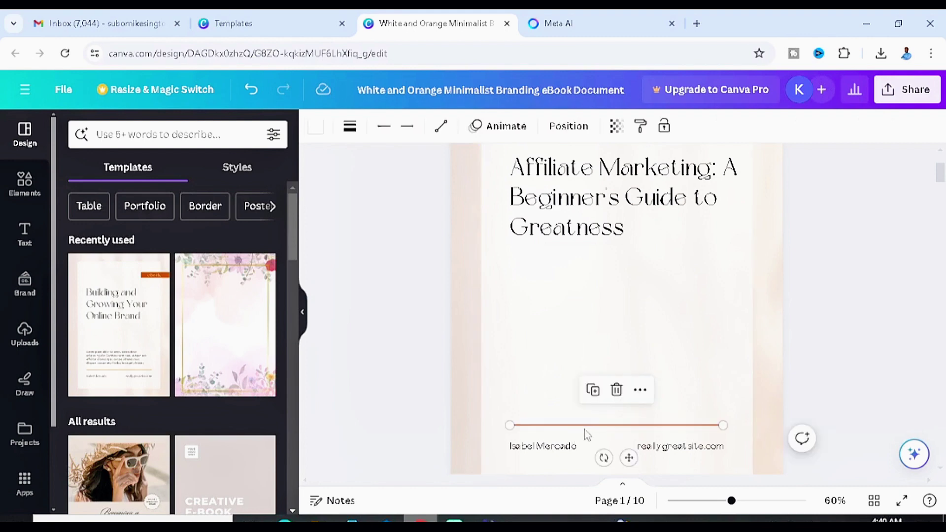
click(693, 452)
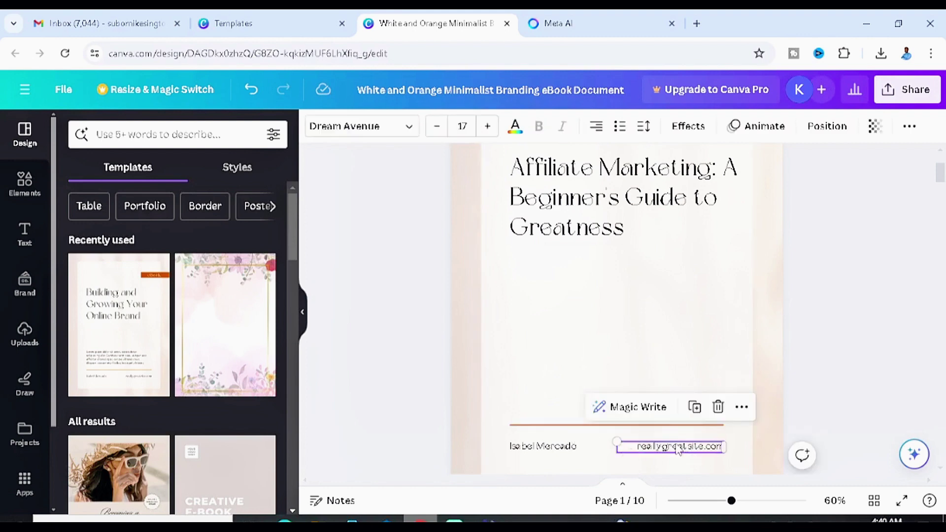
key(Delete)
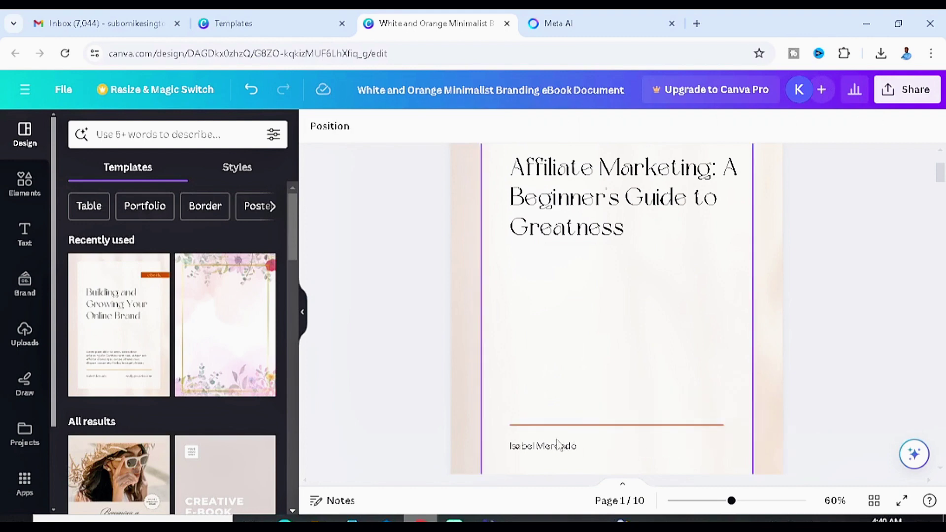
Step: Move the author text toward the middle below the orange line and replace it with the author's full name on a single line
drag(559, 445, 618, 446)
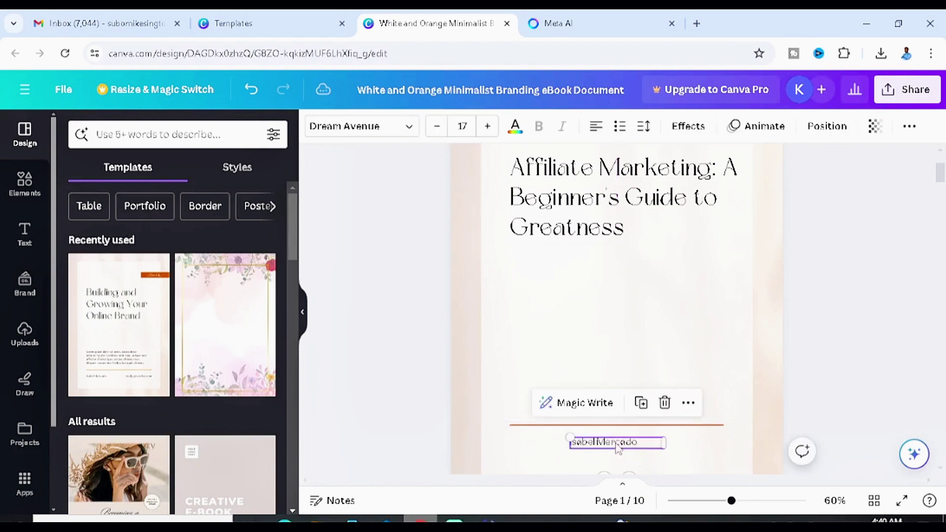
double_click(617, 445)
text(Kesington)
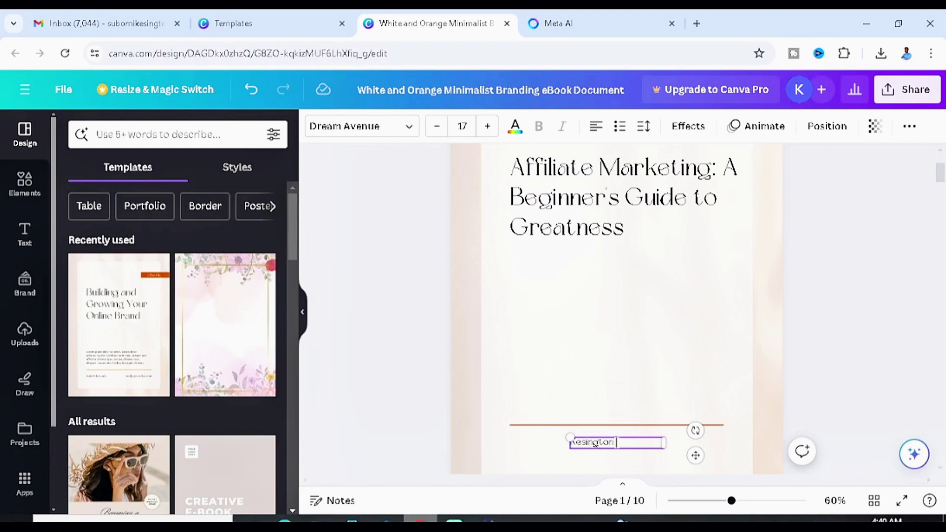
text( Abdurrazaq)
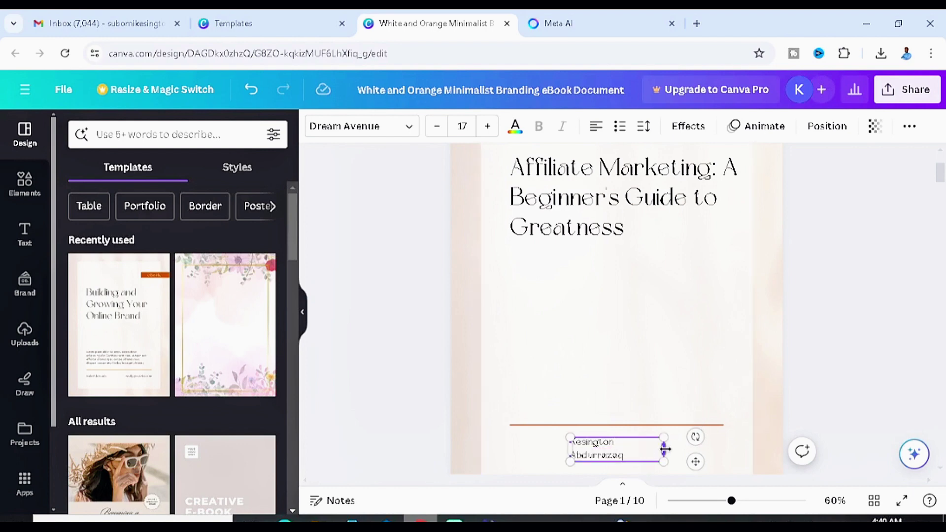
drag(665, 448, 732, 446)
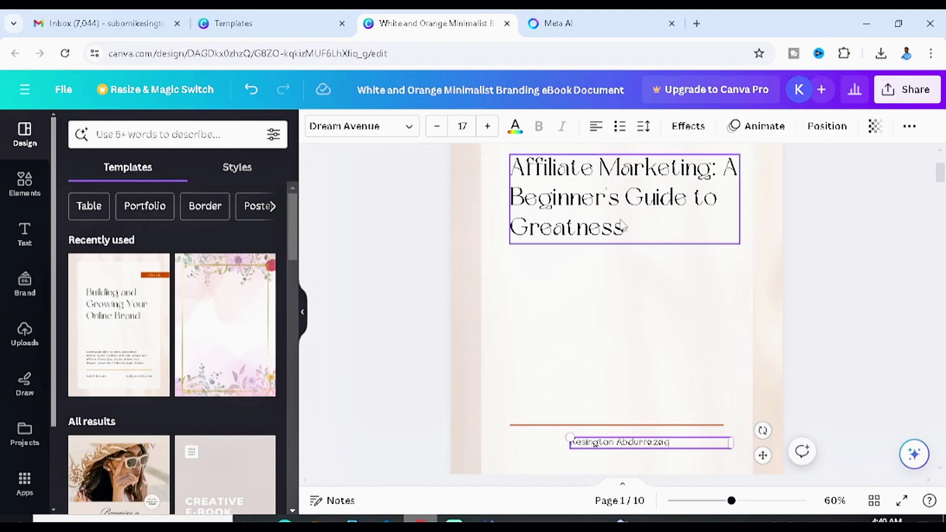
Step: Move the cover title lower on the page and dismiss the notification pop-ups covering the design
scroll(623, 227, up, 3)
drag(710, 345, 710, 417)
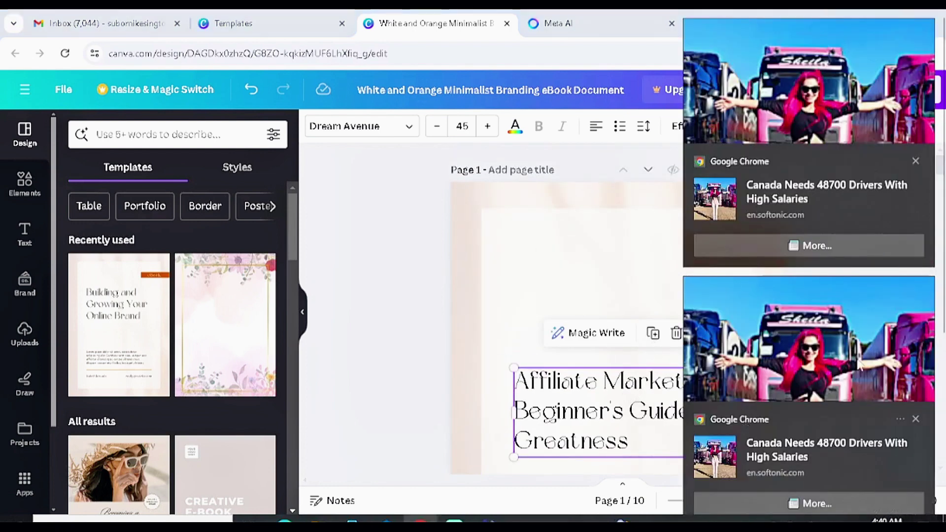
key(super+a)
click(870, 451)
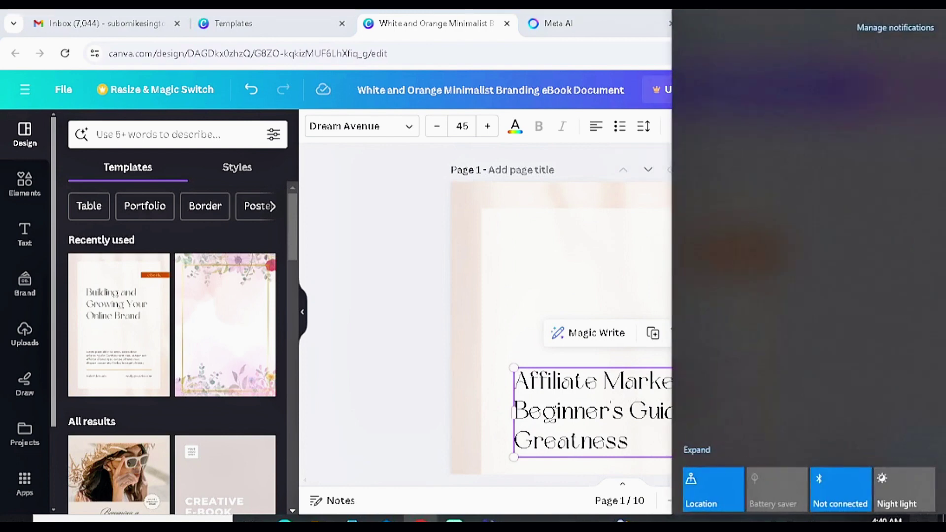
key(Escape)
Step: Widen and reposition the cover title, splitting it into the lines "Affiliate Marketing:", "A Beginner's Guide to" and "Greatness"
drag(744, 414, 700, 396)
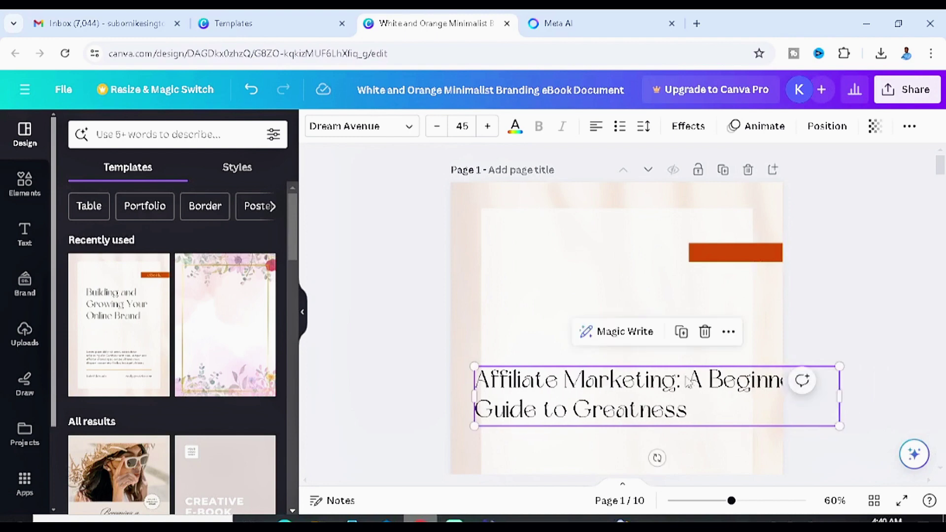
click(689, 382)
key(Return)
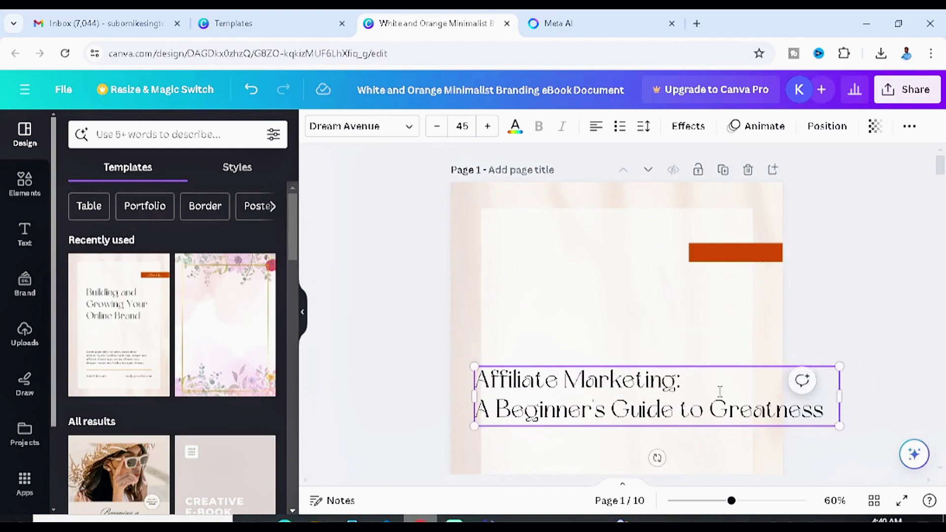
key(Return)
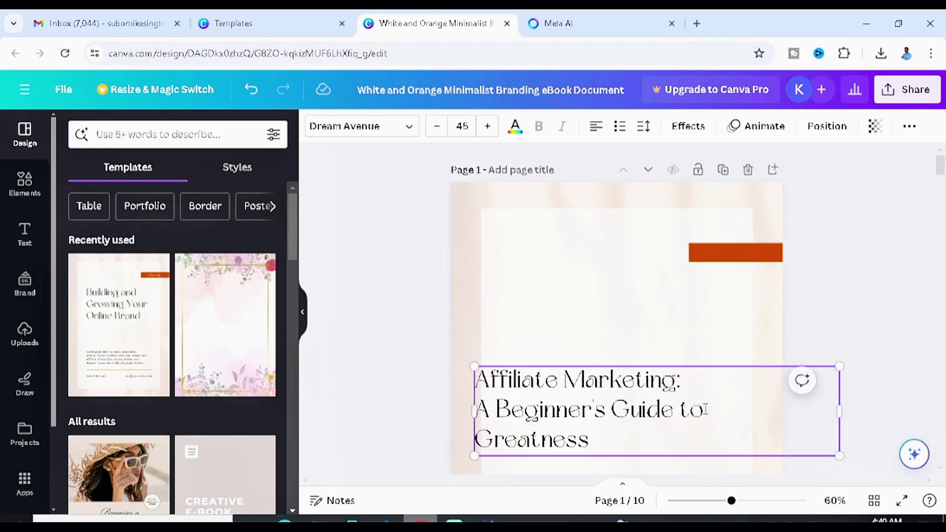
click(718, 362)
drag(672, 402, 686, 381)
Step: Move the orange divider line up to just below the cover title, centred horizontally on the page
scroll(883, 251, down, 3)
drag(732, 501, 718, 500)
click(650, 395)
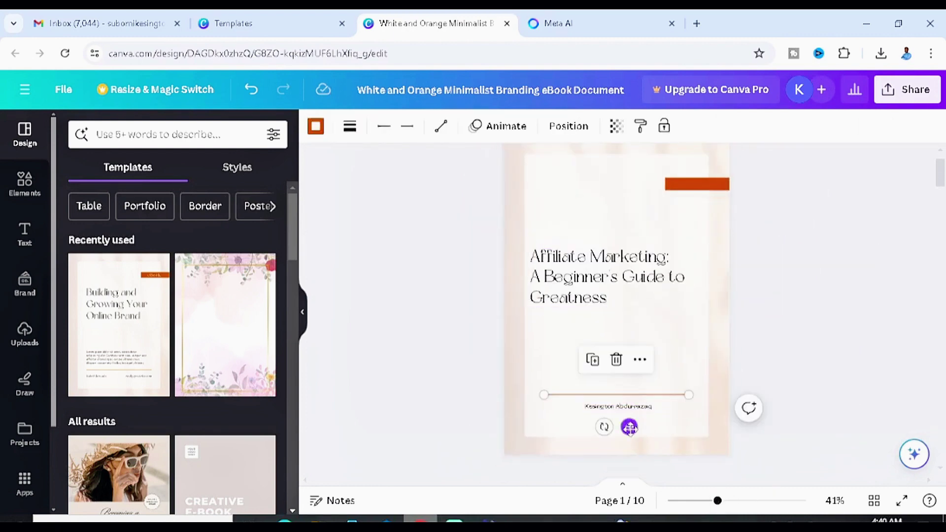
drag(630, 428, 625, 366)
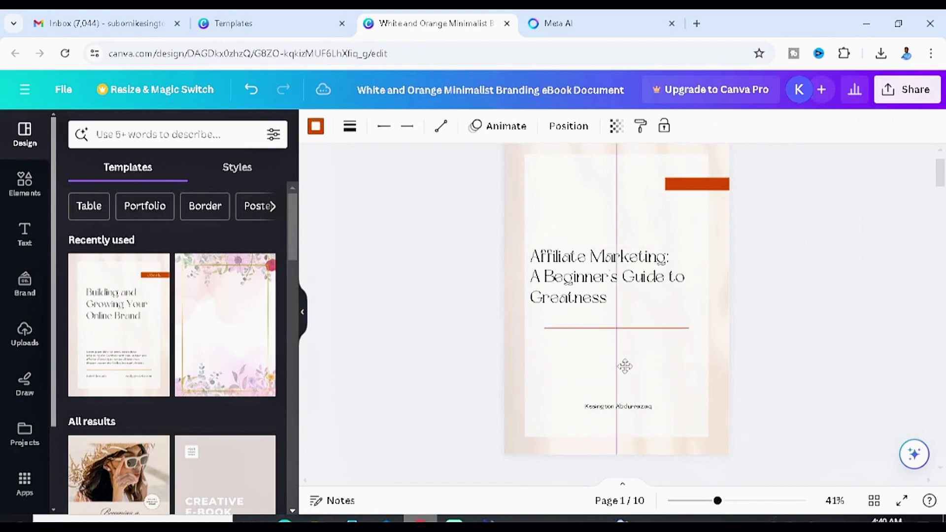
Step: Move the author name up to just below the orange divider, enlarge it to size 20.4, and keep the divider centred horizontally
click(618, 406)
drag(652, 441, 649, 385)
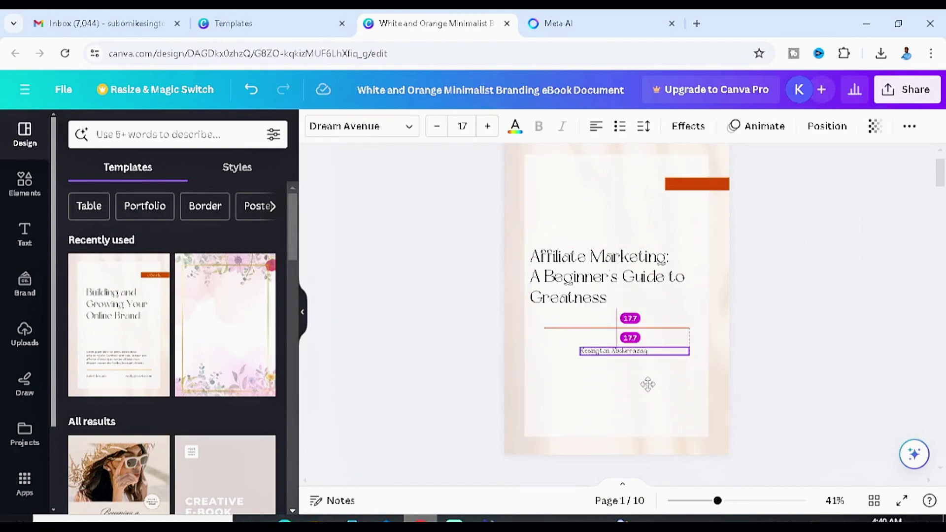
drag(580, 348, 558, 340)
drag(636, 385, 646, 387)
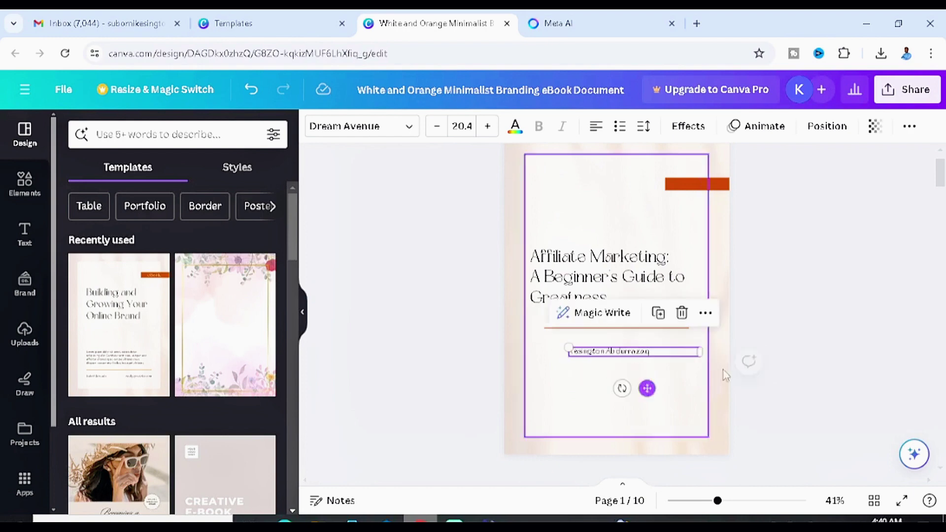
click(792, 353)
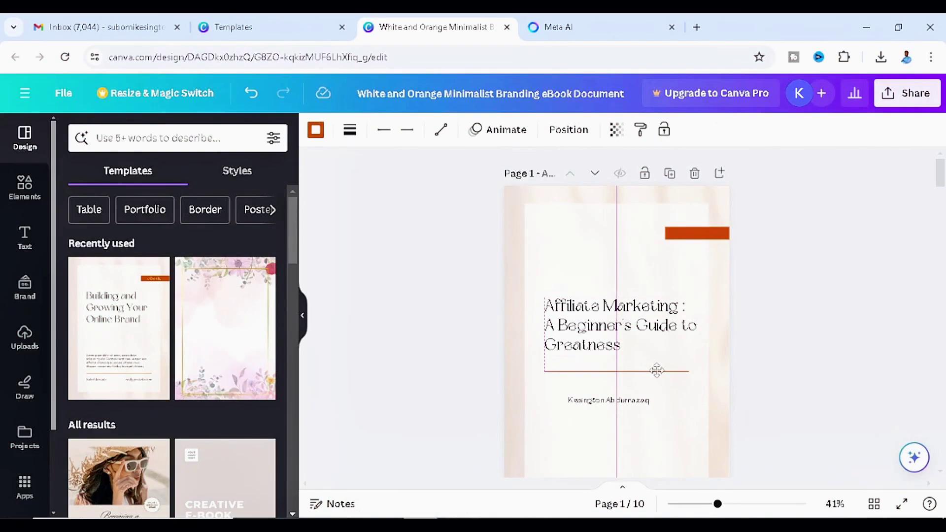
drag(655, 370, 660, 370)
Step: Replace the first entry in the page 2 table of contents with "Introduction"
scroll(746, 401, down, 3)
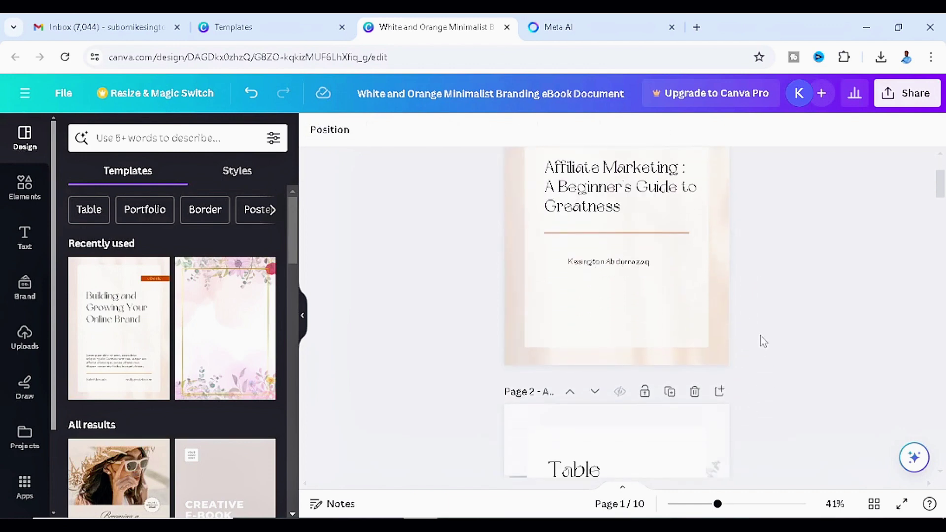
scroll(763, 340, down, 3)
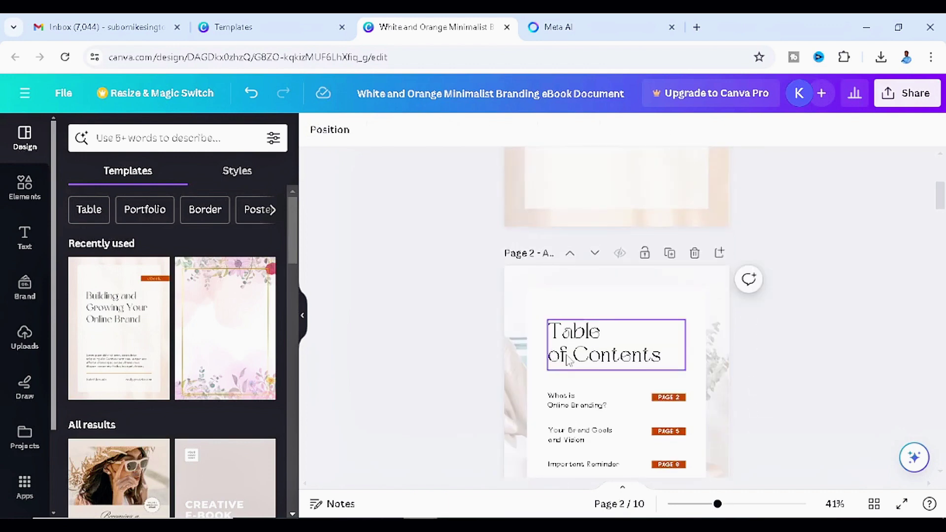
scroll(564, 353, down, 5)
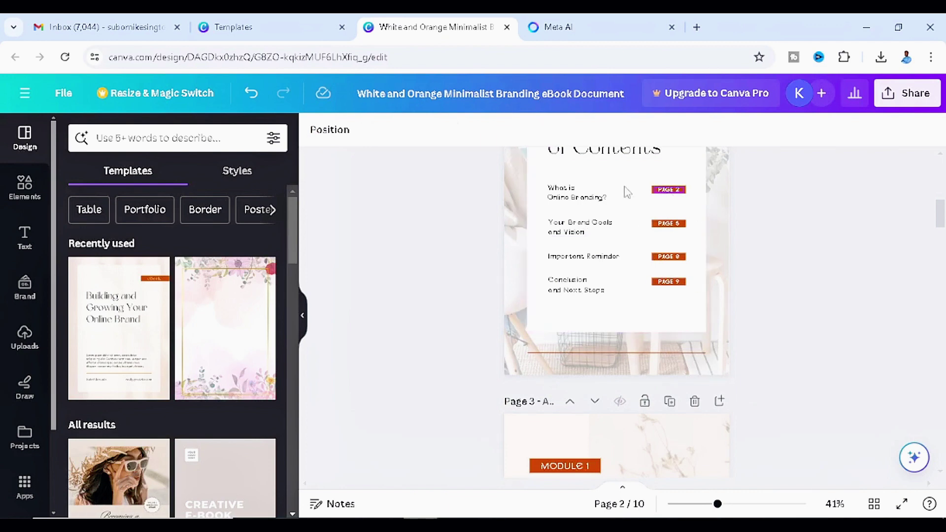
click(586, 197)
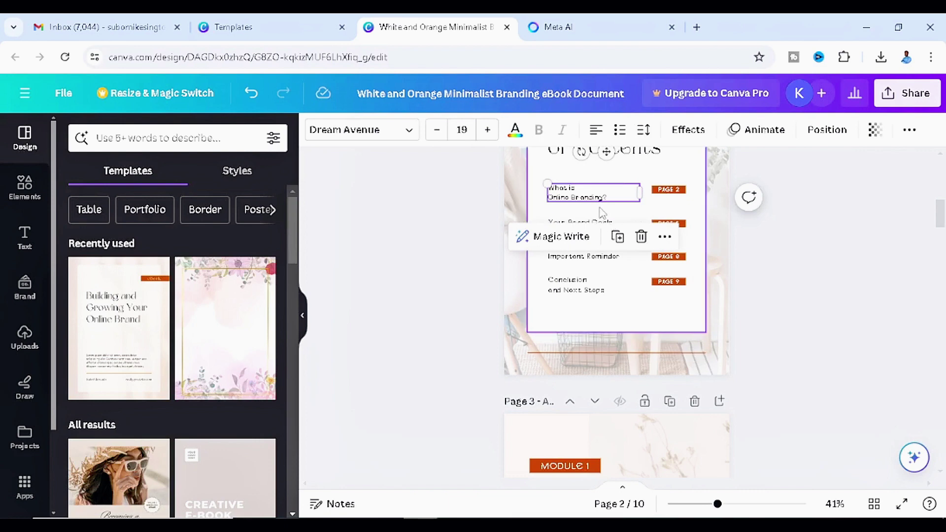
double_click(575, 196)
key(BackSpace)
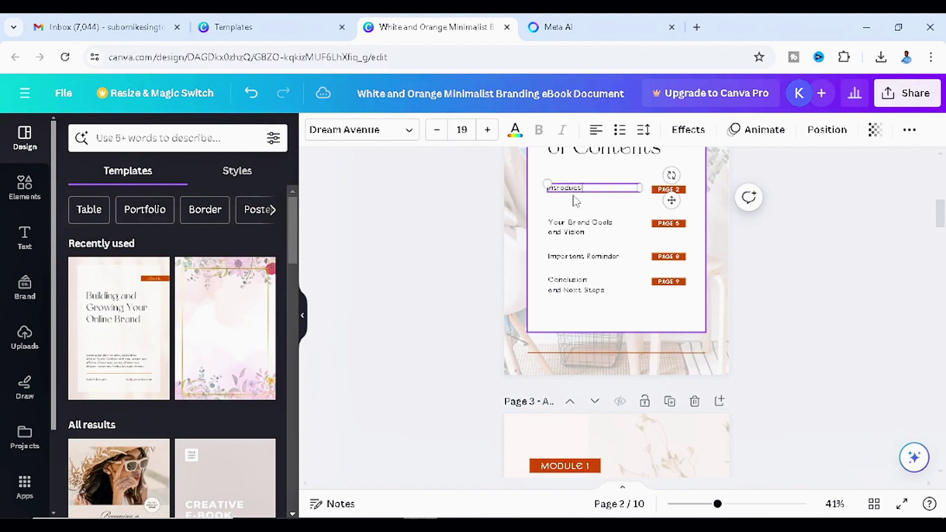
Step: Replace the second contents entry with the Chapter 1 title "Understanding Affiliate Marketing", copied from the Meta AI response
click(583, 220)
double_click(583, 219)
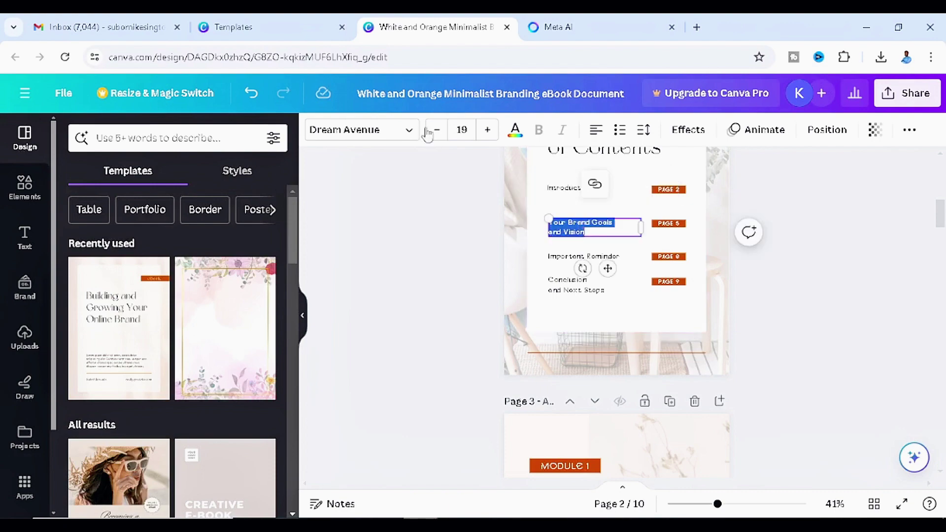
click(636, 26)
scroll(392, 249, down, 1)
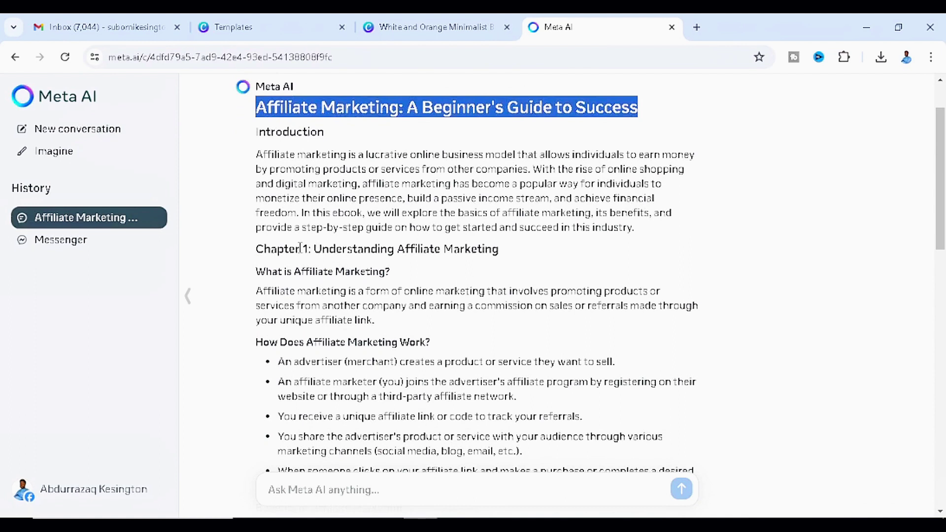
drag(316, 248, 510, 250)
key(ctrl+c)
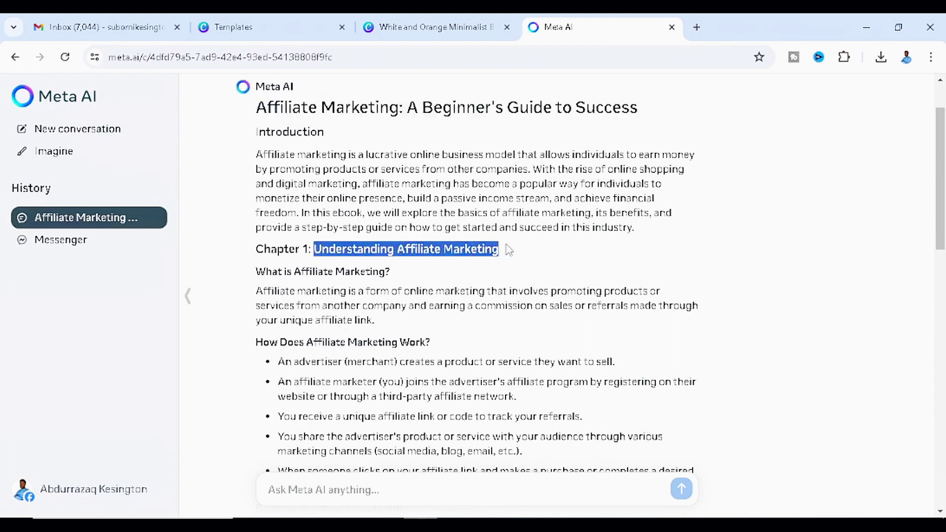
click(429, 26)
double_click(590, 230)
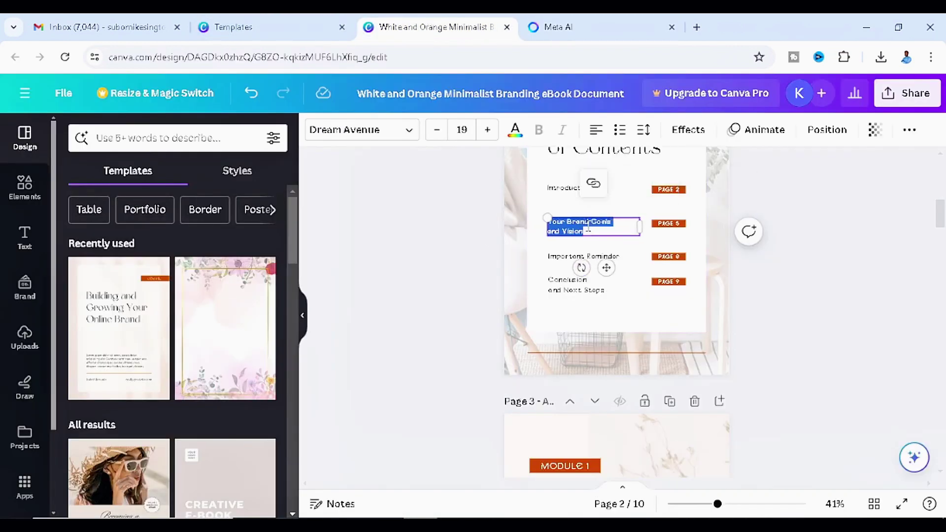
key(ctrl+v)
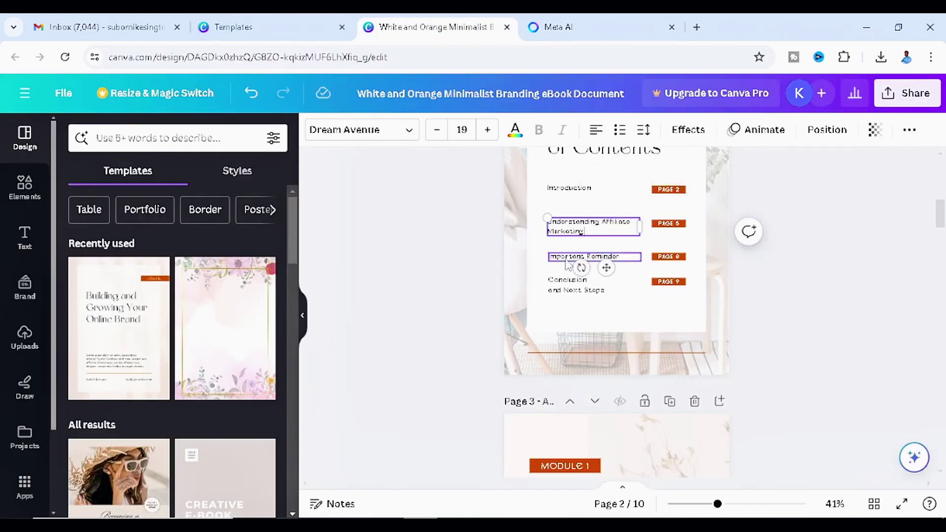
Step: Replace the "Important Reminder" contents entry with the Chapter 2 title "Getting Started with Affiliate Marketing", copied from Meta AI
double_click(584, 256)
click(576, 22)
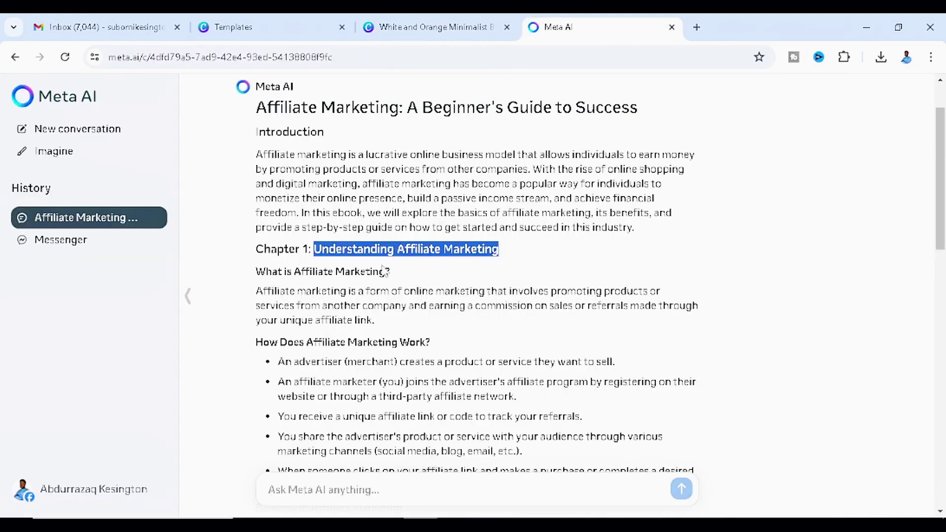
scroll(385, 301, down, 7)
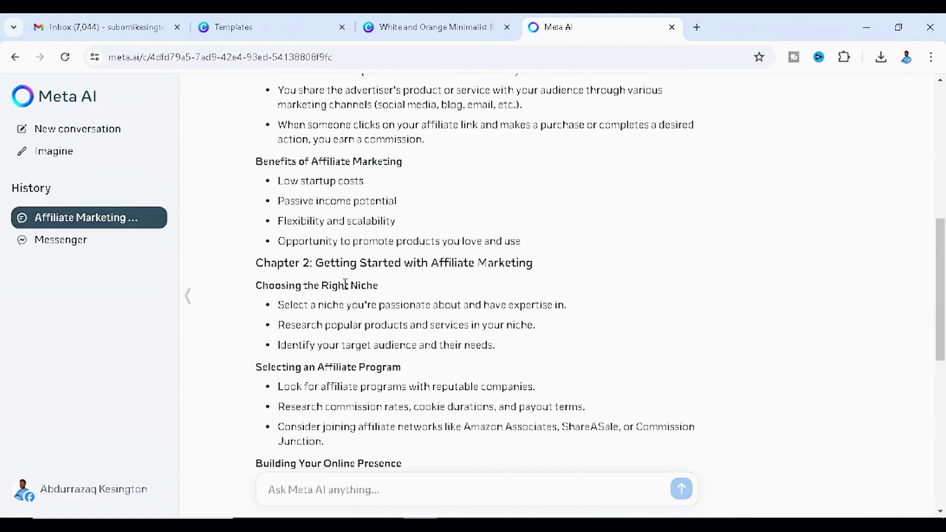
drag(316, 263, 549, 275)
key(ctrl+c)
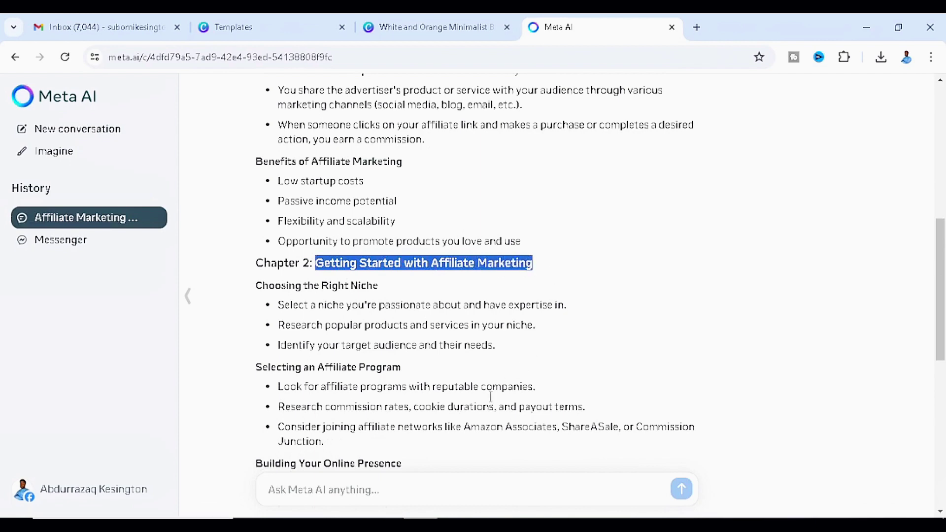
click(433, 22)
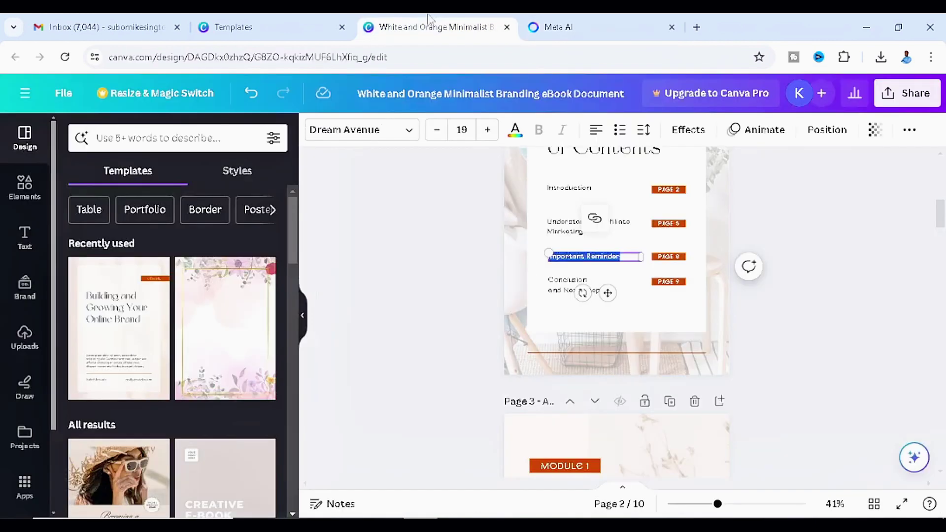
double_click(610, 252)
key(ctrl+v)
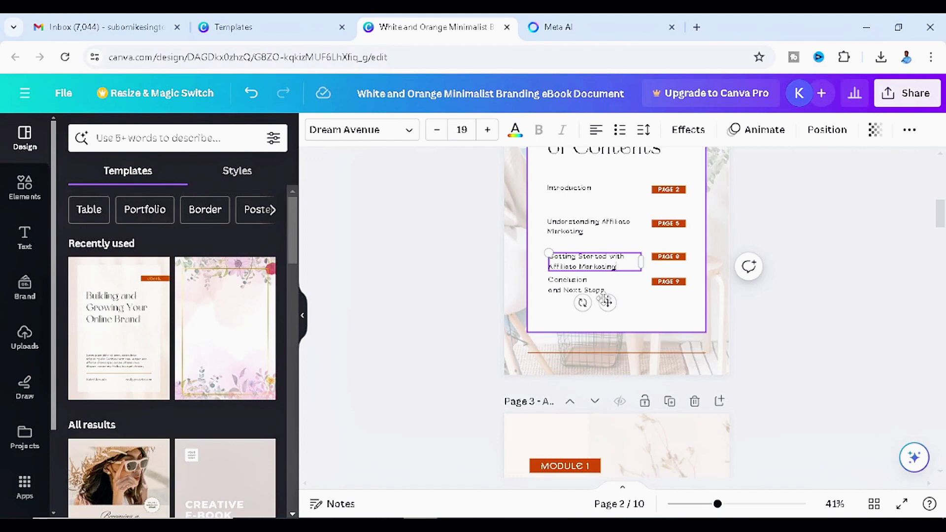
Step: Replace the "Conclusion and Next Steps" contents entry with the Chapter 3 title "Strategies for Success in Affiliate Marketing", copied from Meta AI
click(575, 284)
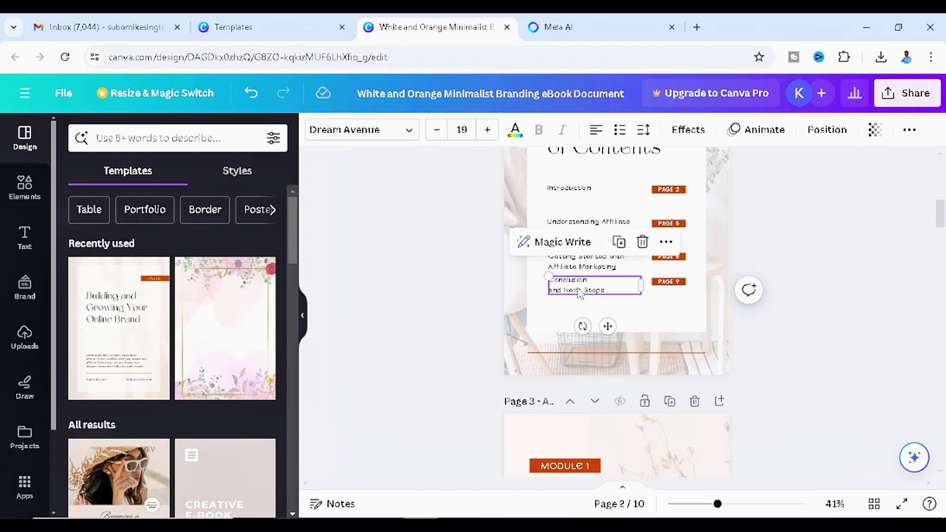
click(575, 285)
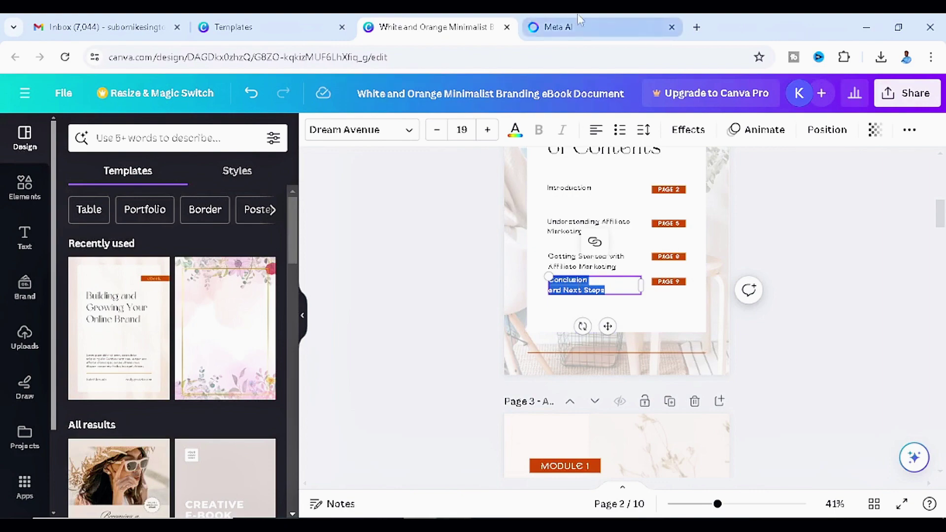
click(552, 28)
scroll(403, 326, down, 3)
scroll(403, 327, down, 5)
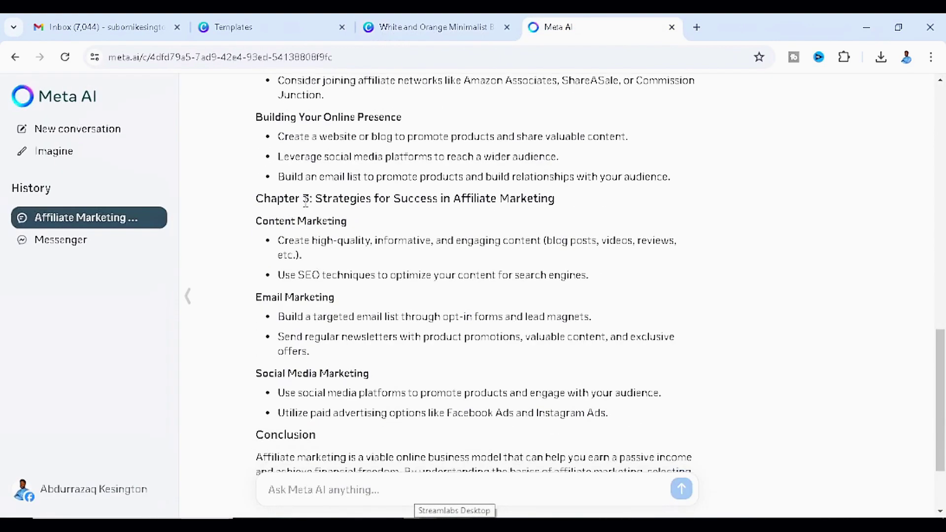
drag(318, 197, 566, 203)
key(ctrl+c)
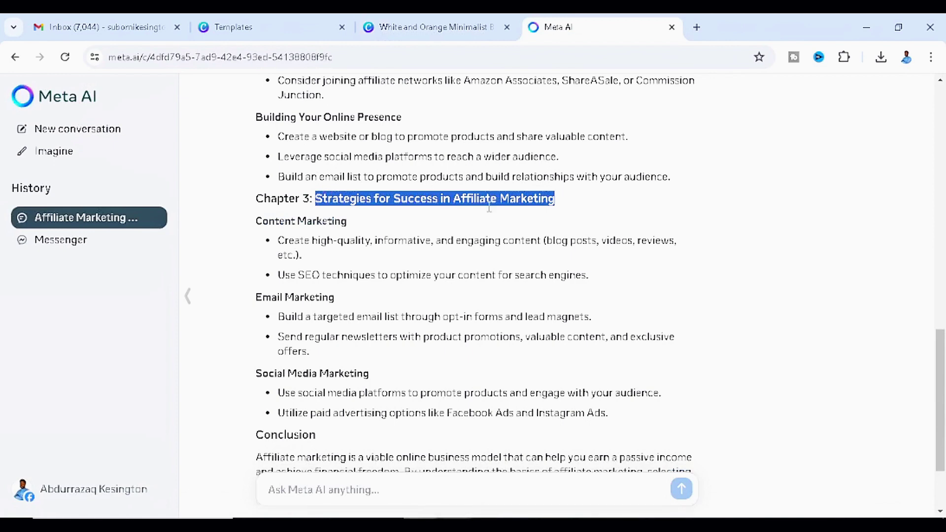
click(442, 19)
triple_click(583, 279)
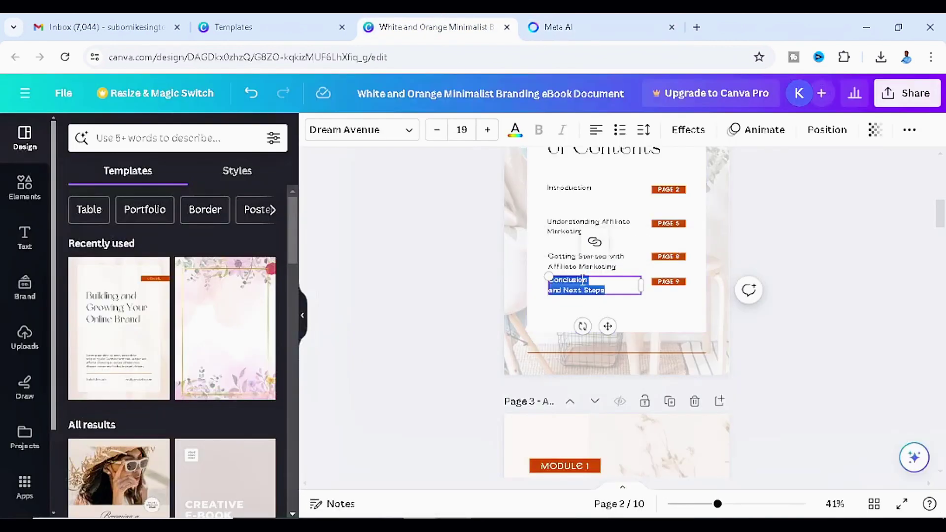
key(ctrl+v)
click(782, 268)
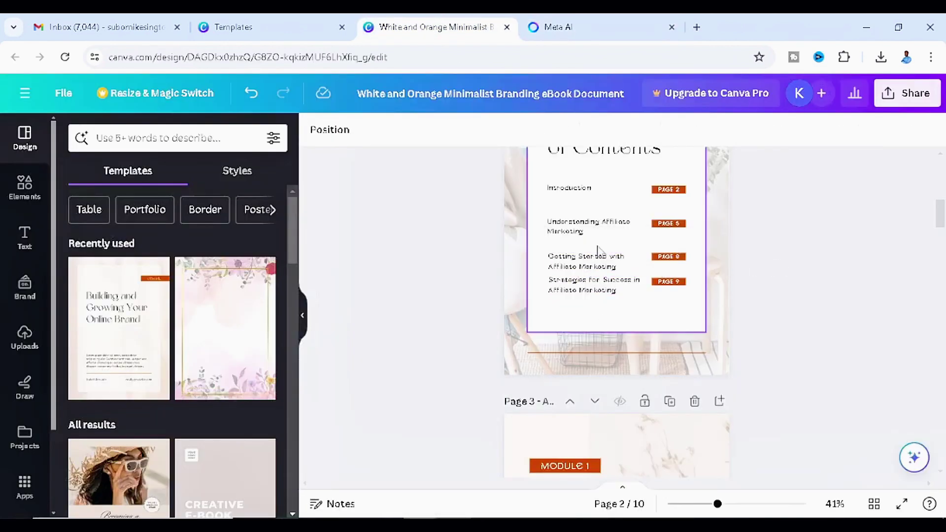
Step: Duplicate the "Strategies for Success in Affiliate Marketing" entry and place the copy directly below it as a fifth contents entry
scroll(602, 276, up, 2)
click(597, 356)
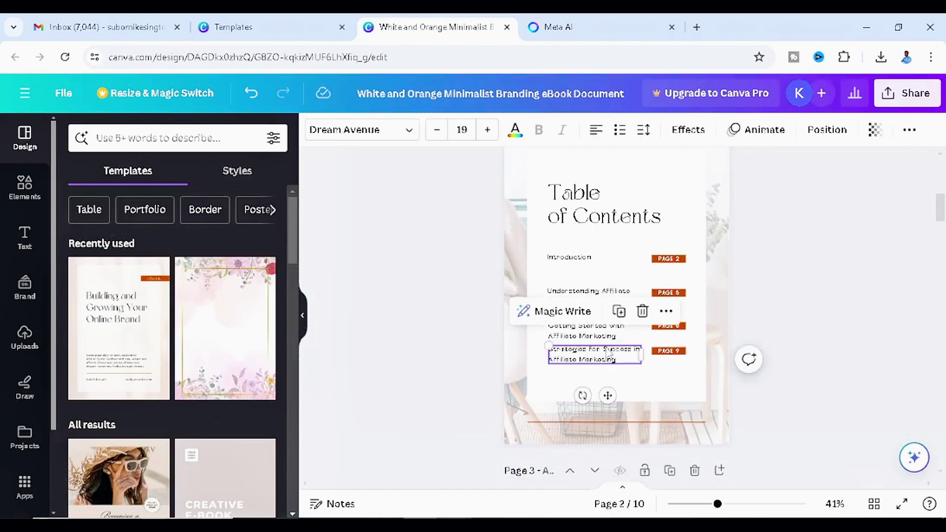
click(618, 312)
drag(609, 362, 601, 387)
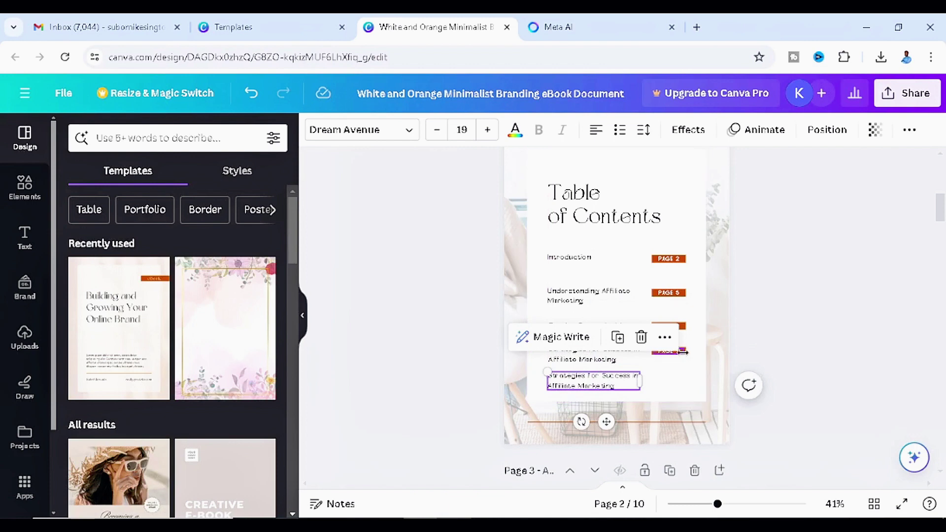
Step: Duplicate the orange "PAGE 9" badge and its label, and place the copies beside the fifth contents entry
click(683, 351)
click(691, 313)
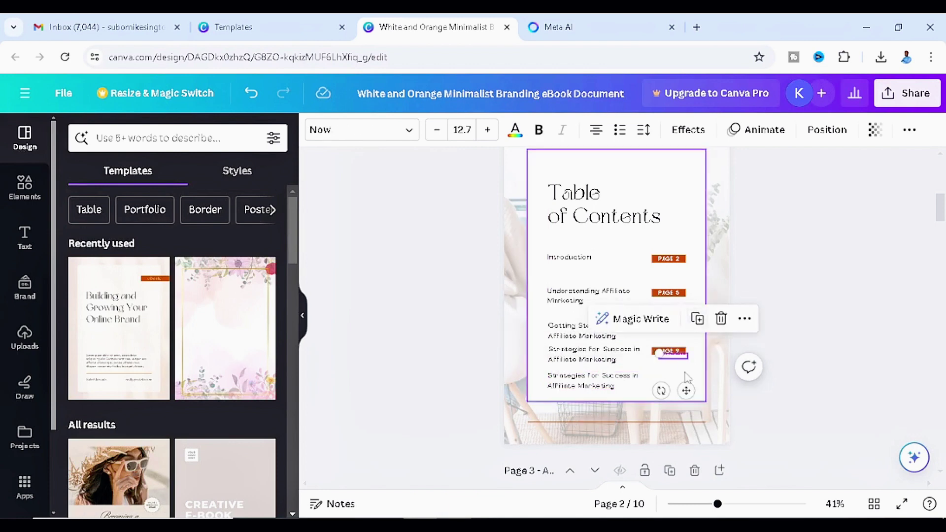
drag(686, 391, 658, 356)
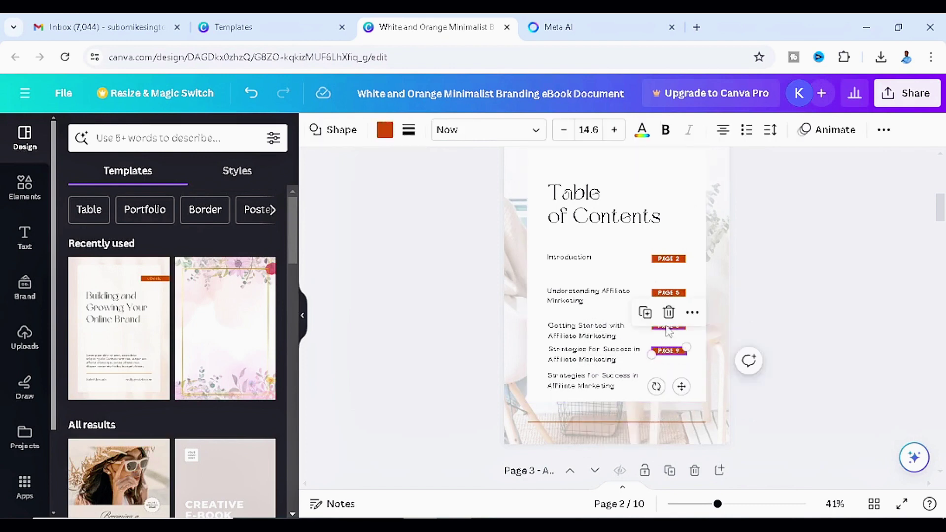
drag(682, 386, 680, 415)
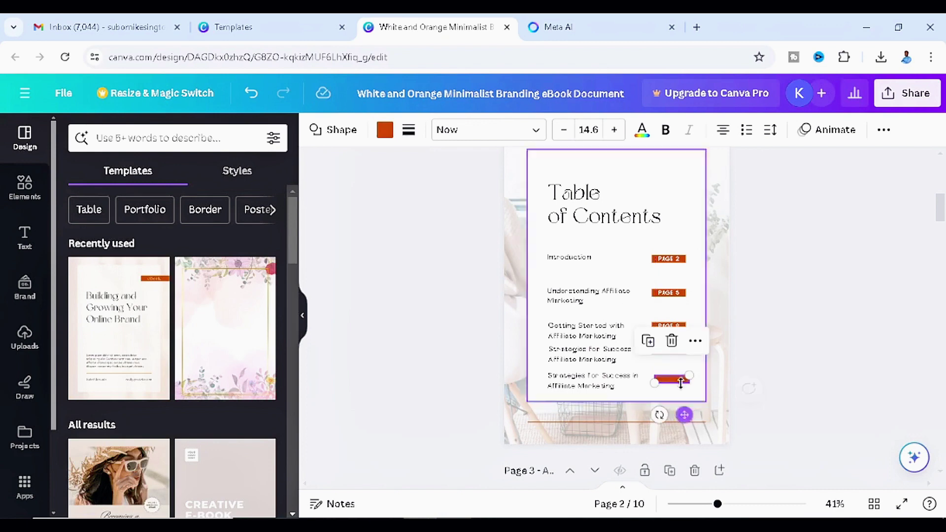
click(673, 350)
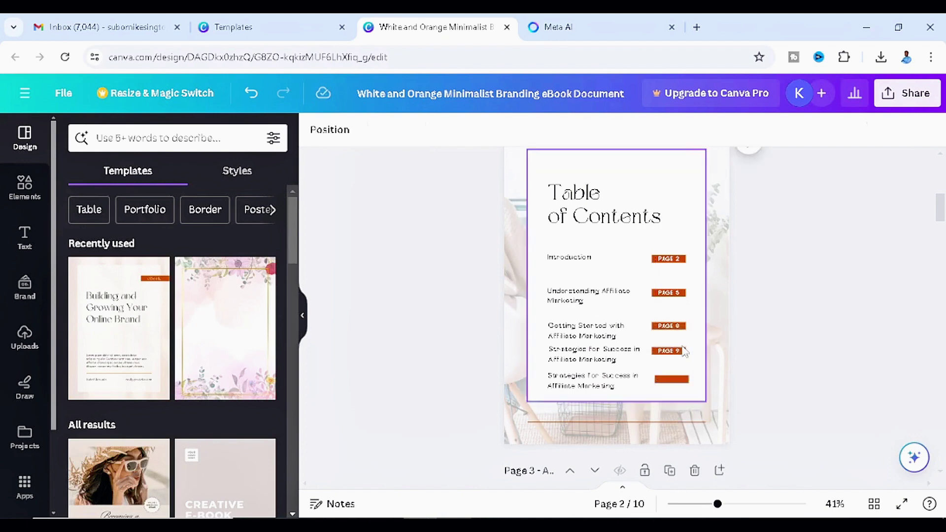
click(694, 316)
drag(682, 404, 683, 414)
click(688, 376)
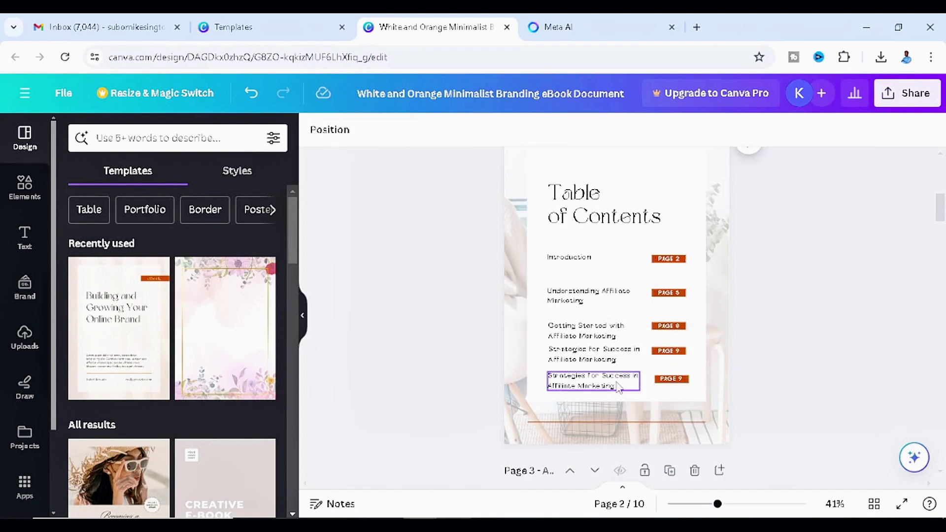
Step: Replace the fifth contents entry with the heading "Conclusion", copied from the end of the Meta AI response
click(552, 27)
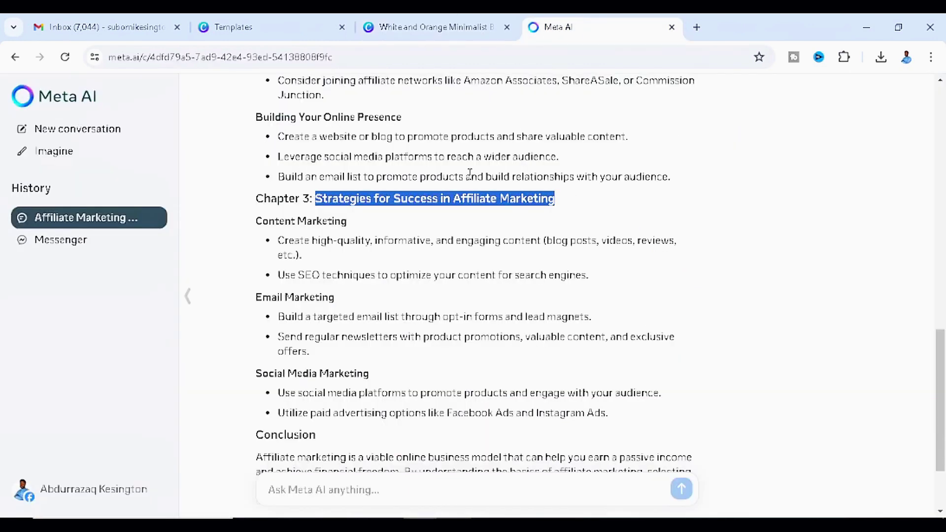
scroll(340, 377, down, 2)
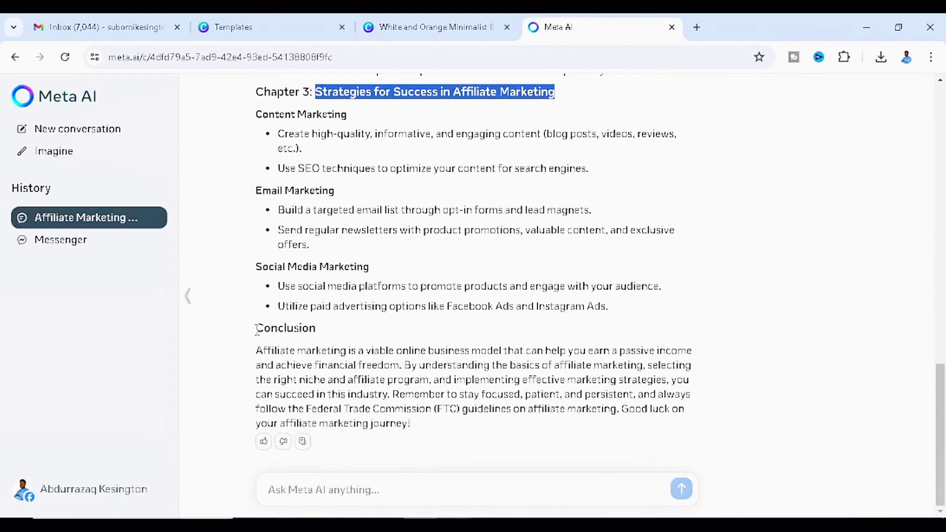
drag(257, 329, 341, 335)
key(ctrl+c)
click(434, 27)
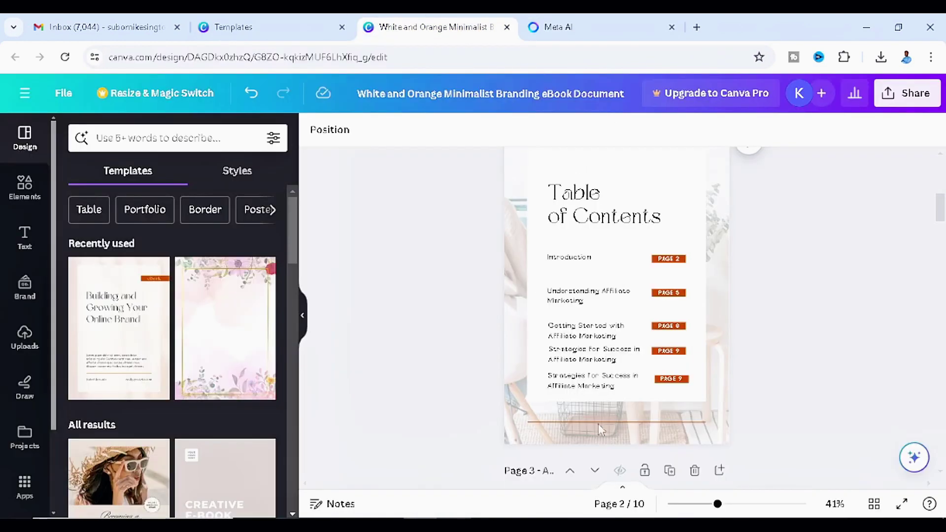
click(591, 385)
double_click(591, 385)
key(ctrl+v)
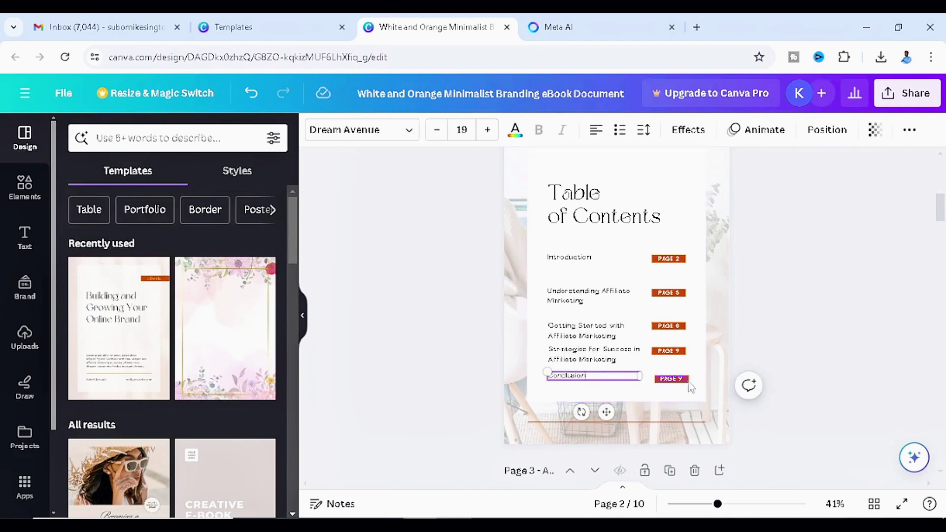
Step: Delete all the page number labels and their orange badges beside the entries on the Table of Contents page
click(769, 309)
click(677, 262)
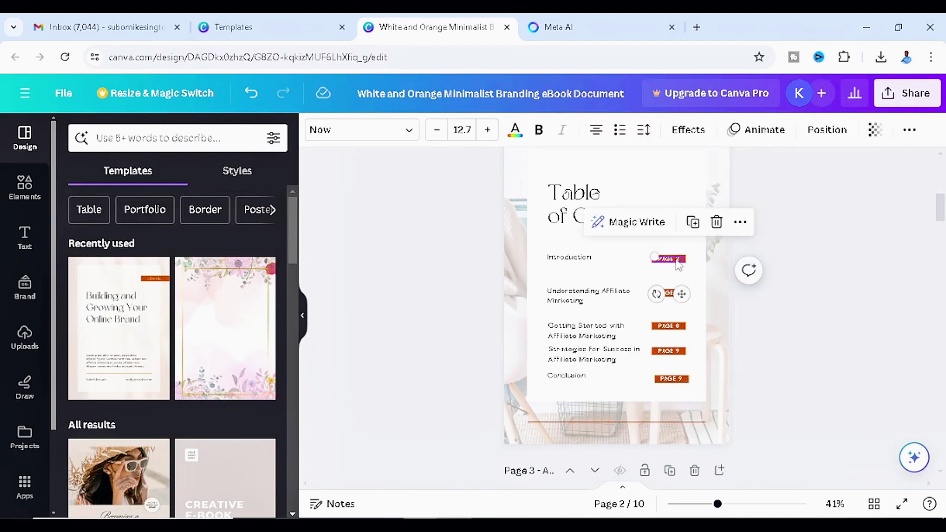
shift+click(669, 293)
shift+click(669, 326)
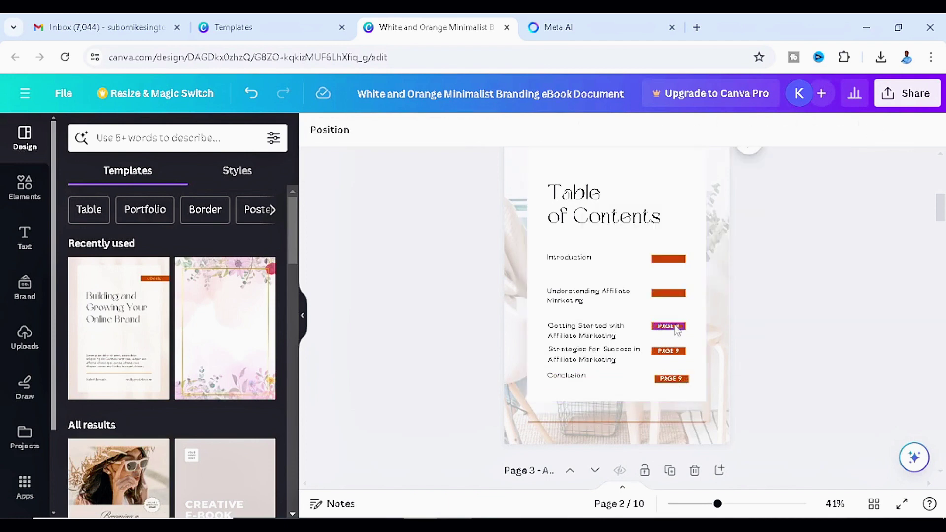
shift+click(669, 351)
scroll(675, 356, down, 3)
scroll(598, 256, up, 3)
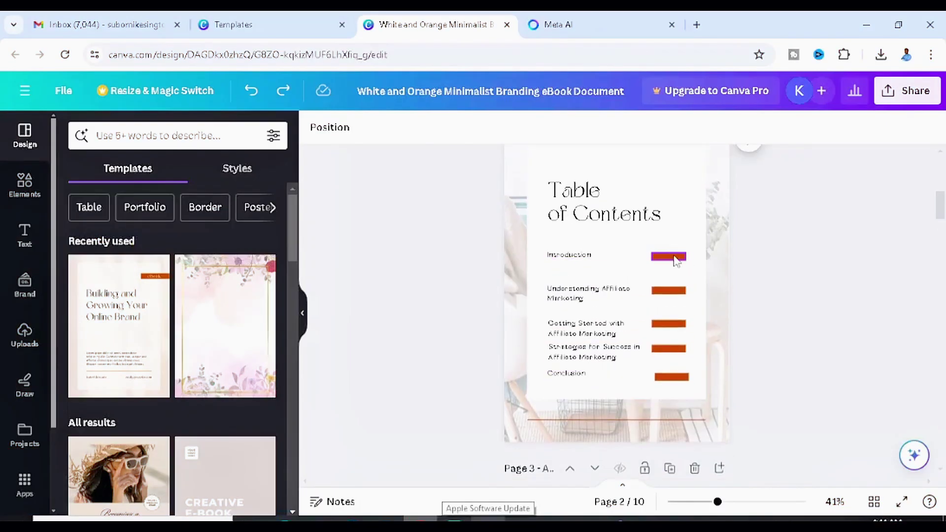
drag(677, 262, 668, 377)
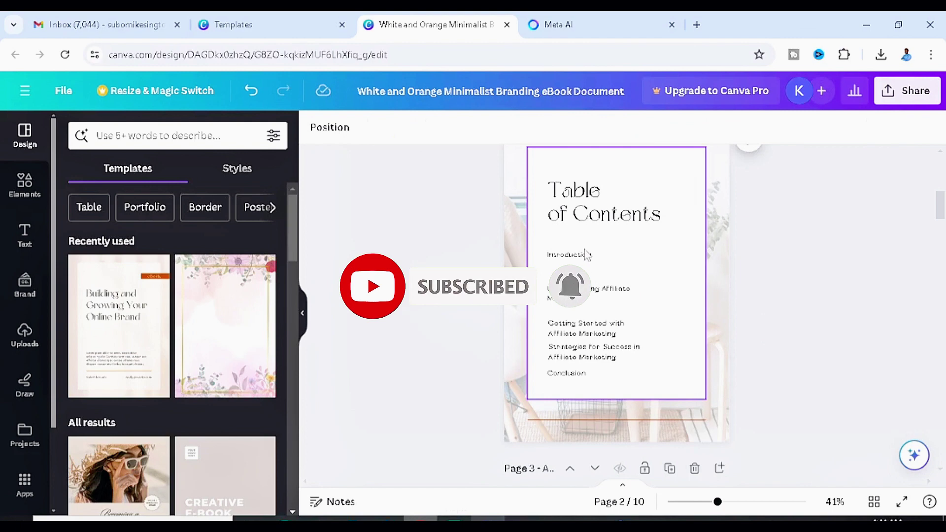
Step: Enlarge the contents entries, setting "Introduction" to size 26.2, "Understanding Affiliate Marketing" to 24 and the other three to 22
click(586, 255)
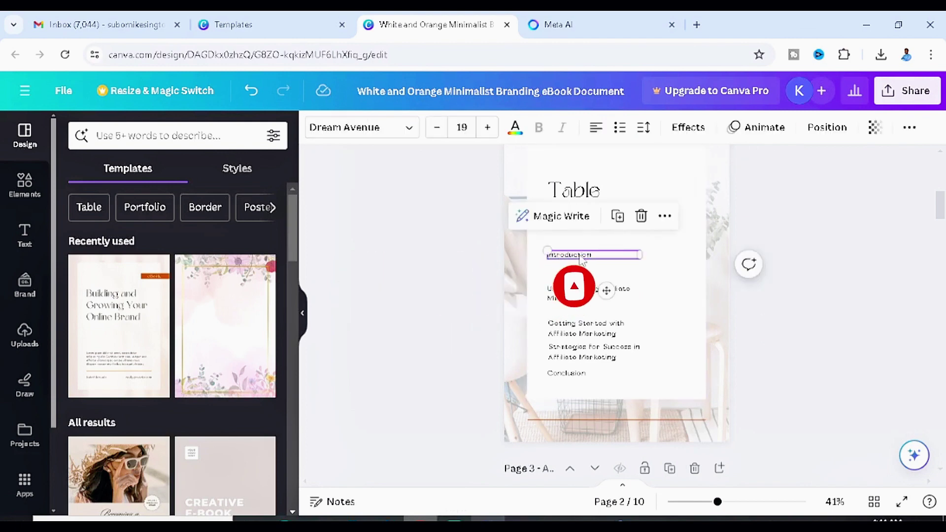
drag(605, 290, 625, 292)
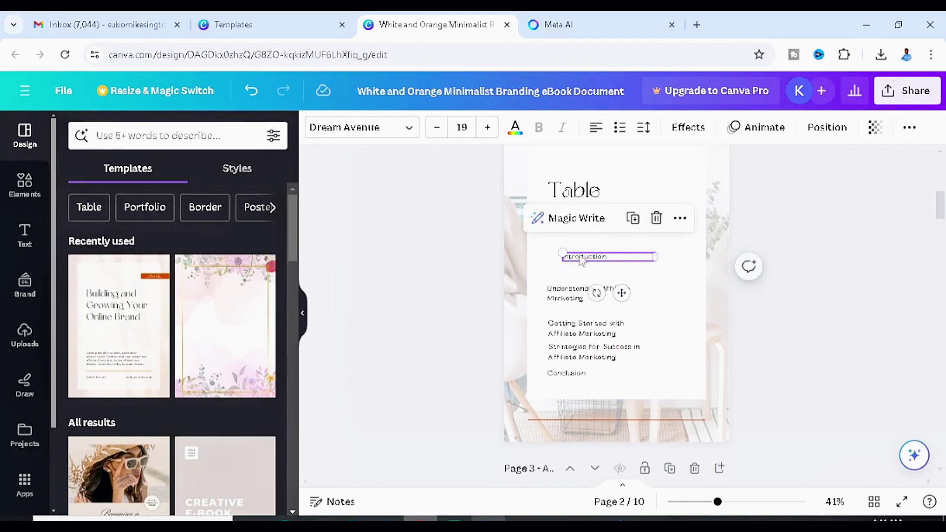
drag(546, 250, 545, 250)
click(578, 334)
click(574, 354)
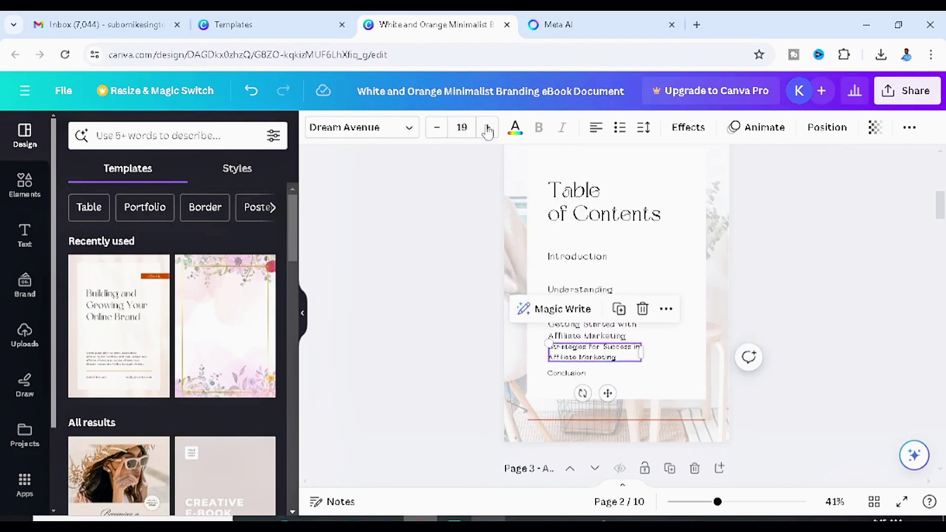
drag(599, 383, 612, 355)
click(569, 373)
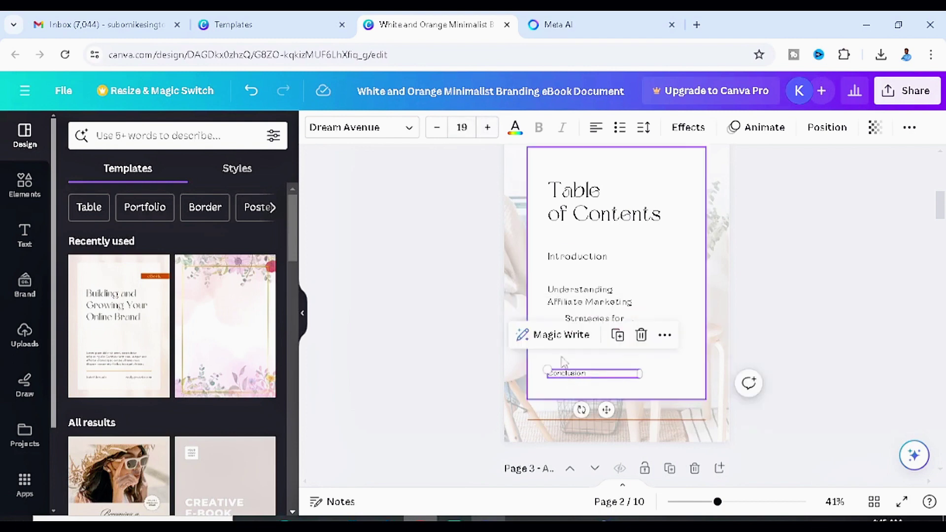
click(487, 142)
drag(607, 411, 606, 416)
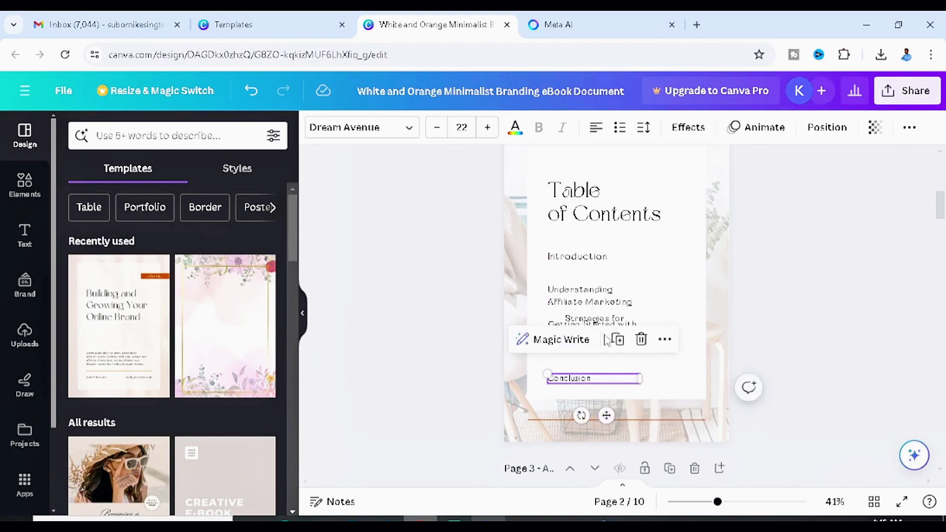
Step: Shift the five contents entries toward the middle of the white panel and stack them in chapter order without overlaps
drag(584, 289, 607, 288)
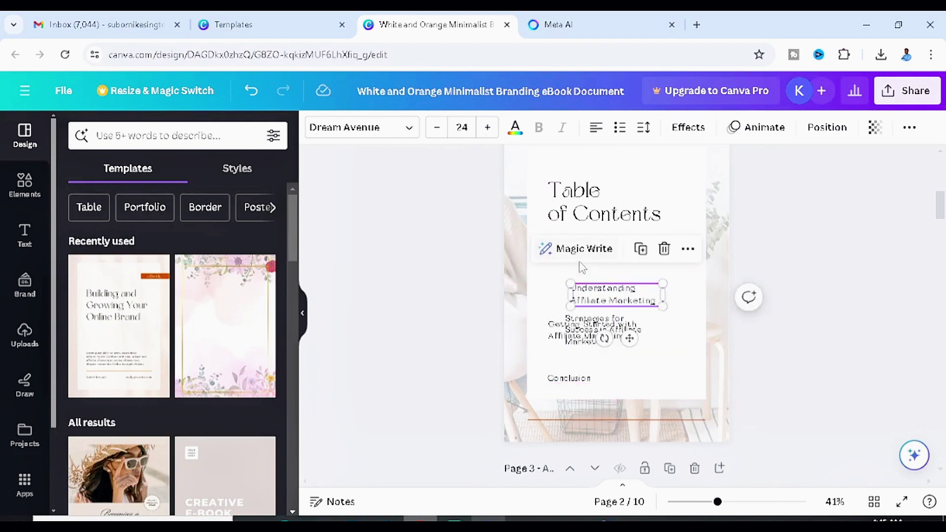
drag(572, 256, 603, 249)
mouse_move(603, 301)
mouse_down()
mouse_move(600, 281)
mouse_move(596, 315)
mouse_move(606, 297)
mouse_move(610, 340)
mouse_move(598, 308)
mouse_up()
drag(604, 353, 577, 336)
drag(663, 342, 692, 337)
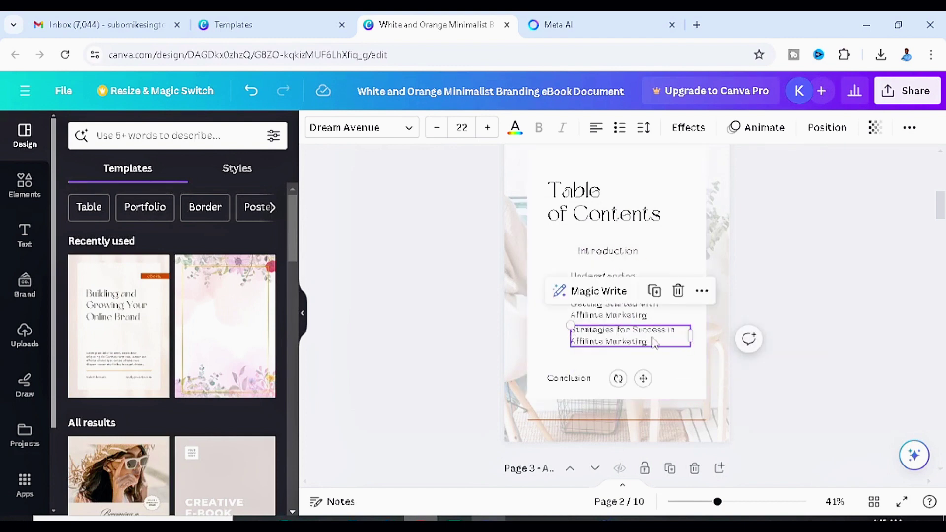
drag(570, 376, 606, 358)
click(647, 274)
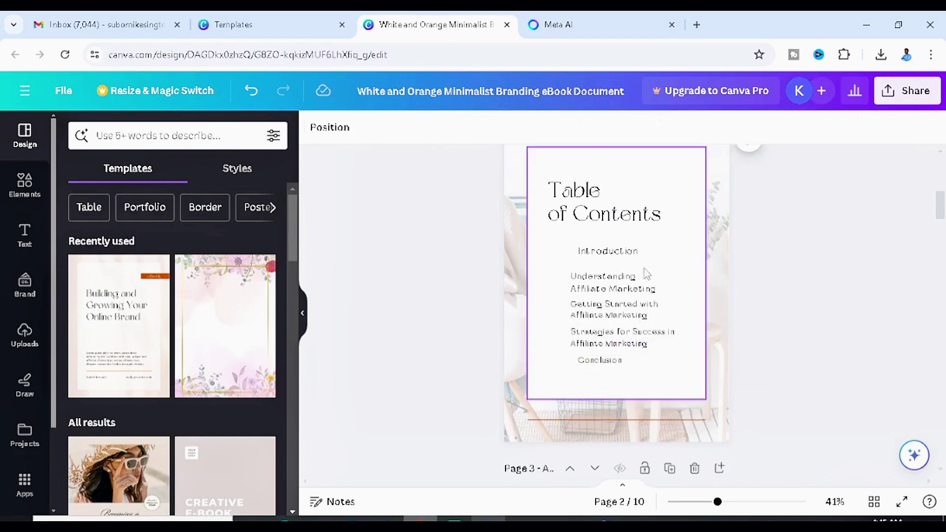
Step: Raise "Understanding Affiliate Marketing" slightly and align "Introduction" with the left edge of the chapter entries
click(609, 279)
click(598, 311)
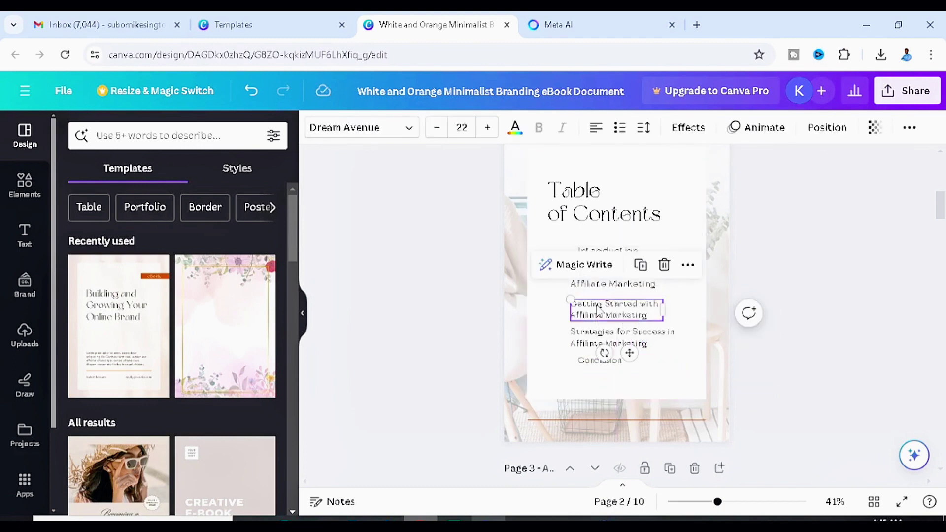
click(636, 345)
click(611, 251)
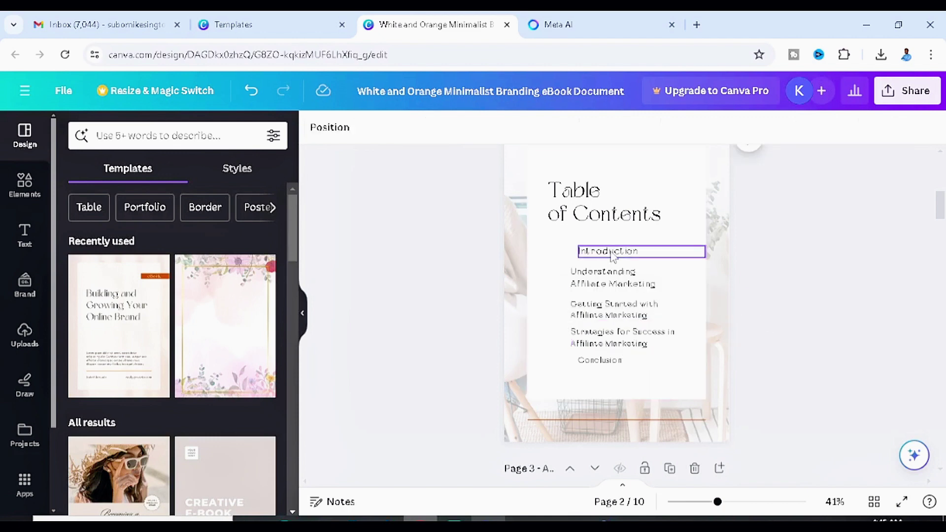
key(shift+Left)
key(shift+Left)
key(shift+Left)
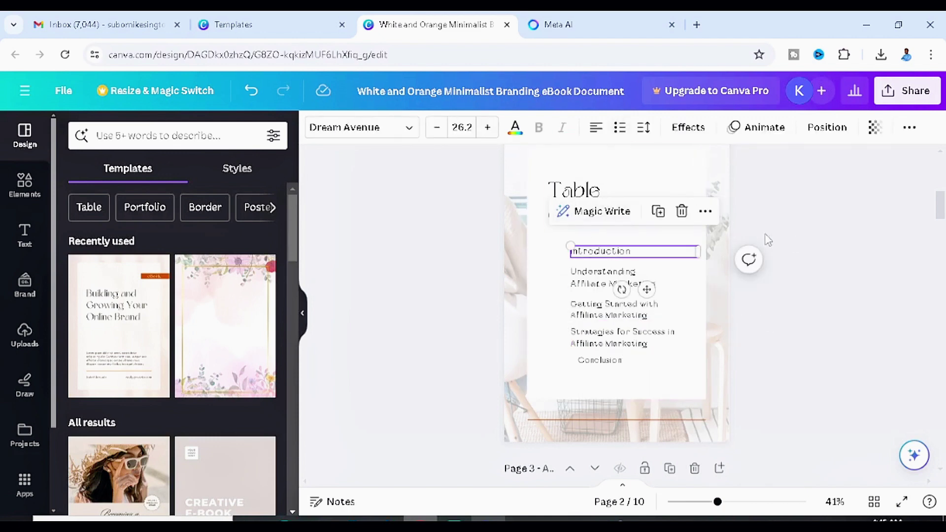
Step: Apply bullet points to all five contents entries, from "Introduction" to "Conclusion"
click(620, 129)
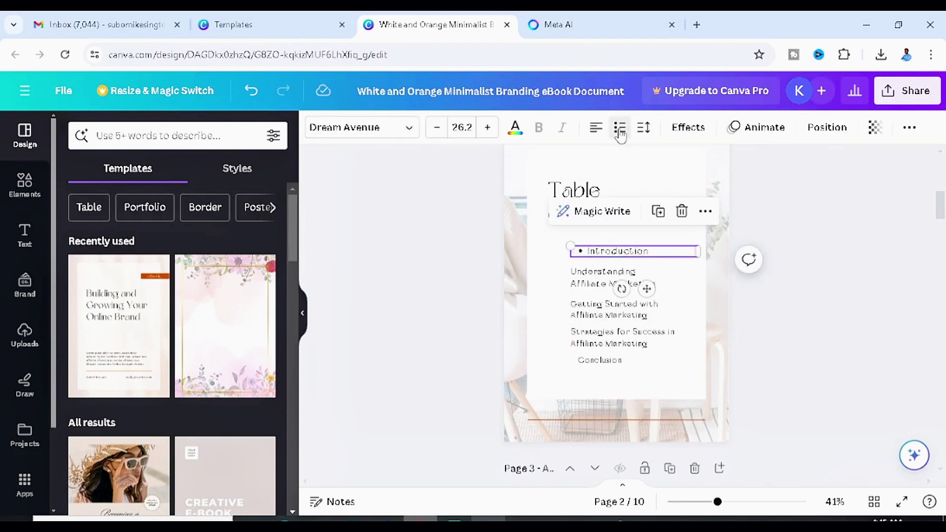
click(594, 272)
click(620, 127)
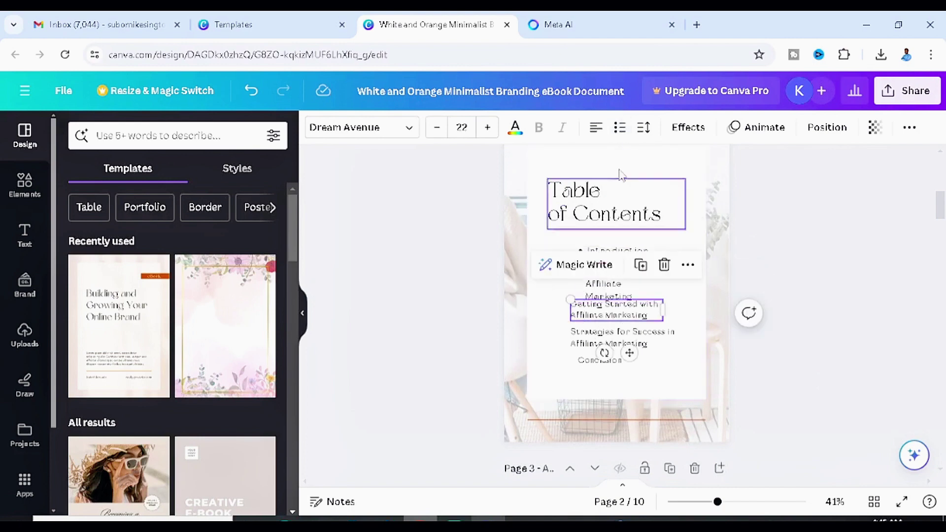
click(621, 127)
click(583, 348)
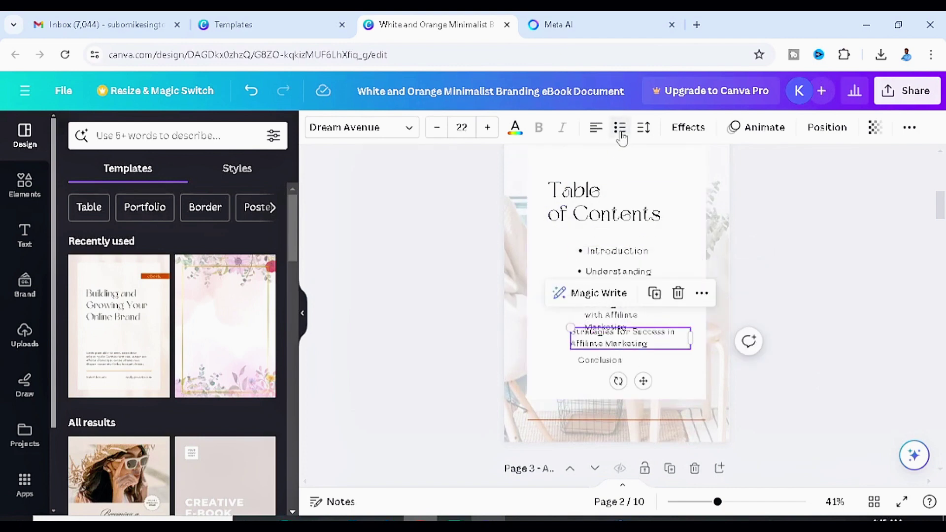
click(620, 129)
click(601, 360)
click(620, 129)
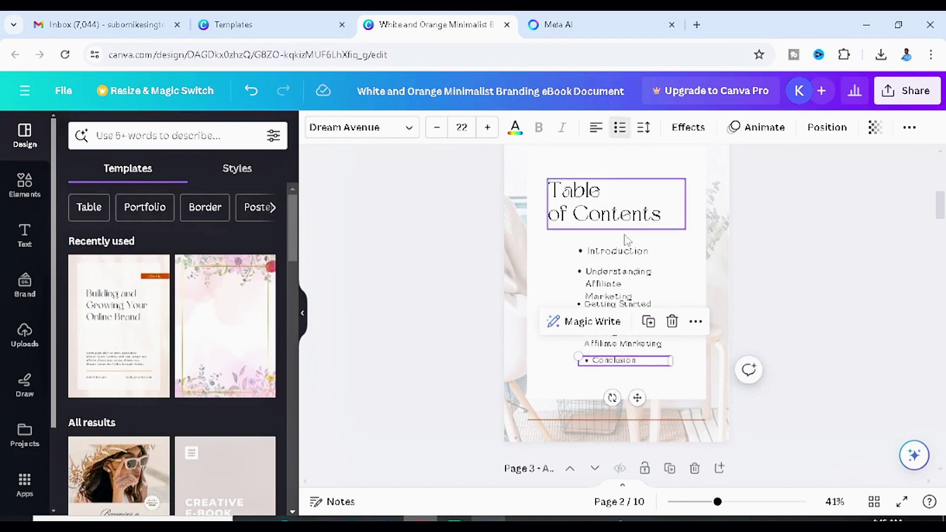
Step: Respace the bulleted contents entries vertically, lowering "Conclusion" and "Strategies for Success" and raising the first three so none overlap
drag(636, 399, 636, 406)
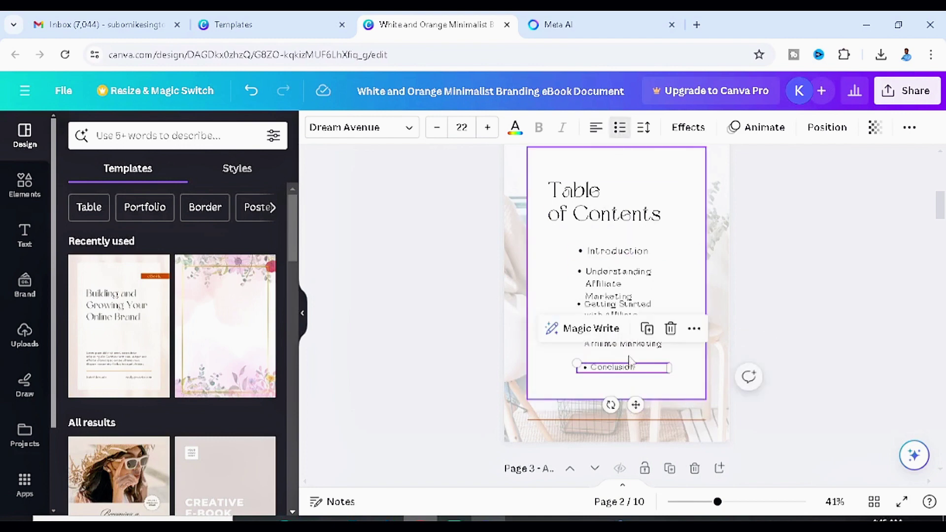
click(635, 347)
drag(635, 347, 634, 352)
click(620, 325)
click(607, 251)
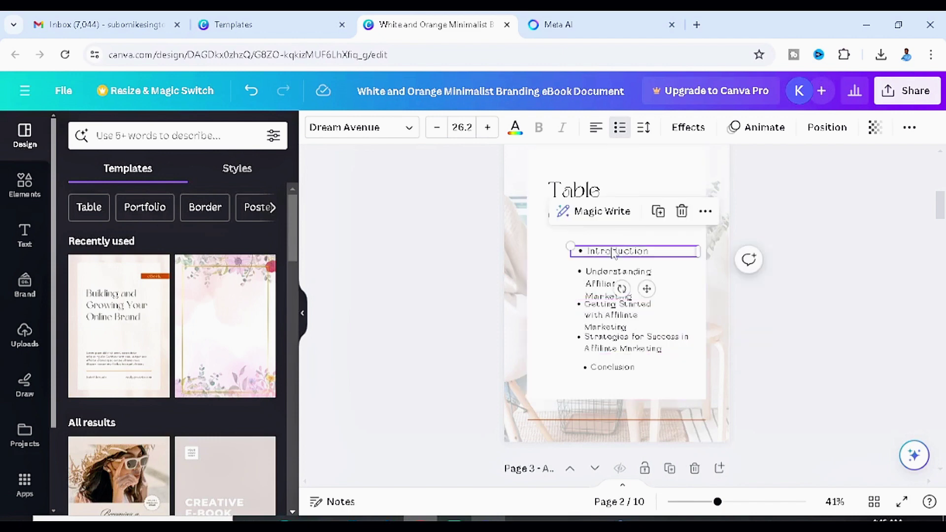
drag(607, 251, 607, 234)
drag(606, 276, 606, 266)
drag(601, 307, 600, 298)
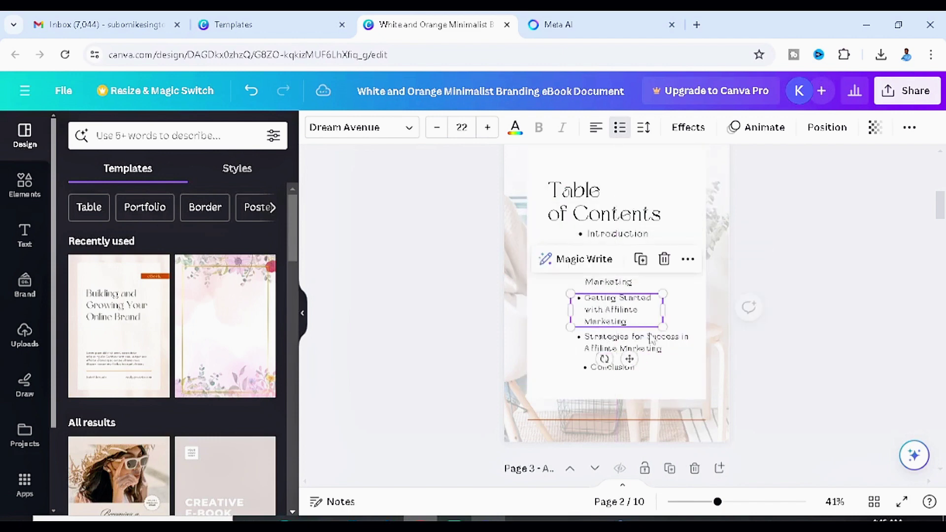
click(779, 349)
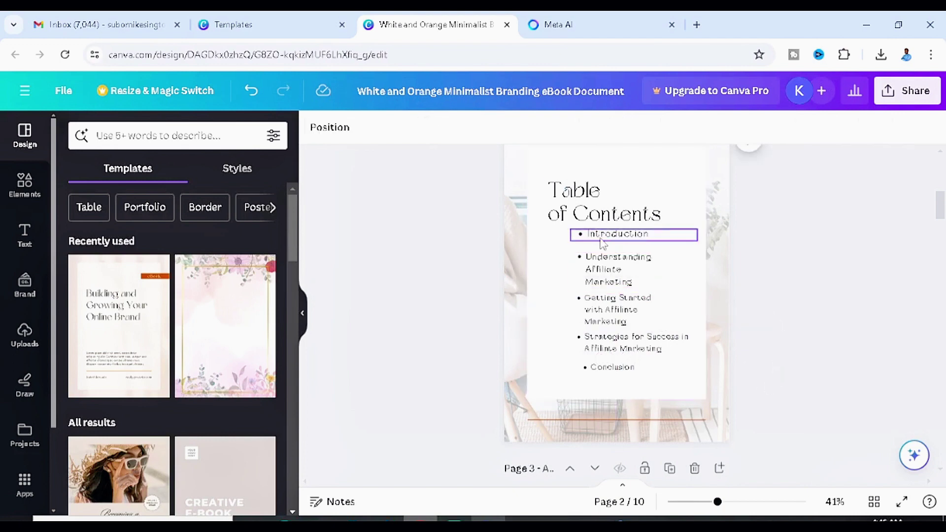
drag(611, 233, 611, 237)
Step: Replace the page 3 heading "What is Online Branding?" with the Chapter 1 title "Understanding Affiliate Marketing", copied from Meta AI
scroll(782, 342, down, 5)
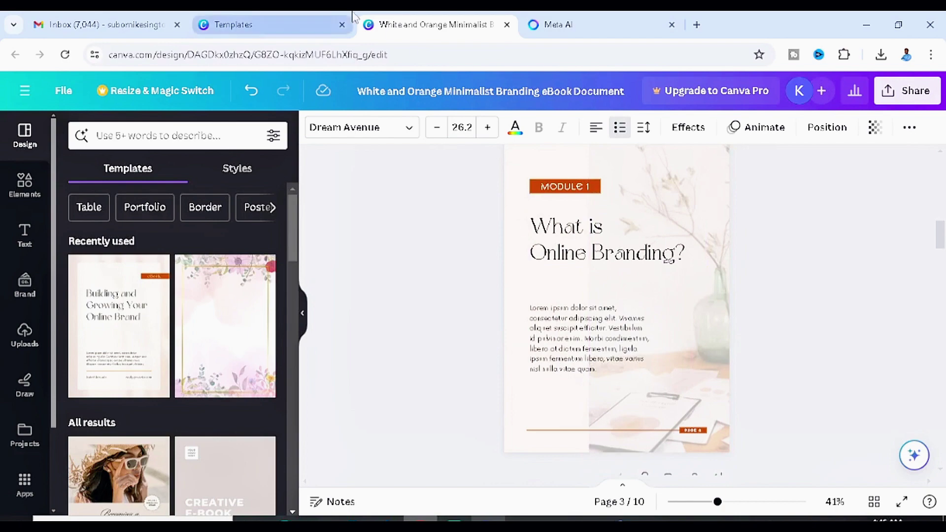
click(581, 17)
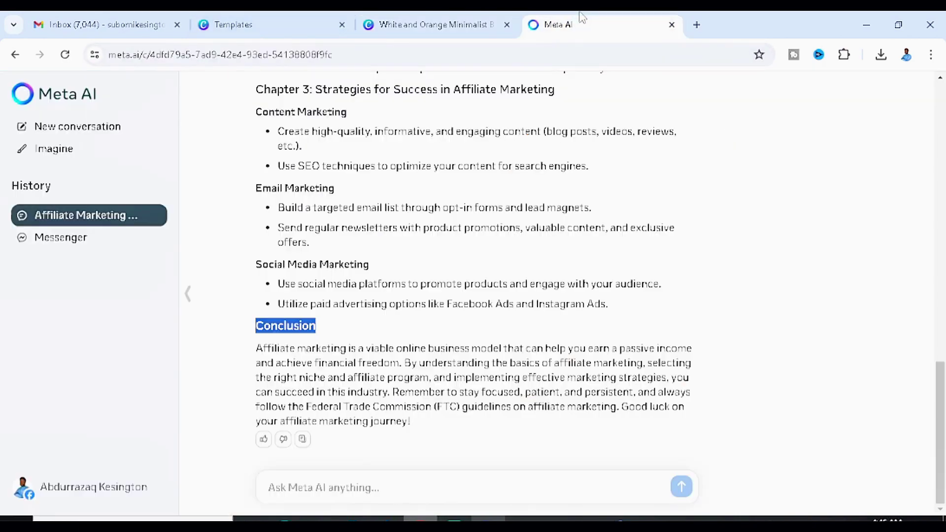
scroll(404, 298, up, 15)
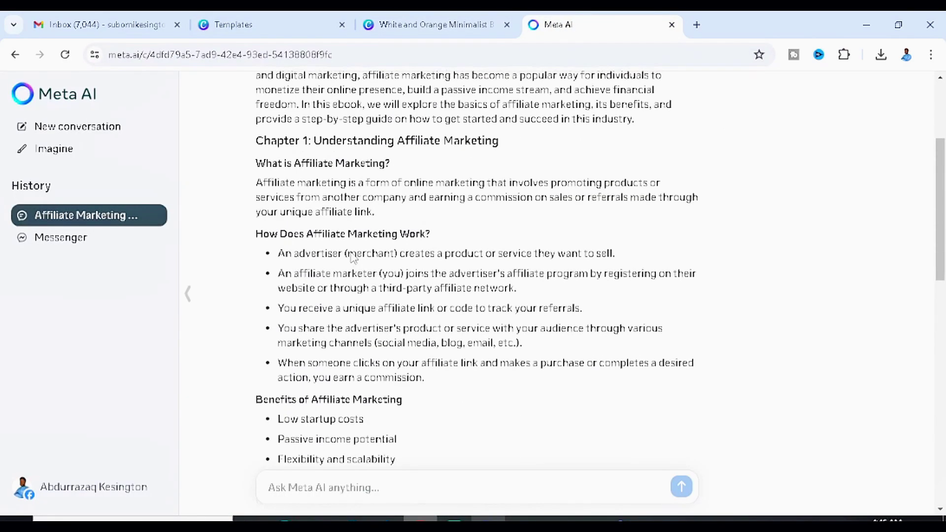
scroll(360, 251, up, 2)
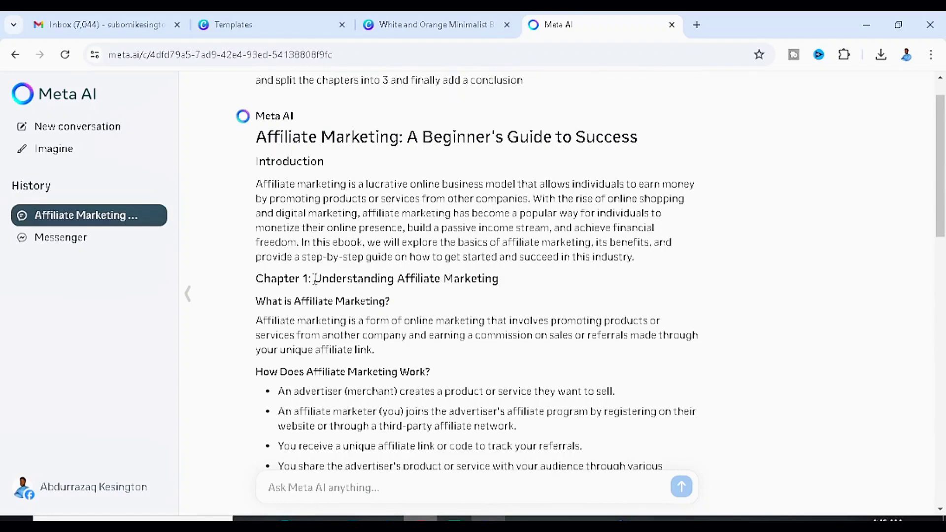
drag(315, 279, 518, 285)
key(ctrl+c)
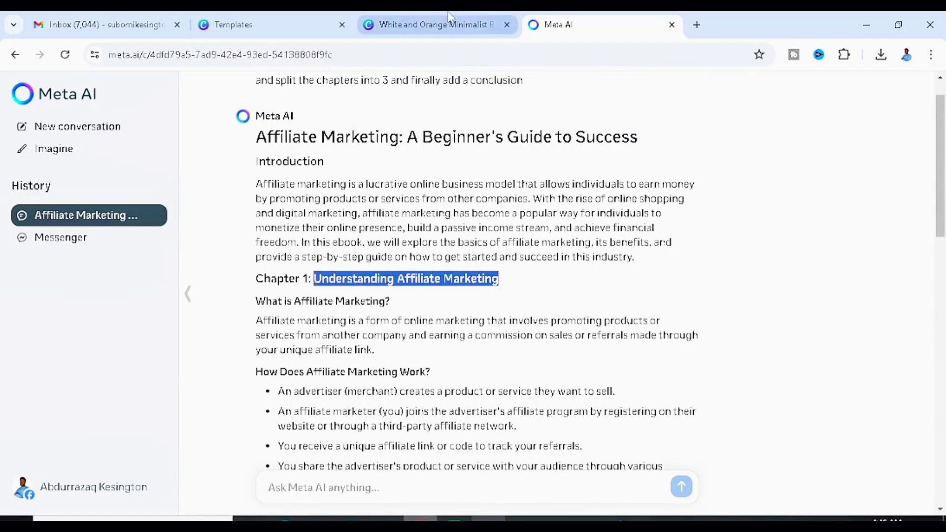
click(434, 25)
click(580, 230)
double_click(580, 229)
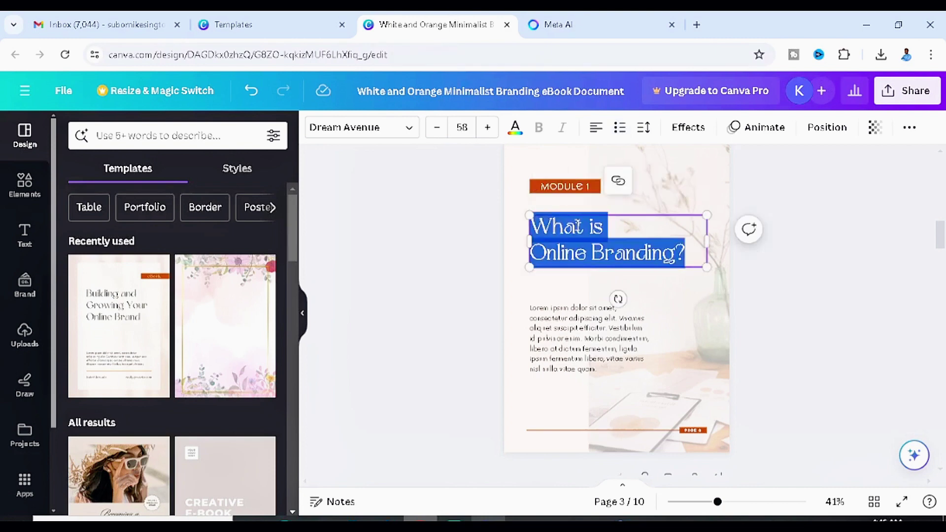
key(ctrl+v)
Step: Change the "MODULE 1" badge above the page 3 heading to "CHAPTER 1"
click(585, 186)
double_click(586, 186)
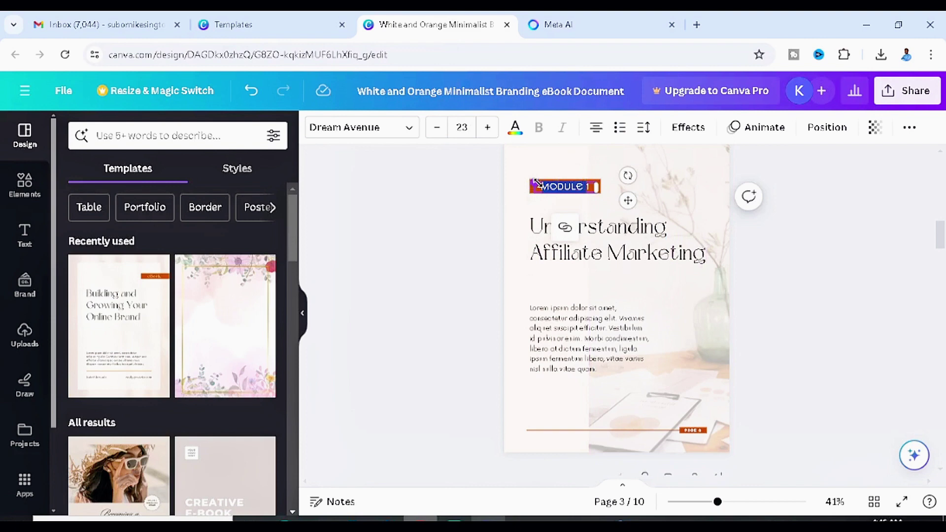
text(CHAPTER)
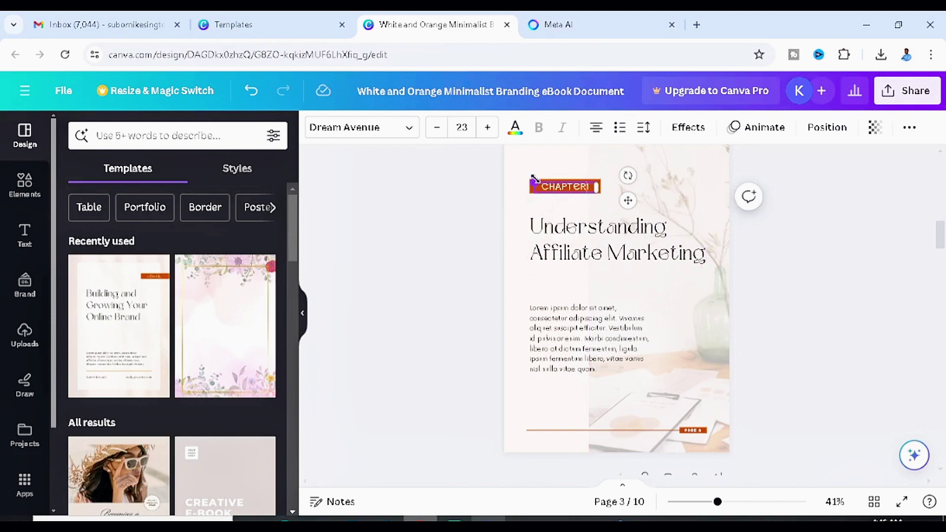
click(589, 337)
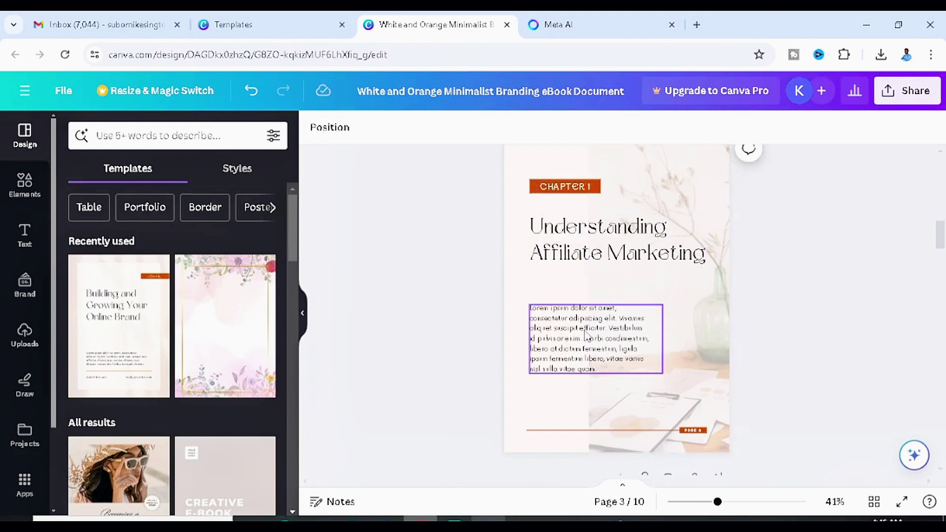
Step: Replace the page 3 placeholder paragraph with the Chapter 1 body text from Meta AI, from the affiliate marketing definition through the benefits list
click(579, 16)
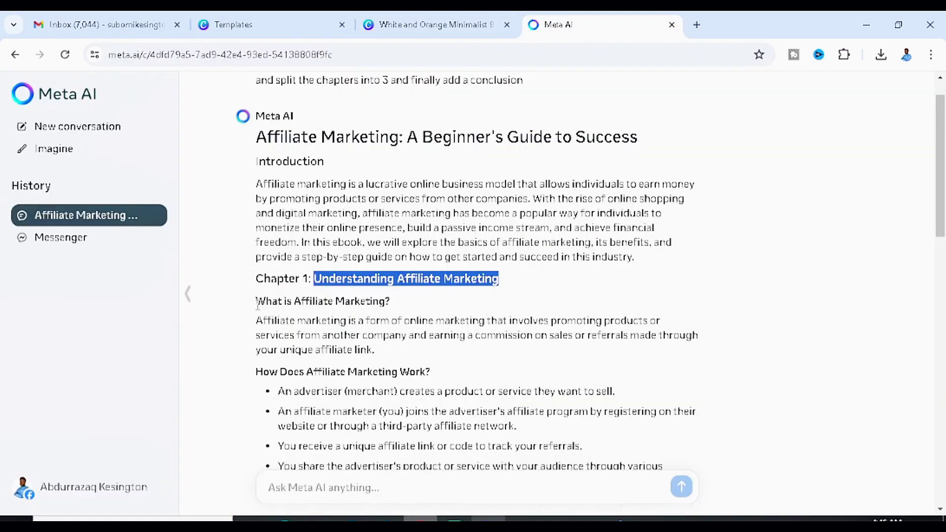
drag(257, 302, 557, 275)
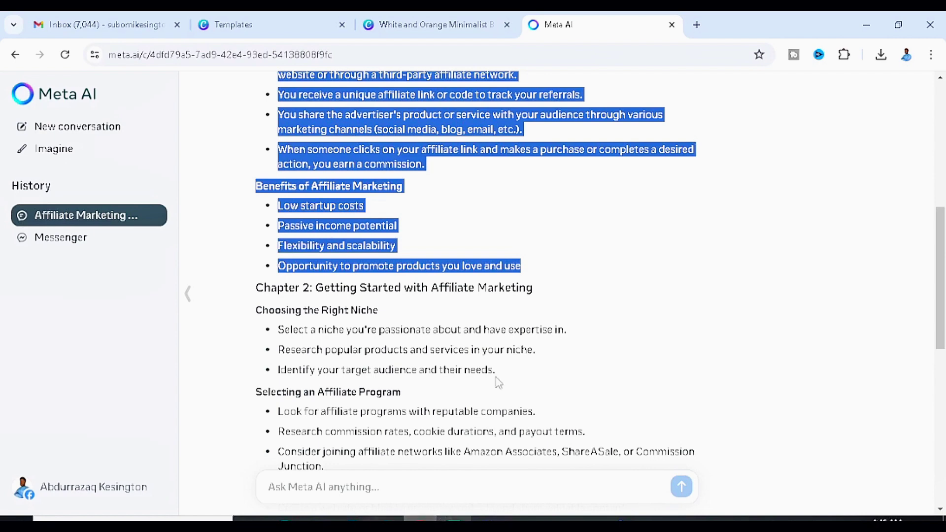
click(434, 24)
double_click(578, 334)
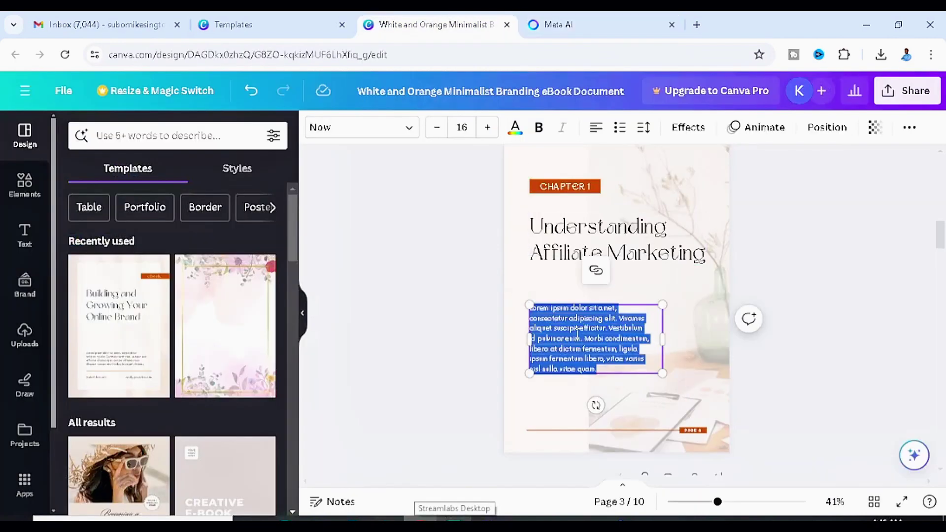
key(ctrl+v)
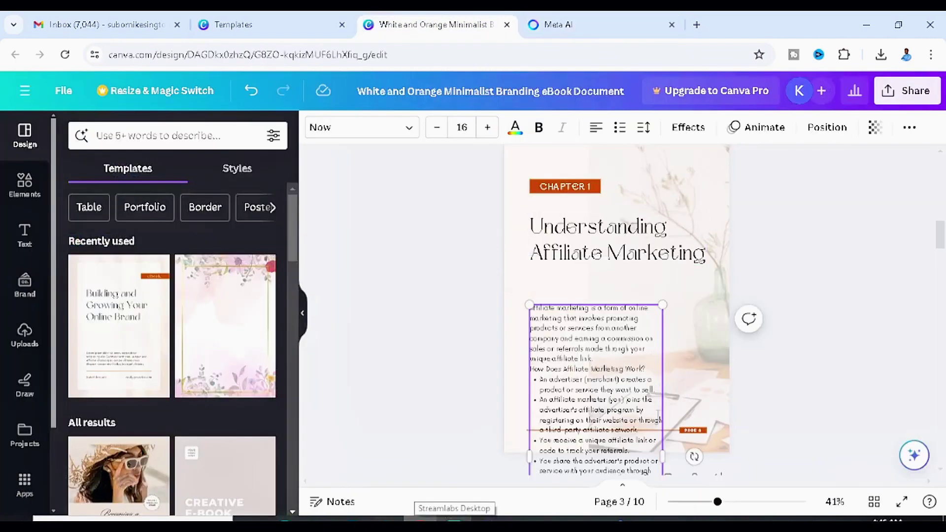
Step: Widen the Chapter 1 body text box to nearly the page width and move it up directly below the heading
drag(664, 455, 730, 426)
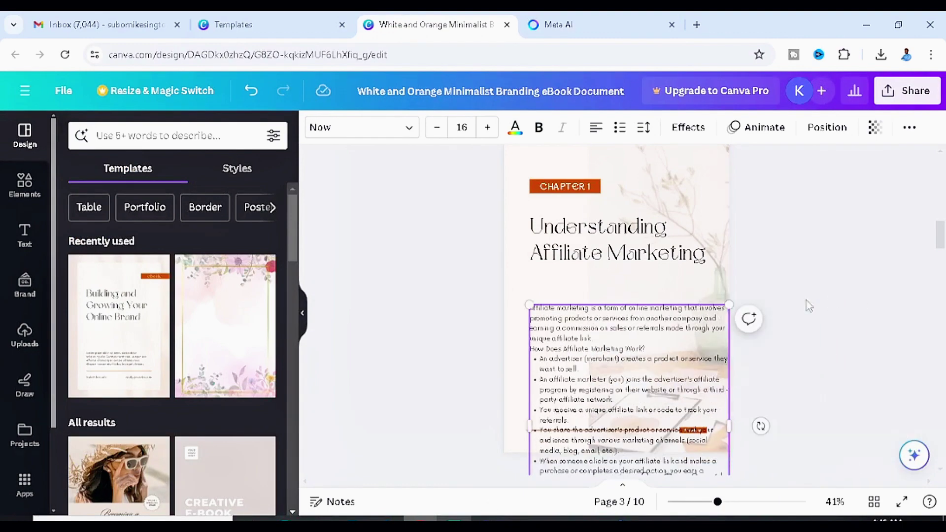
drag(674, 443, 667, 405)
scroll(667, 405, down, 1)
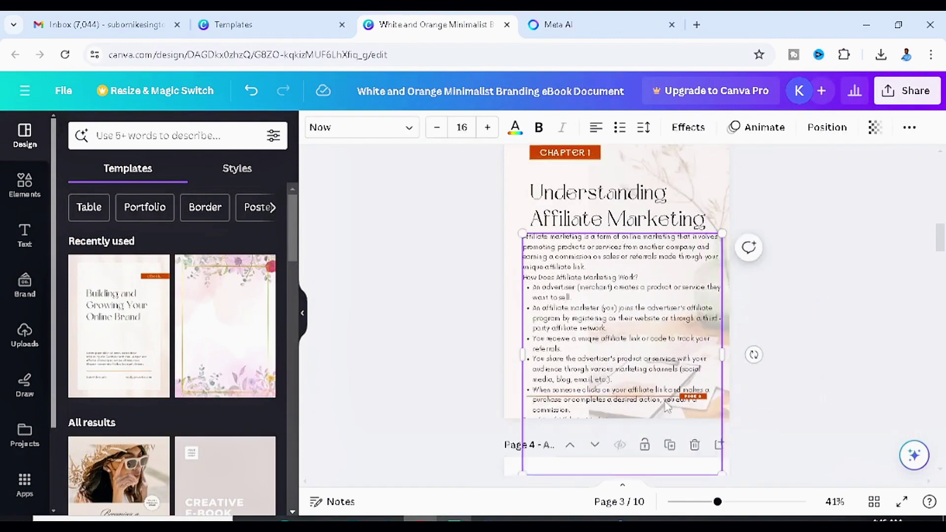
scroll(667, 405, down, 3)
drag(601, 253, 561, 267)
scroll(533, 277, up, 4)
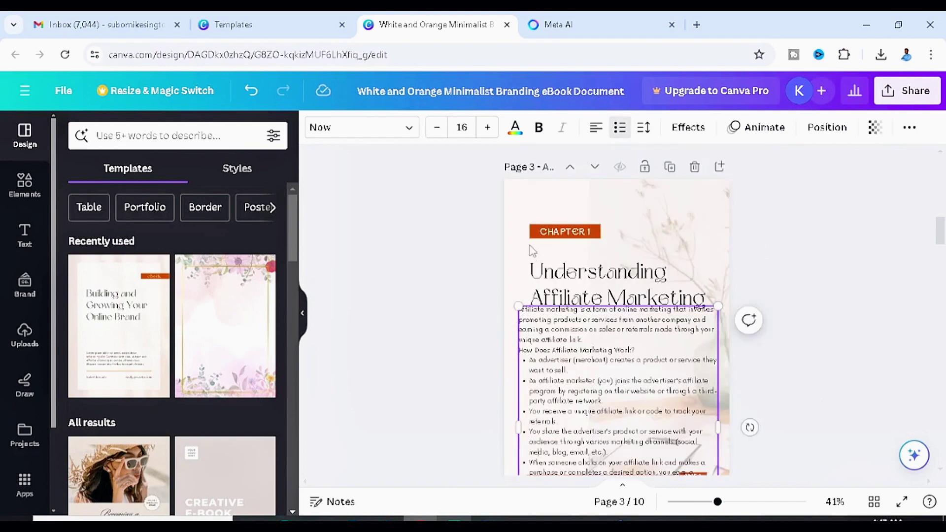
Step: Delete the two bullets "You share the advertiser's product…" and "When someone clicks on your affiliate link…" from the Chapter 1 text
scroll(531, 245, down, 2)
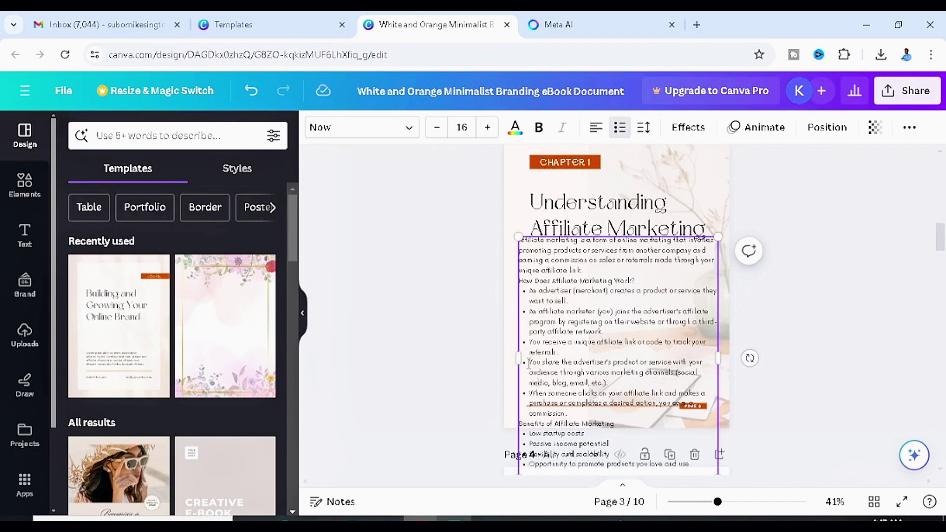
drag(635, 373, 705, 409)
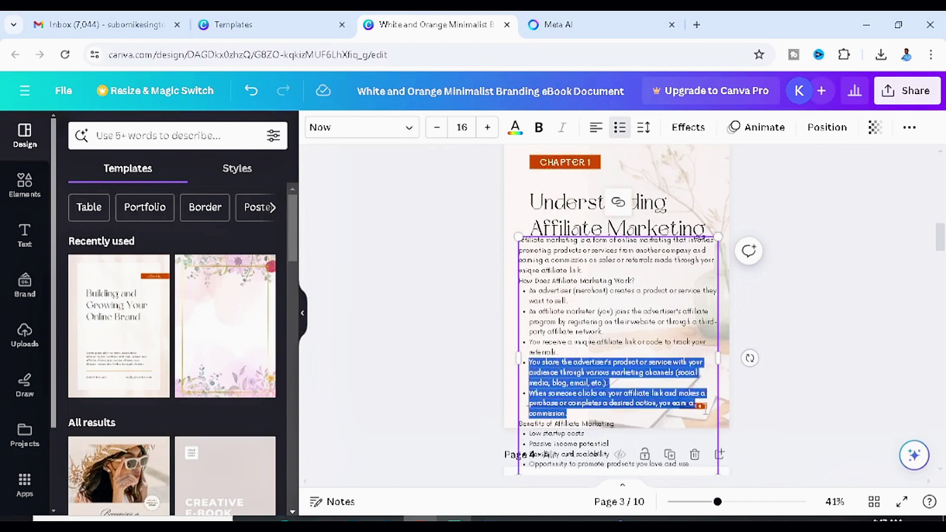
key(BackSpace)
key(BackSpace)
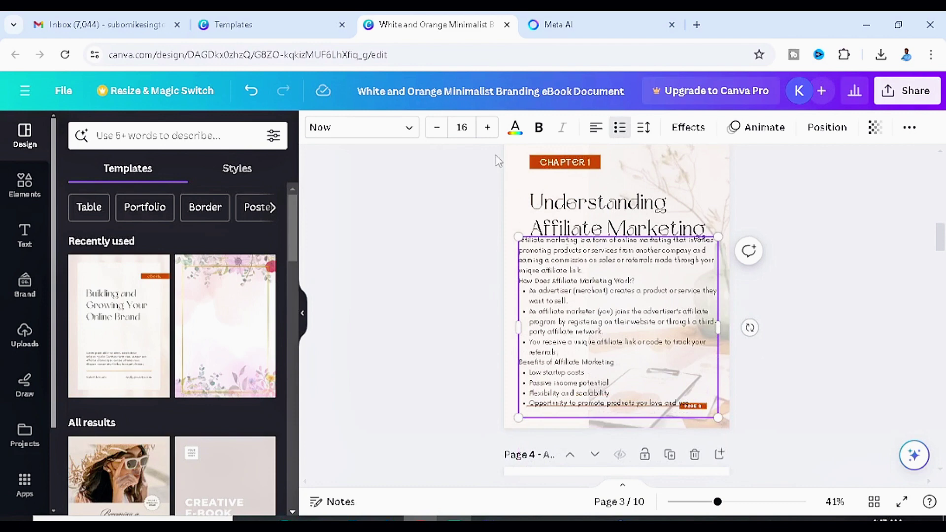
Step: Reduce the Chapter 1 body text to size 15, then scale its box down and position it between the heading and footer line
click(436, 129)
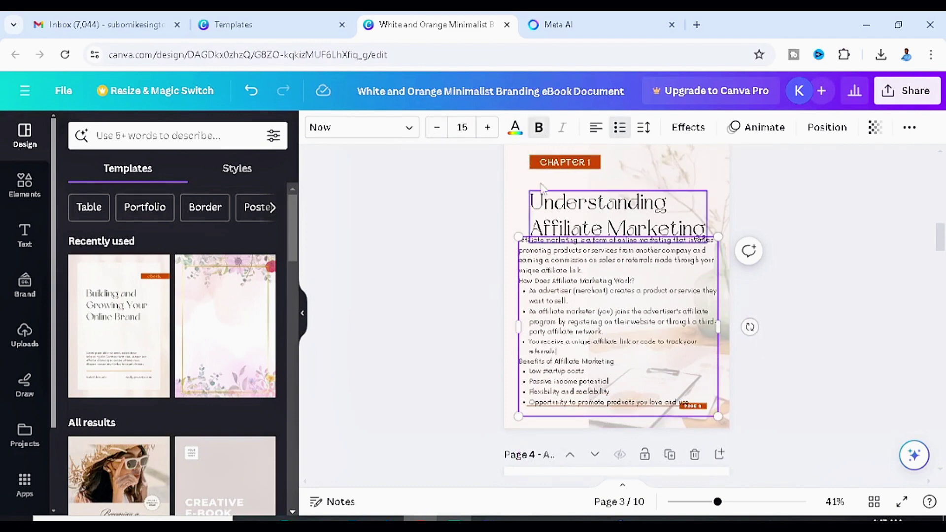
drag(518, 237, 538, 255)
drag(625, 331, 547, 320)
drag(666, 330, 725, 322)
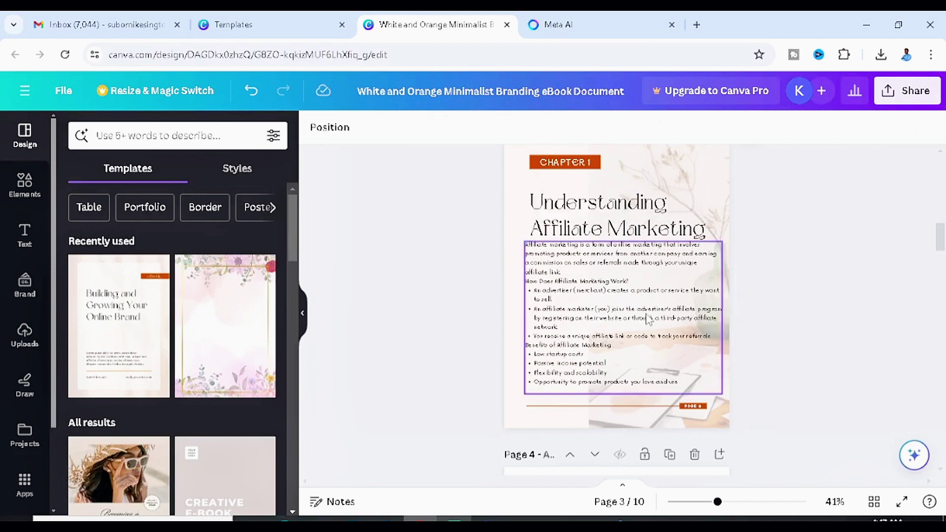
Step: Delete the two template pages between the Chapter 1 page and the "MODULE 2" page
scroll(640, 317, down, 5)
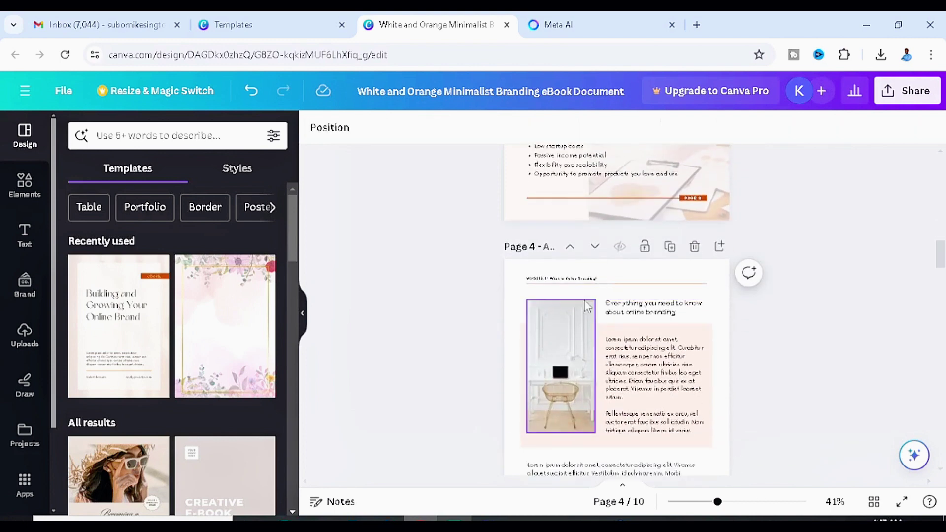
scroll(640, 335, down, 4)
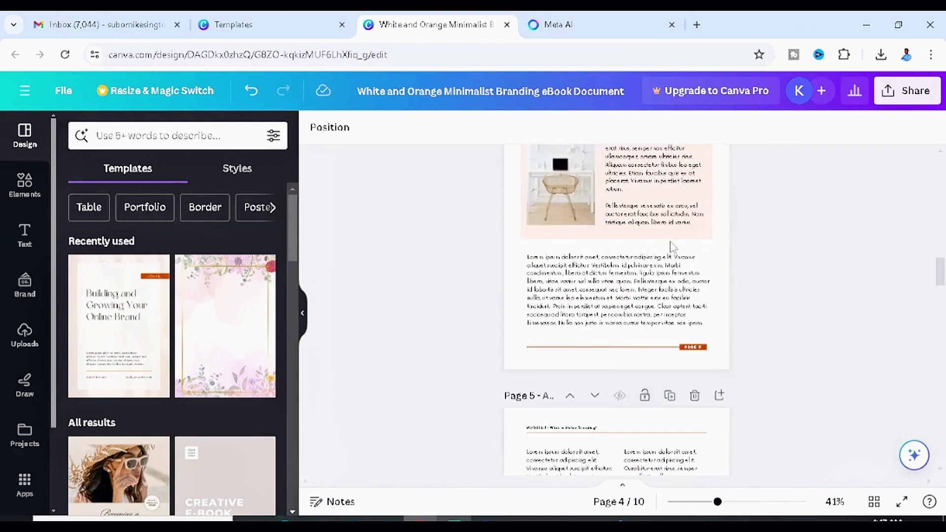
scroll(582, 379, down, 4)
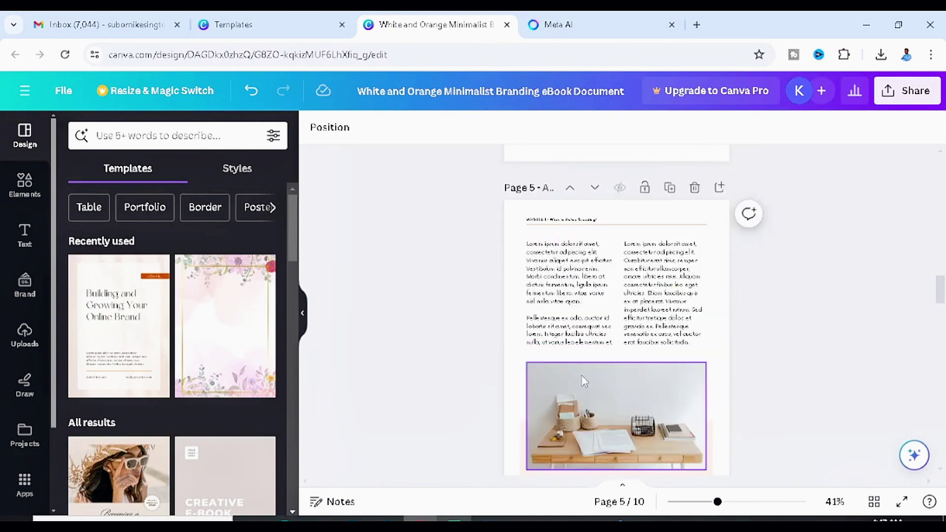
scroll(585, 381, down, 6)
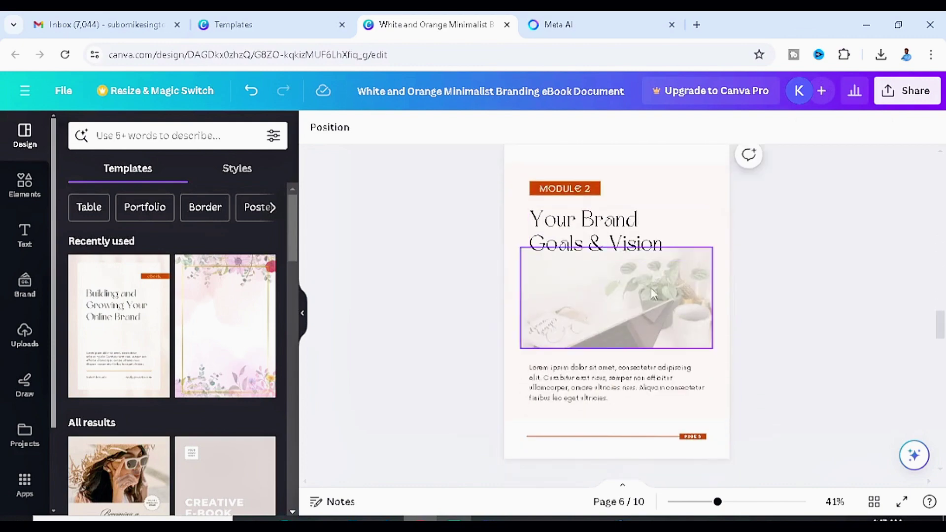
scroll(654, 294, up, 10)
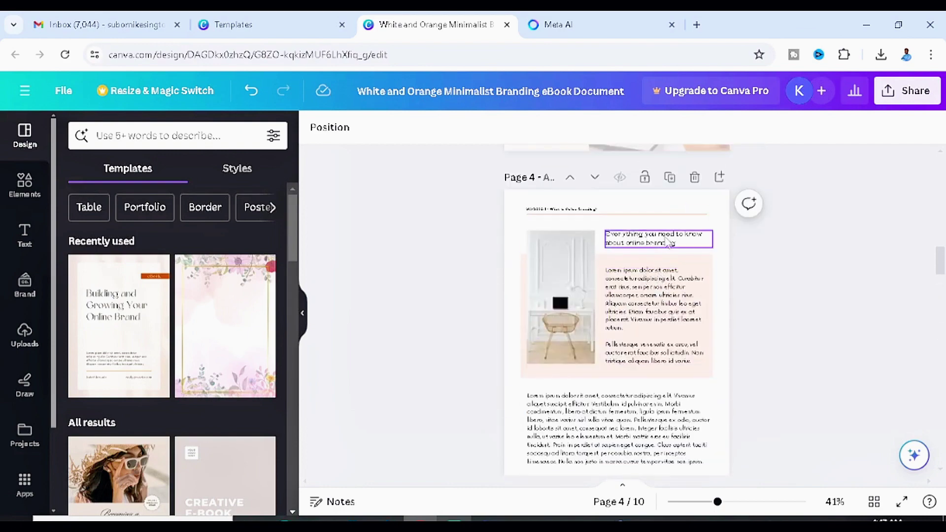
scroll(669, 242, up, 5)
scroll(690, 315, down, 3)
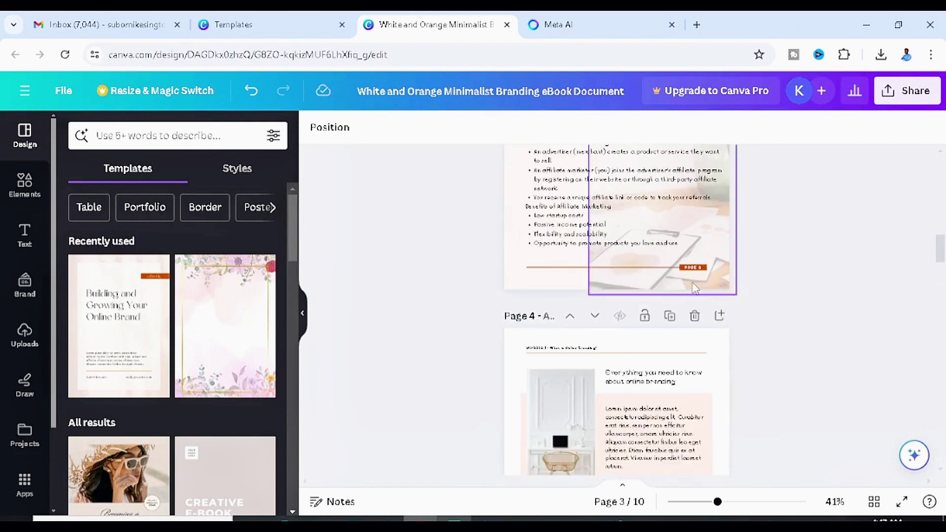
click(695, 321)
click(696, 320)
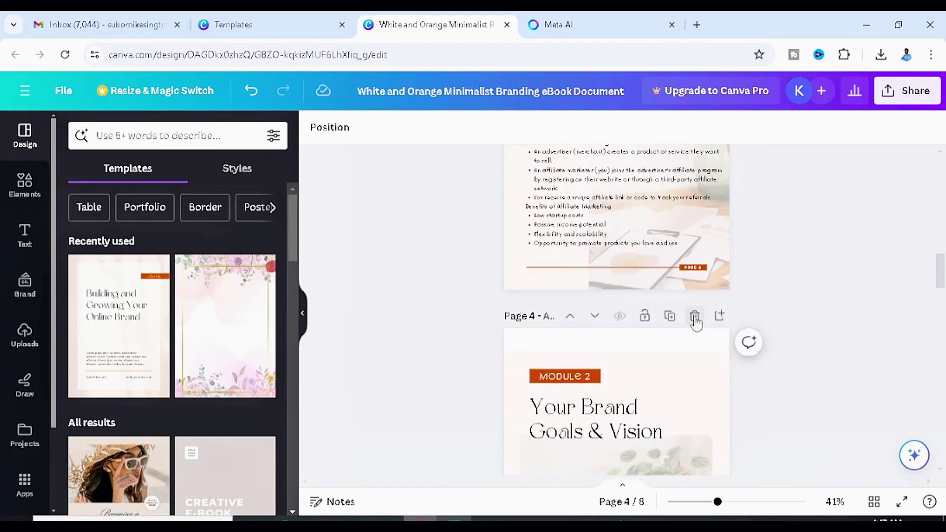
Step: Duplicate the Chapter 1 page
scroll(631, 345, down, 3)
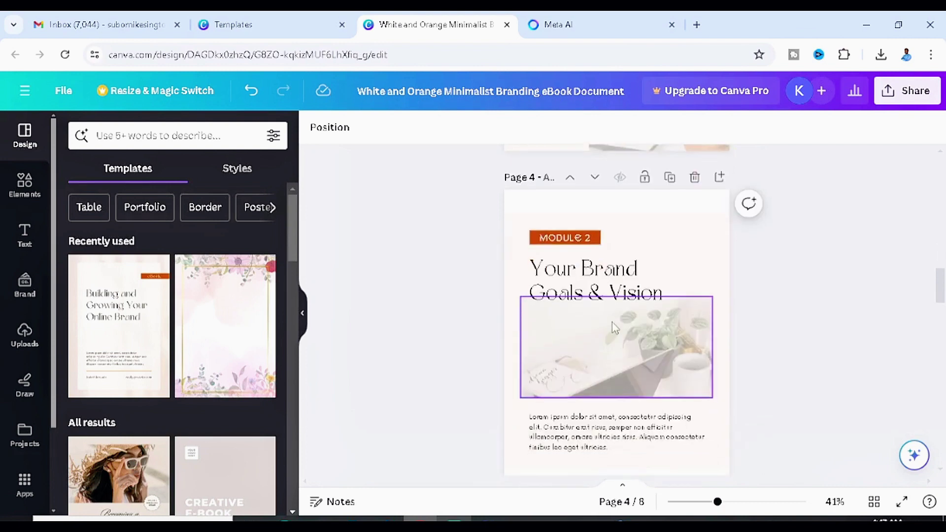
scroll(547, 325, up, 10)
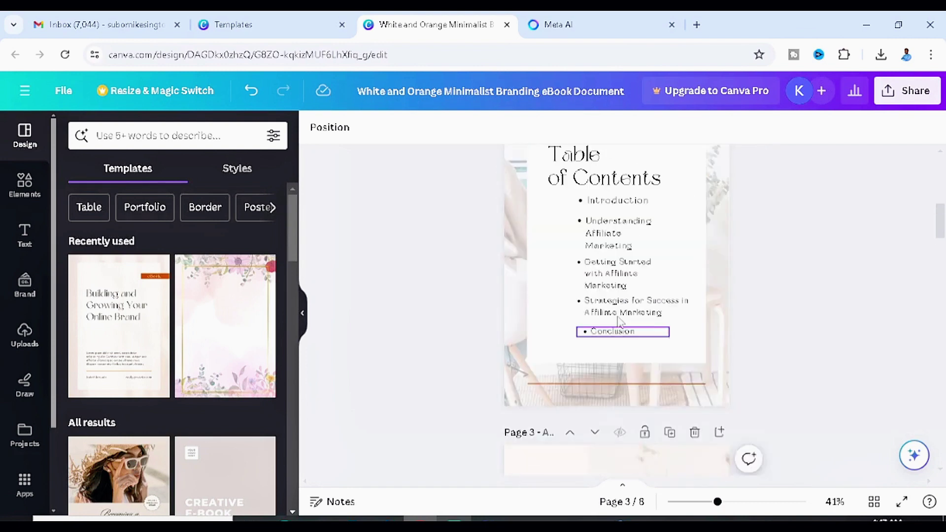
scroll(655, 275, down, 4)
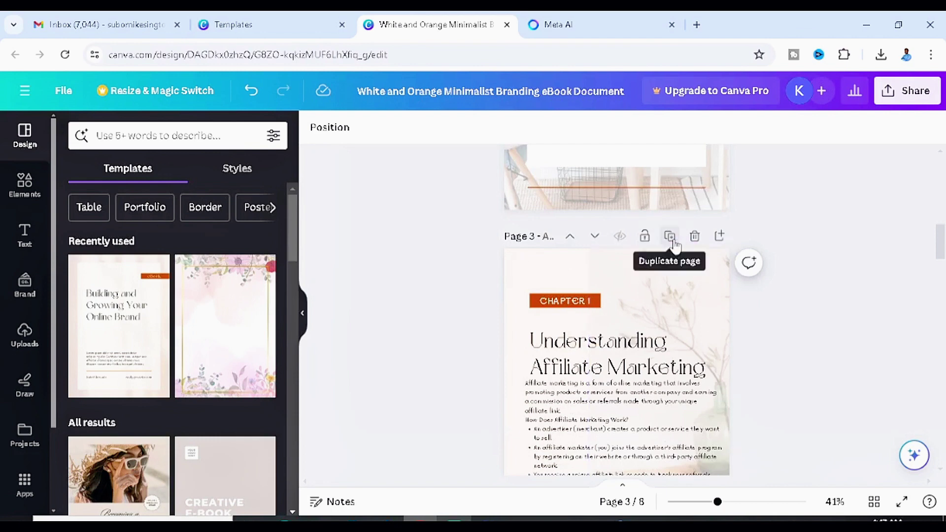
click(672, 239)
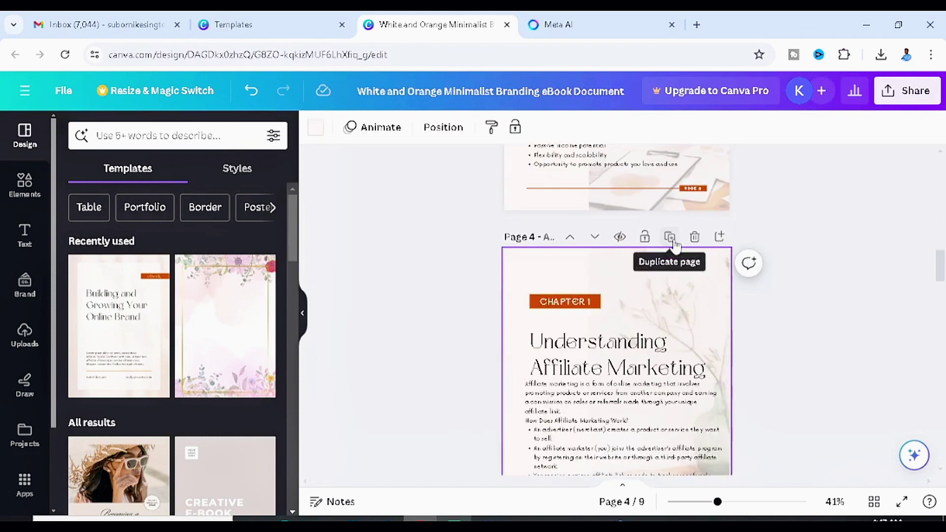
Step: Change the badge on the duplicated page 4 to "CHAPTER 2"
scroll(622, 323, down, 2)
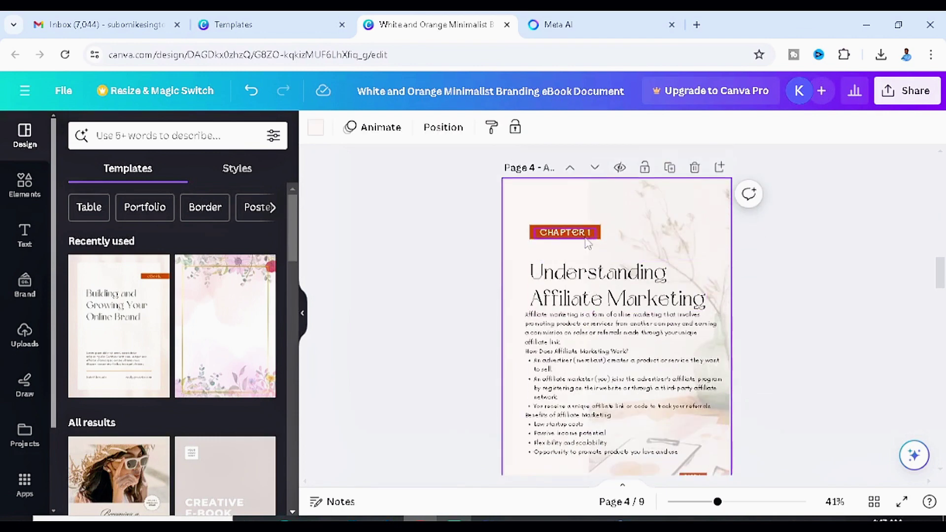
scroll(591, 250, up, 8)
scroll(590, 250, down, 5)
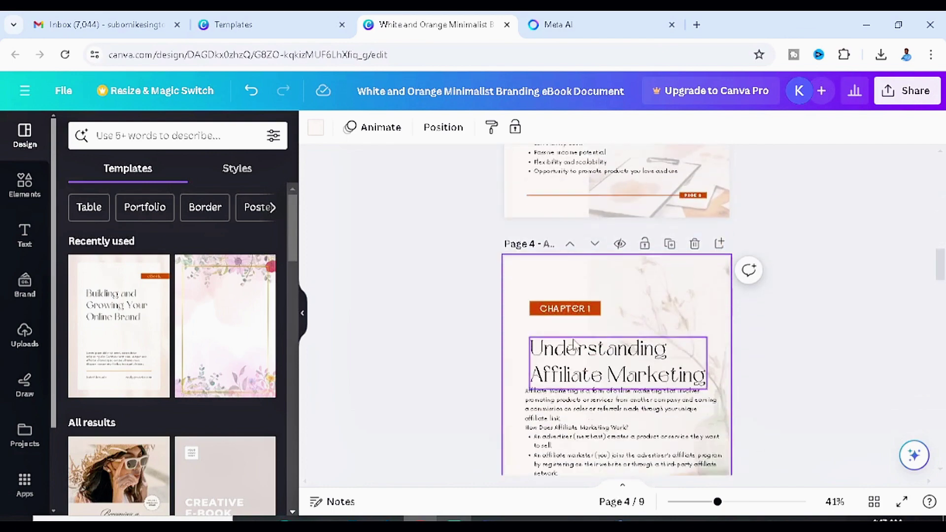
click(586, 302)
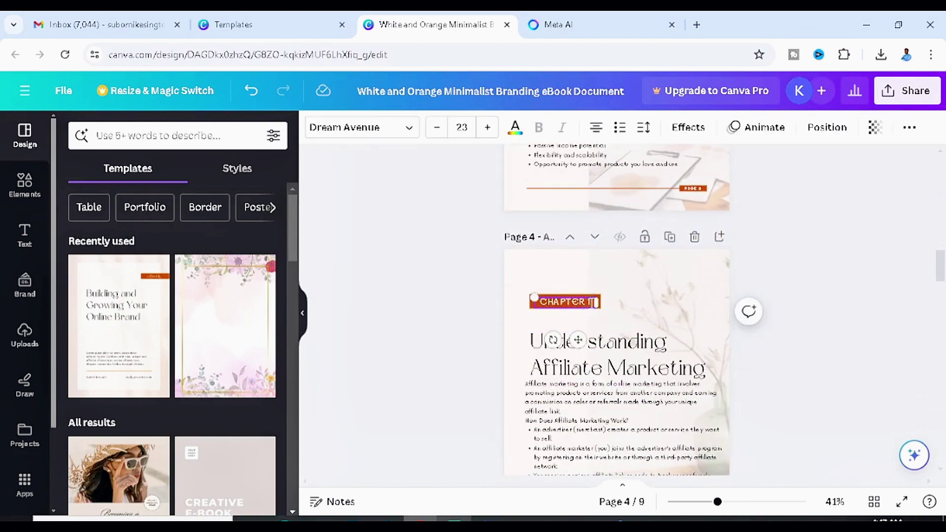
Step: Replace the page 4 heading with "Getting Started with Affiliate Marketing" from Meta AI, widening its box to two lines and raising it below the badge
click(583, 19)
scroll(325, 166, down, 3)
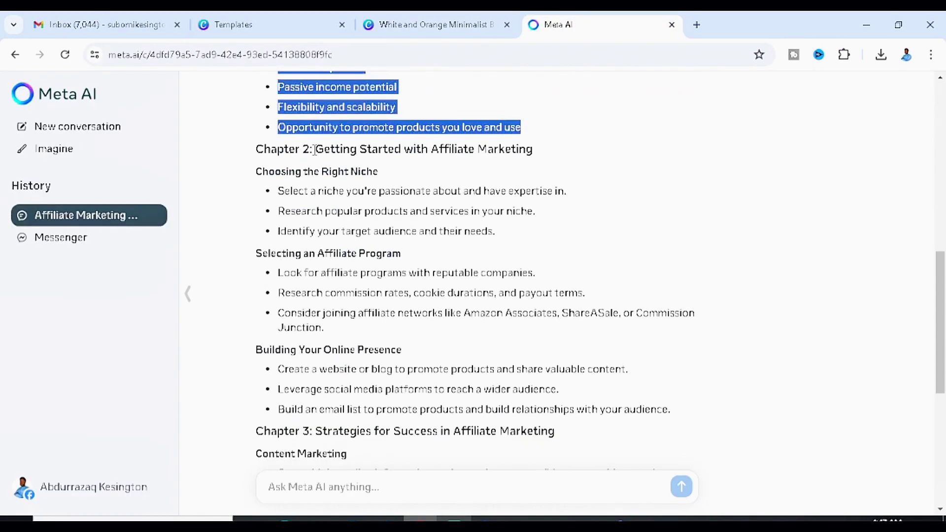
drag(315, 150, 542, 161)
key(ctrl+c)
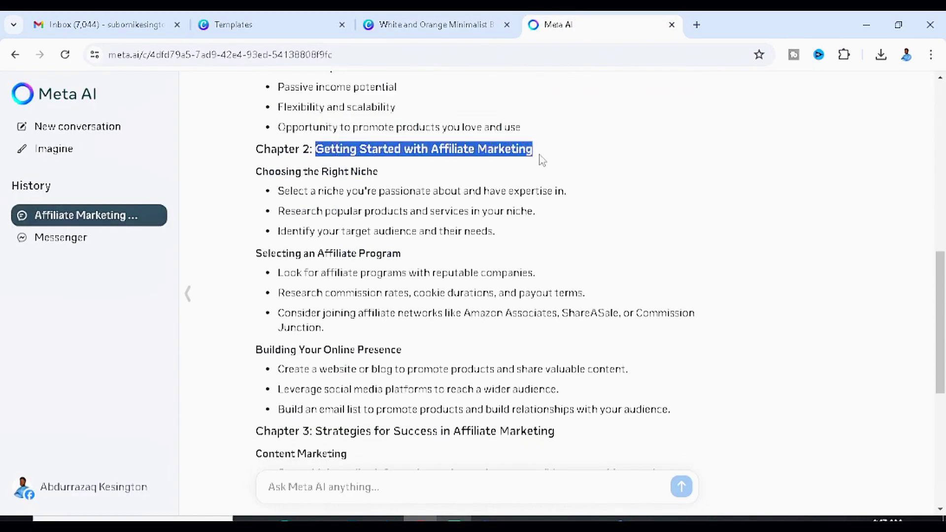
click(388, 20)
click(621, 345)
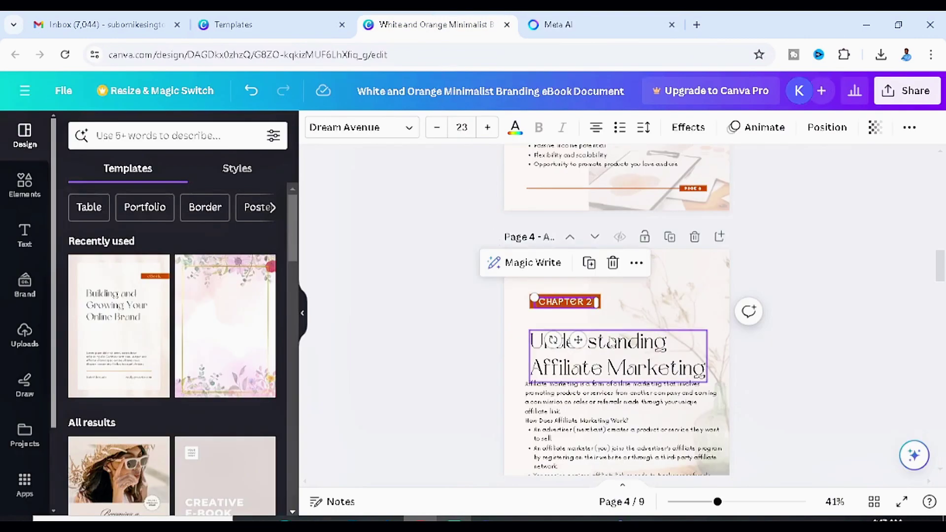
double_click(623, 344)
key(ctrl+v)
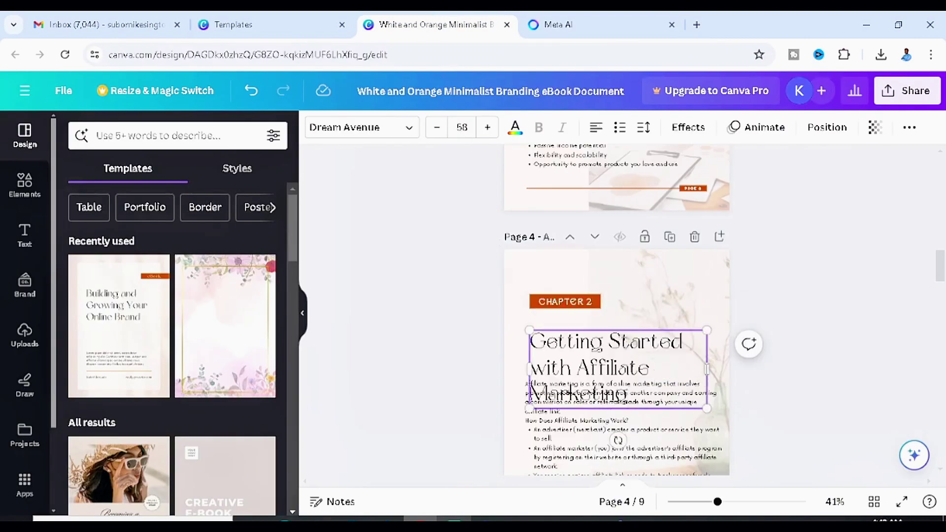
drag(708, 369, 759, 356)
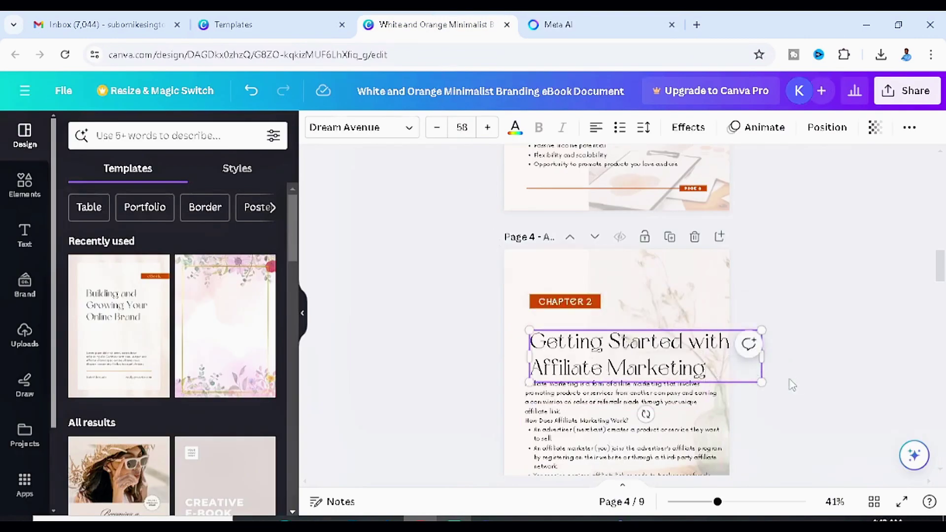
drag(664, 356, 657, 343)
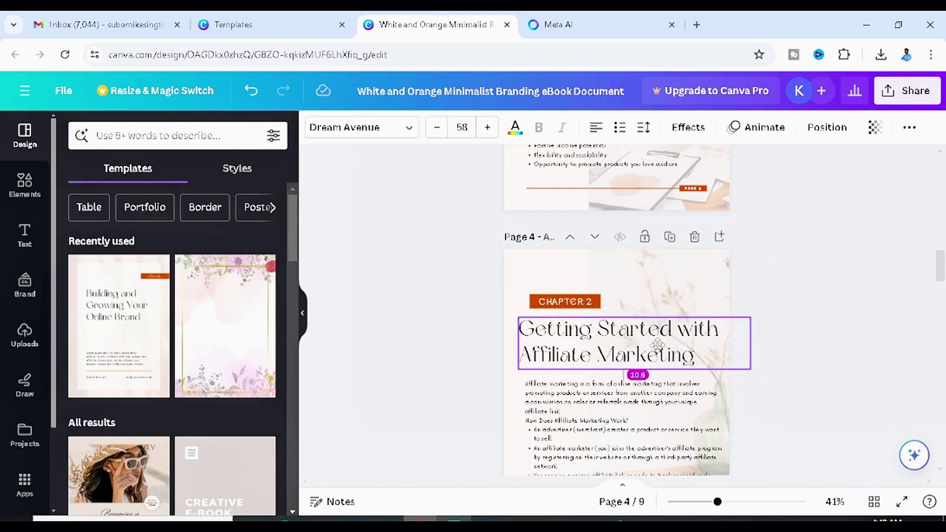
Step: Replace the page 4 body text with Meta AI's Chapter 2 content, from "Choosing the Right Niche" through the "Building Your Online Presence" bullets
click(595, 412)
scroll(595, 412, down, 3)
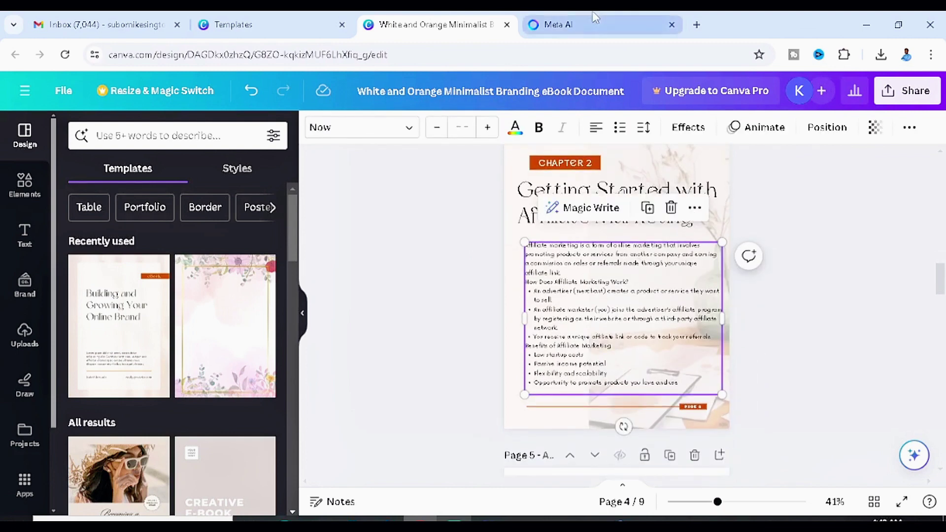
click(556, 24)
drag(257, 170, 669, 409)
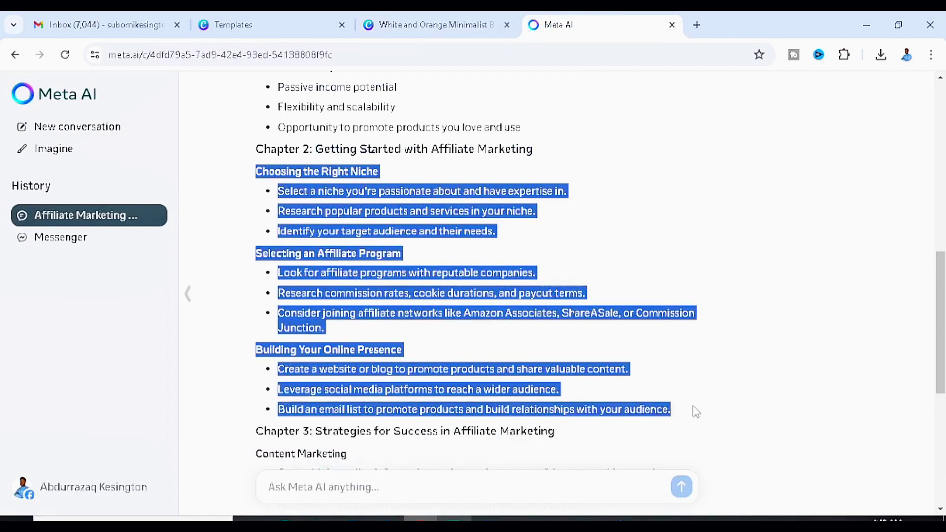
click(471, 22)
click(577, 300)
triple_click(576, 297)
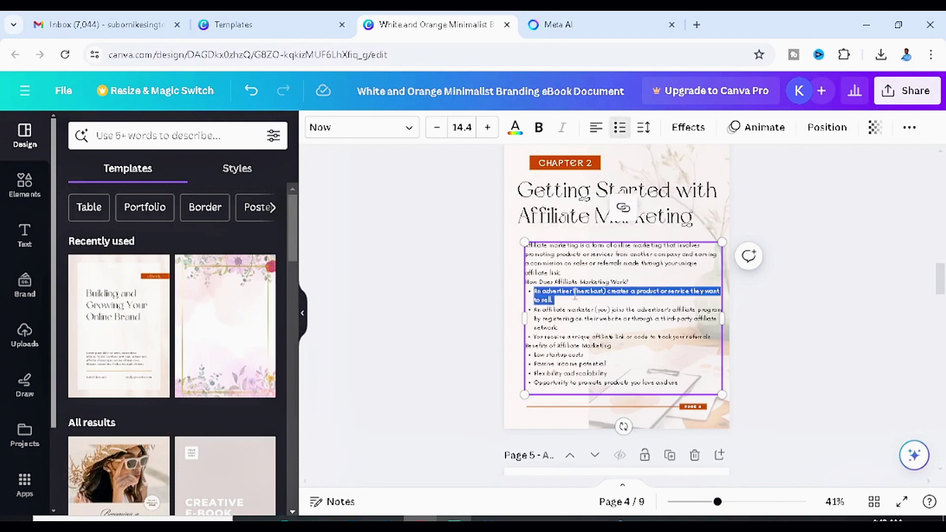
key(ctrl+a)
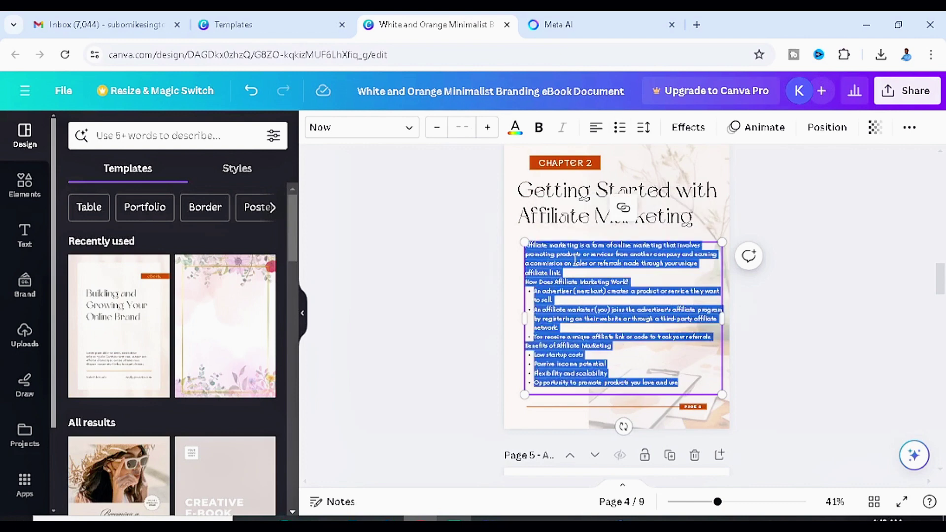
text(Choosing the Right Niche Select a niche you're passionate about and have expertise in. Research popular products and niches in your niche. Identify your target audience and their needs. Selecting an Affiliate Program Look for affiliate programs with reputable companies. Research commission rates, cookie durations, and payout terms. Consider joining affiliate networks like Amazon Associates, ShareASale, or Commission Junction. Building Your Online Presence Create a website or blog to promote products and share valuable content. Leverage social media platforms to reach a wider audience. Build an email list to promote products and build relationships with your audience.)
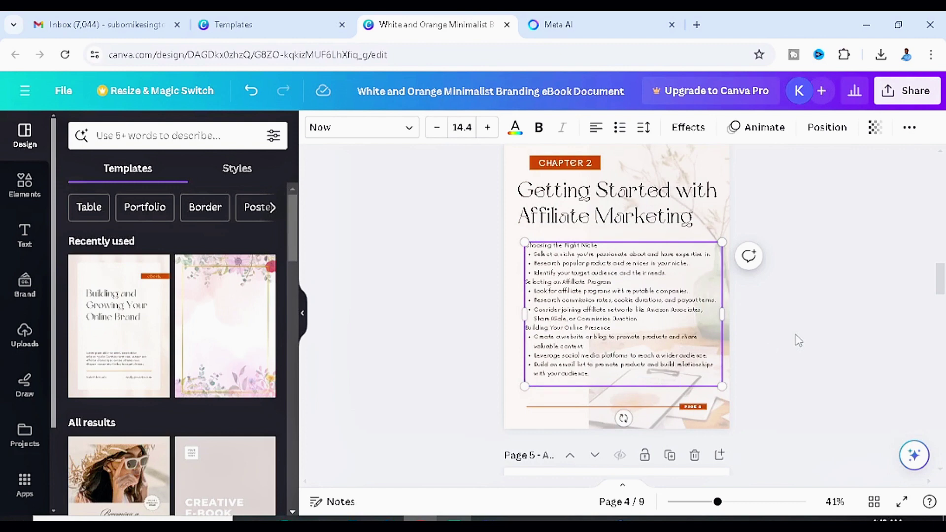
drag(640, 274, 612, 283)
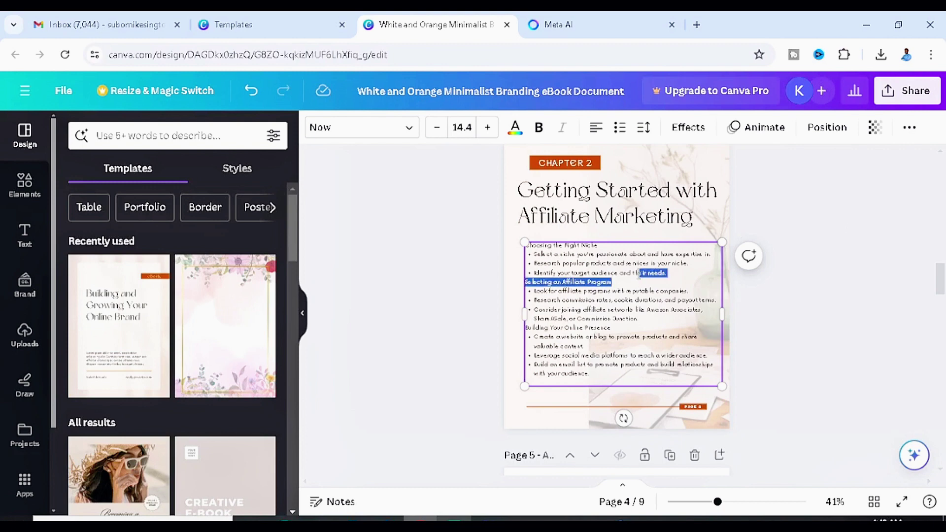
click(665, 306)
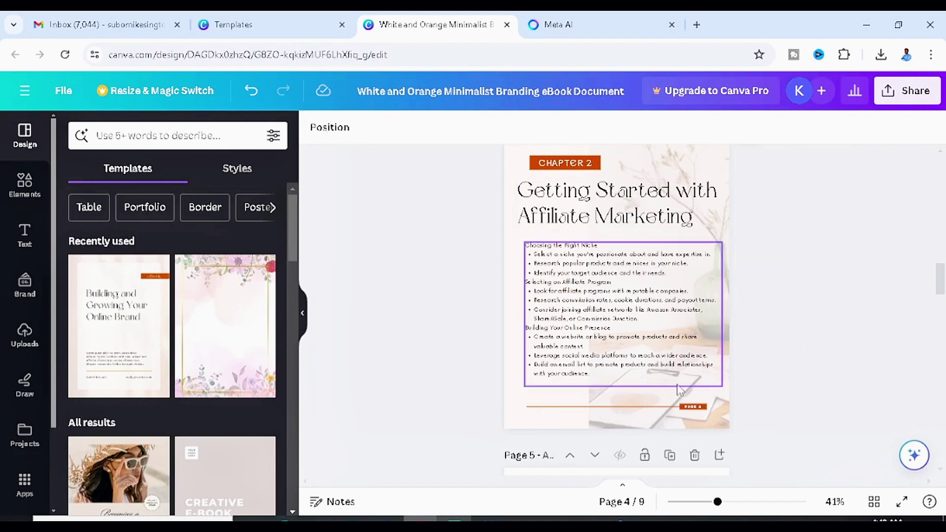
Step: Duplicate the Chapter 2 page and delete the "MODULE 2" template page that follows the copy
scroll(625, 289, down, 5)
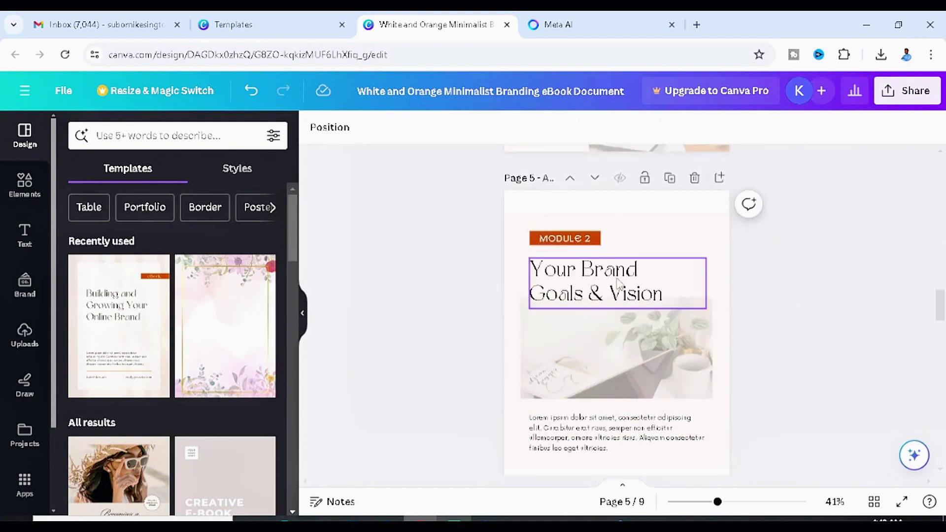
scroll(621, 306, down, 3)
scroll(631, 295, up, 3)
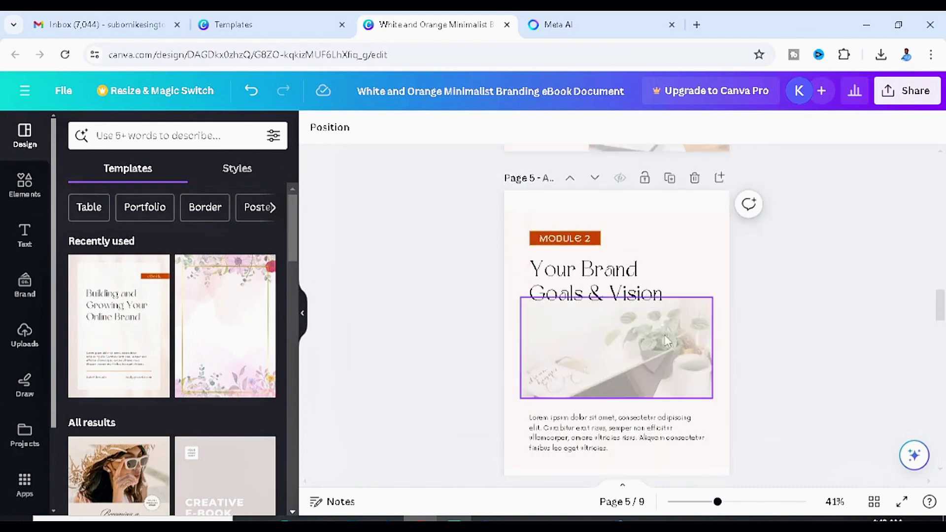
scroll(641, 256, up, 4)
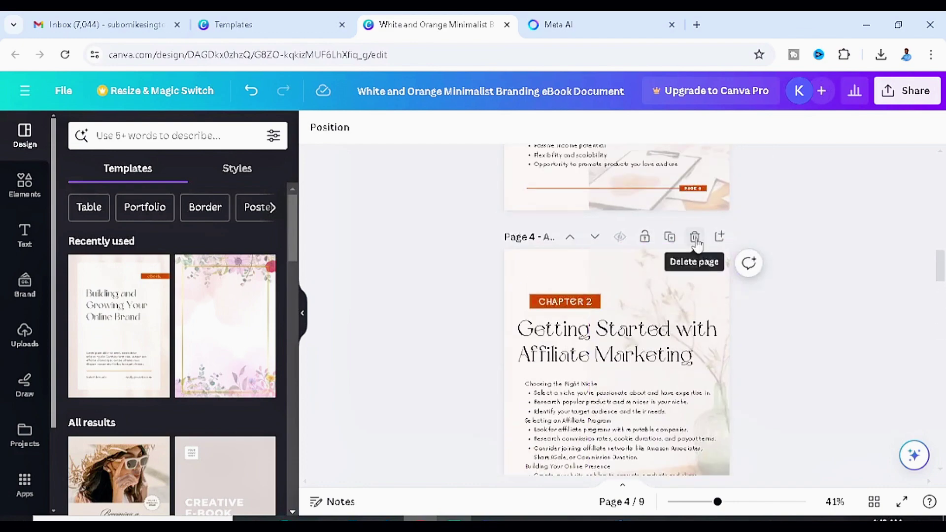
click(669, 237)
scroll(690, 271, down, 2)
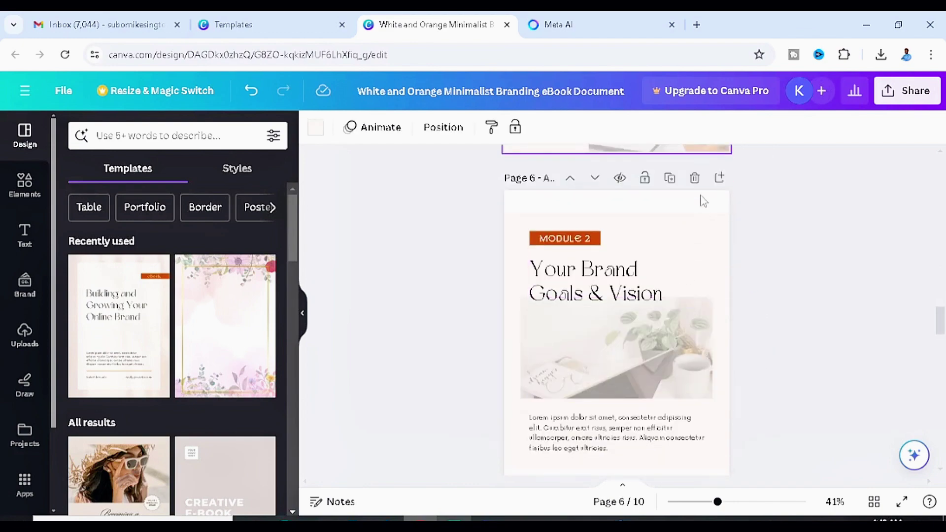
click(697, 178)
Step: Change the badge on the duplicated page 5 to "CHAPTER 3"
scroll(641, 300, up, 5)
scroll(641, 300, up, 3)
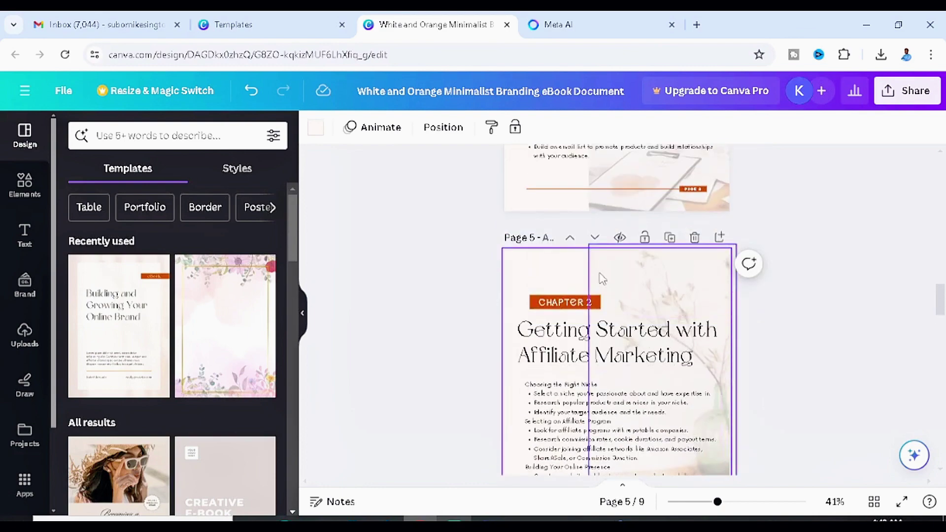
click(590, 302)
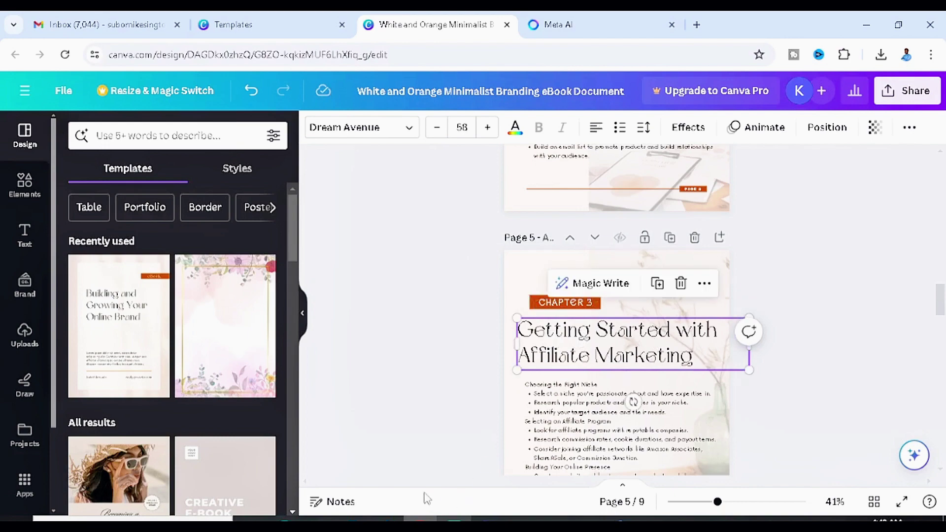
Step: Replace the page 5 heading with "Strategies for Success in Affiliate Marketing" copied from Meta AI
click(558, 25)
scroll(338, 220, down, 5)
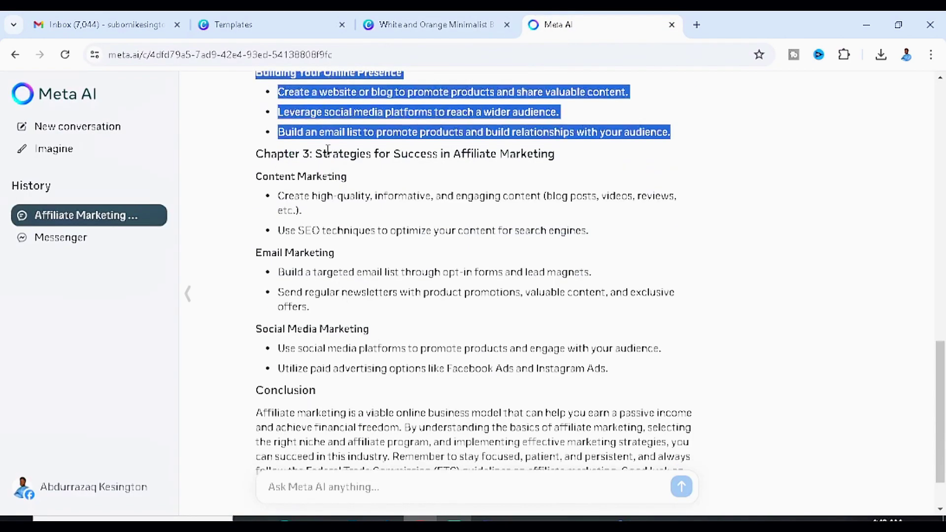
drag(316, 154, 567, 161)
key(ctrl+c)
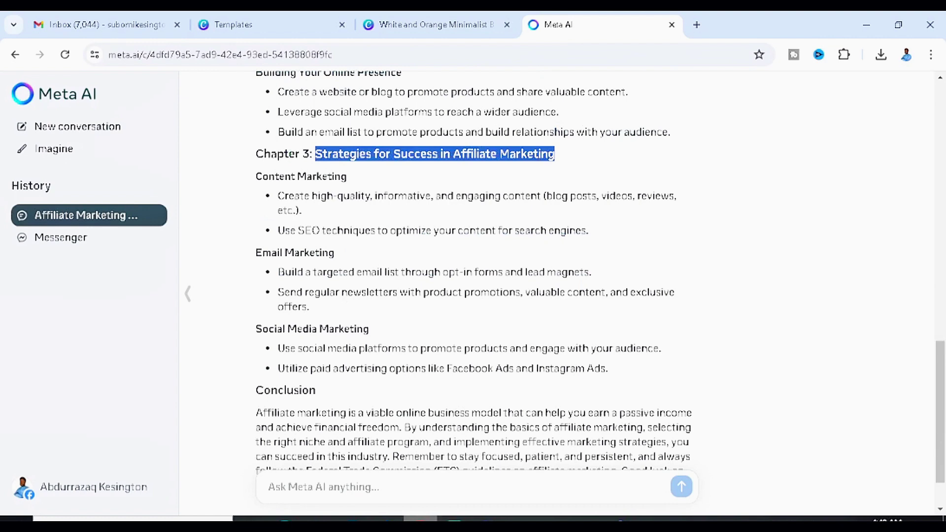
click(434, 24)
triple_click(571, 341)
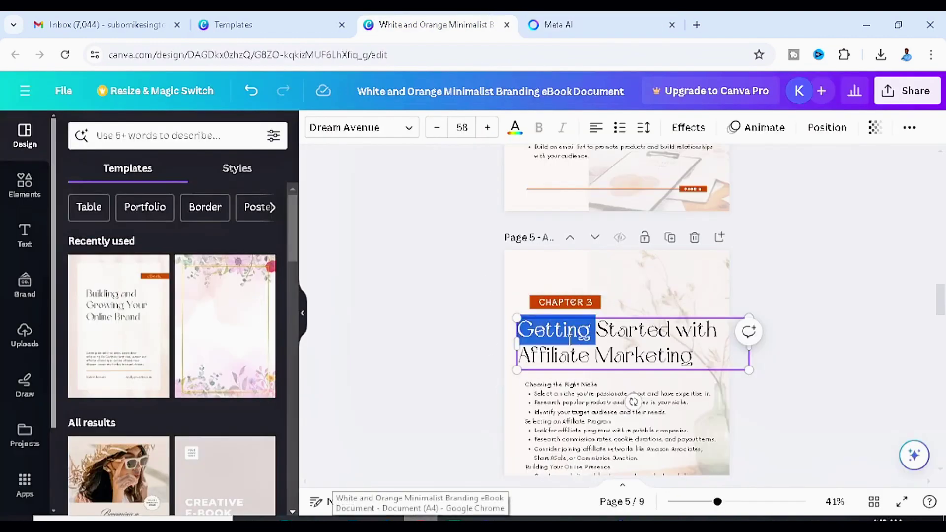
key(ctrl+v)
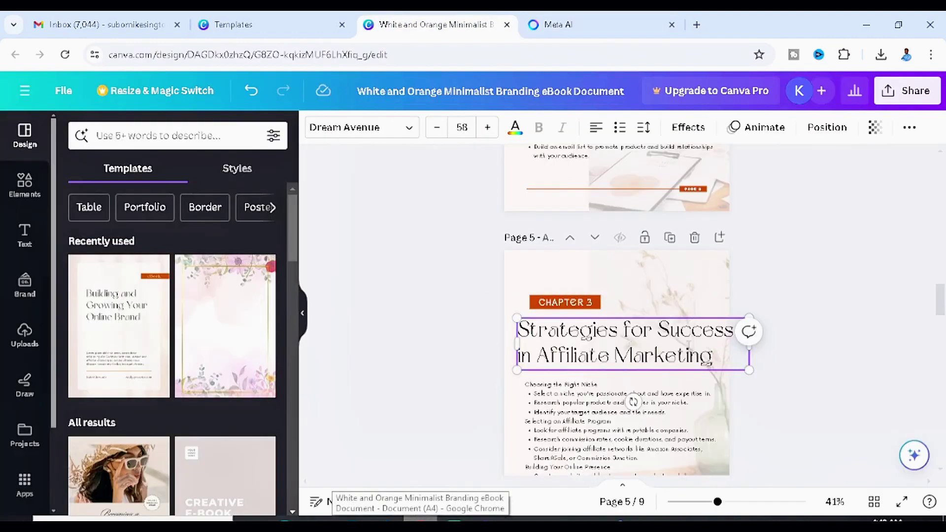
Step: Replace the page 5 body text with Meta AI's Chapter 3 content, covering Content Marketing, Email Marketing and Social Media Marketing
click(593, 449)
scroll(593, 312, down, 3)
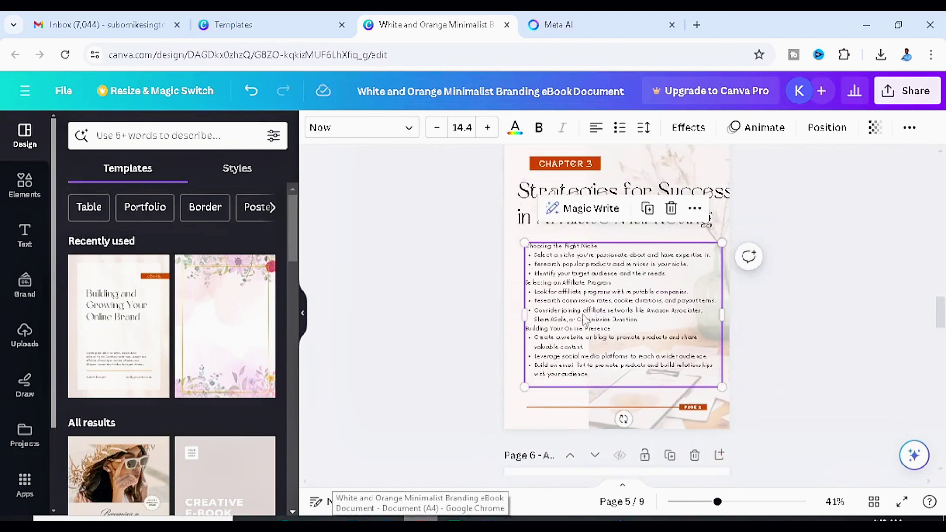
click(560, 24)
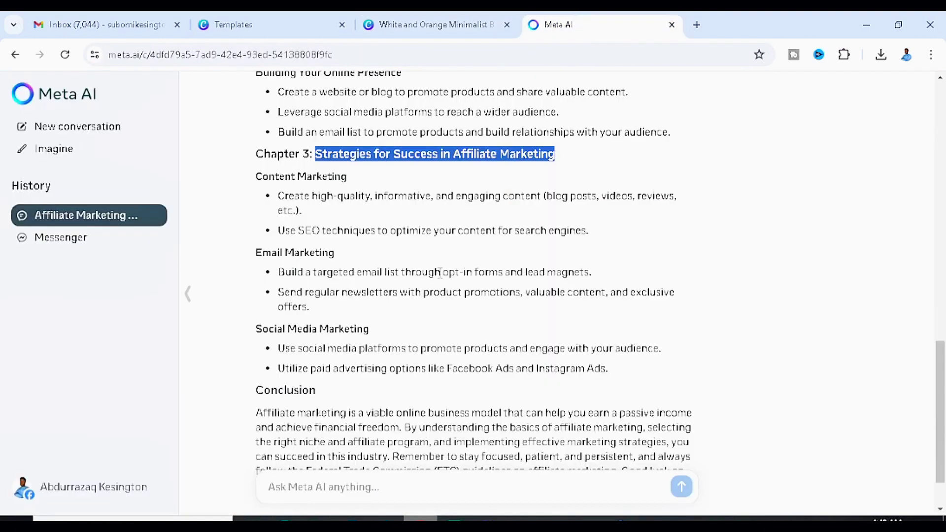
drag(256, 171, 626, 372)
key(ctrl+c)
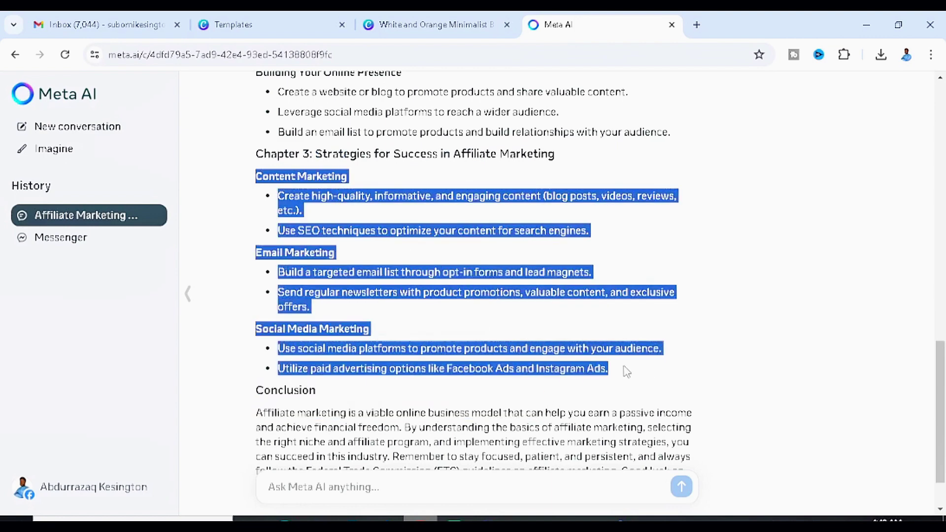
click(428, 25)
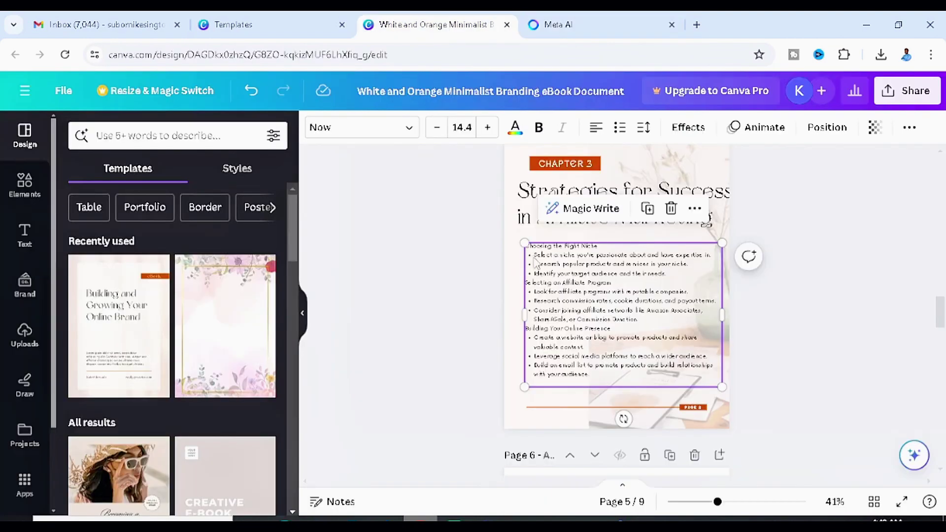
double_click(597, 265)
key(ctrl+a)
key(ctrl+v)
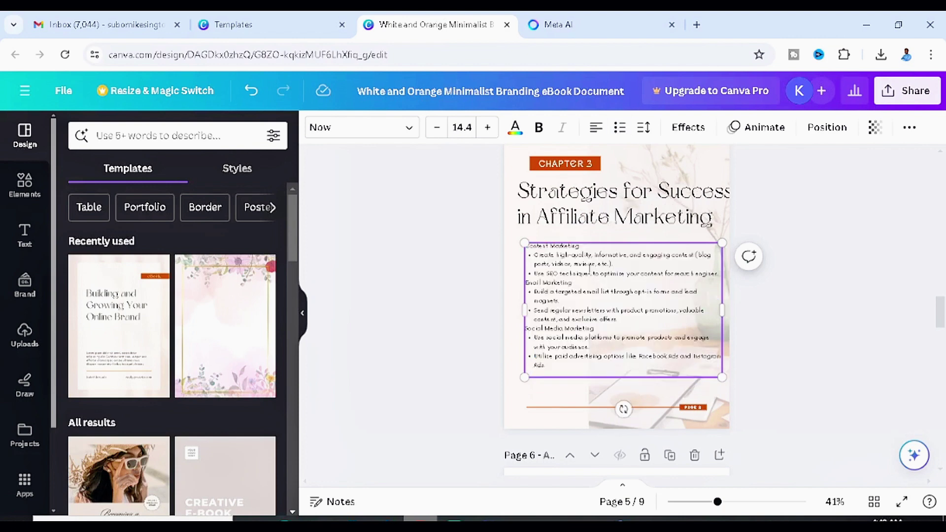
click(794, 354)
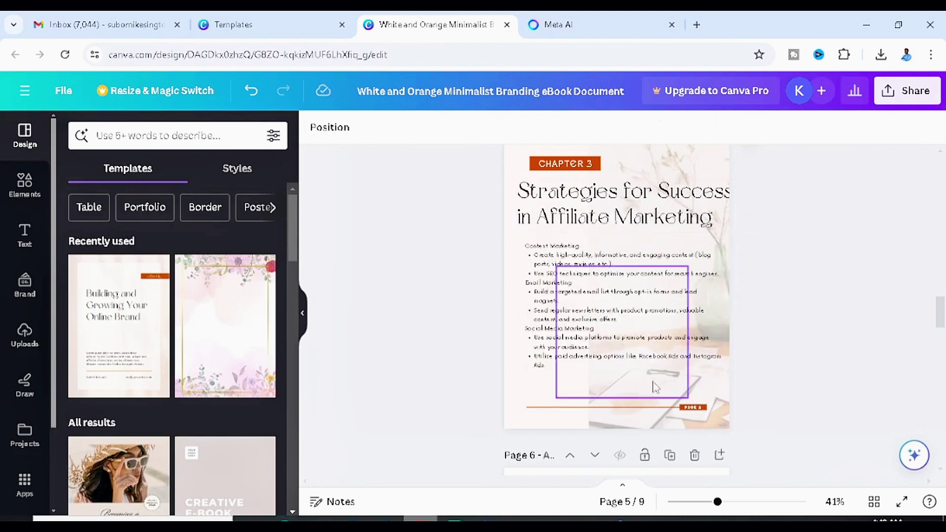
Step: Delete the three template pages between the Chapter 3 page and the "Conclusion and Next Steps" page
scroll(651, 380, down, 4)
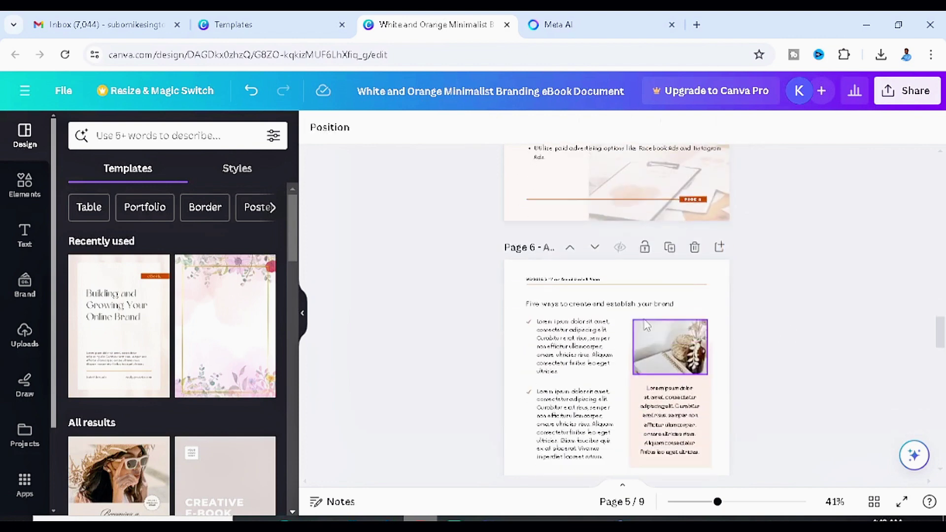
click(695, 248)
click(695, 248)
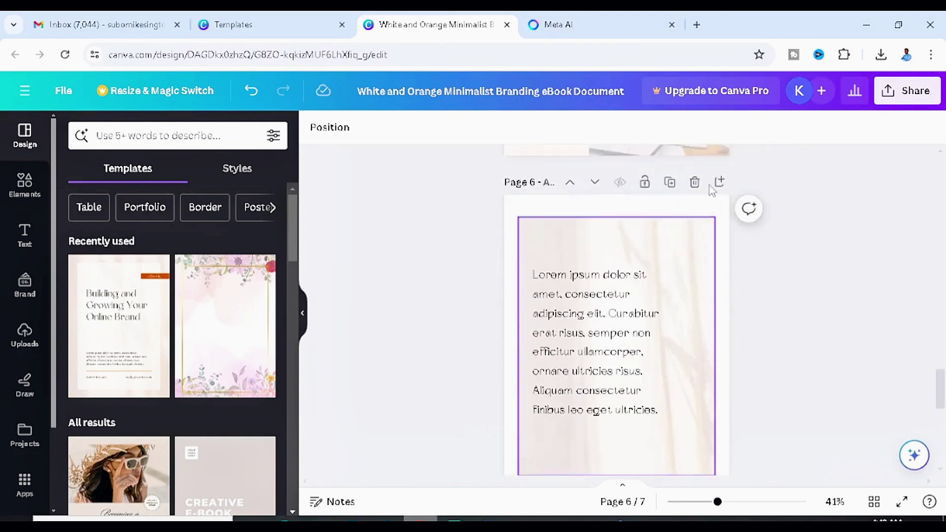
click(695, 248)
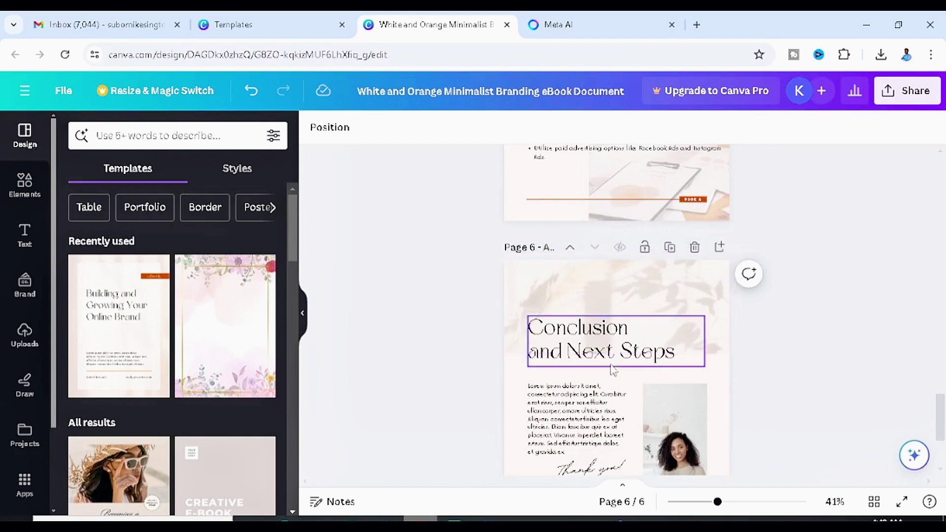
Step: Shorten the page 6 heading to "Conclusion" by removing "and Next Steps"
double_click(593, 354)
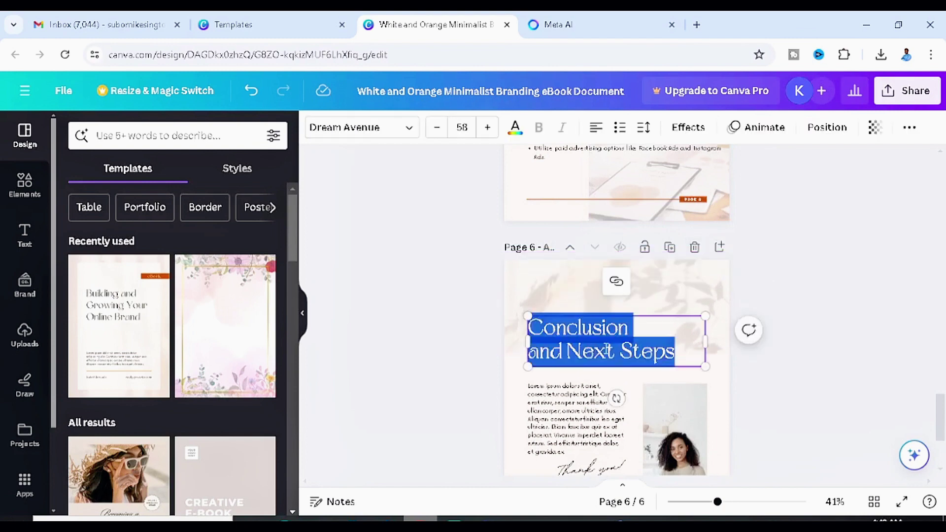
drag(681, 351, 528, 351)
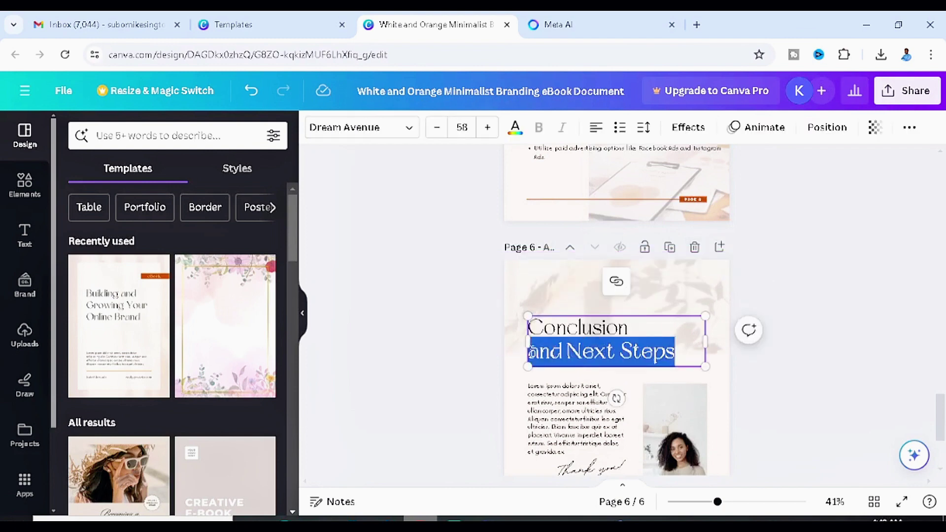
key(BackSpace)
click(783, 370)
scroll(586, 376, down, 2)
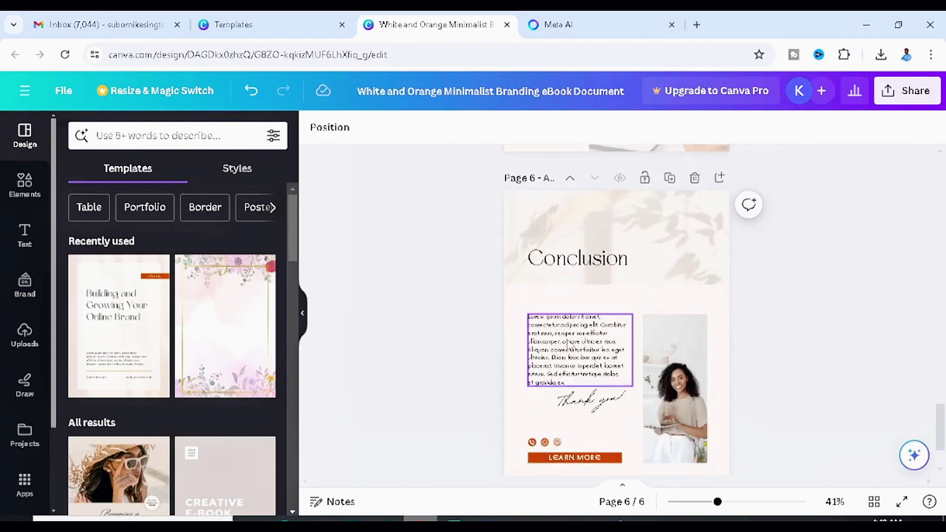
Step: Replace the Conclusion page's placeholder paragraph with Meta AI's conclusion text and move the text box up beneath the heading
click(669, 369)
click(581, 343)
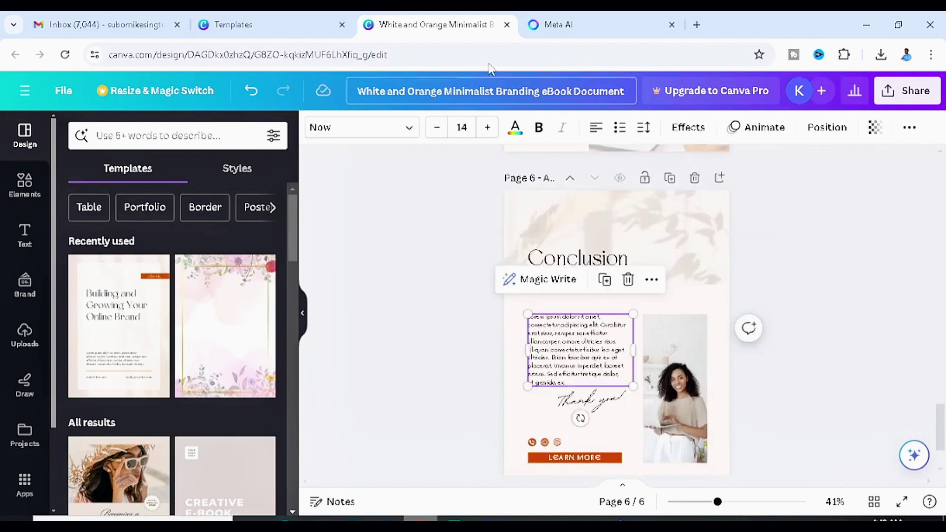
click(556, 22)
scroll(273, 343, down, 1)
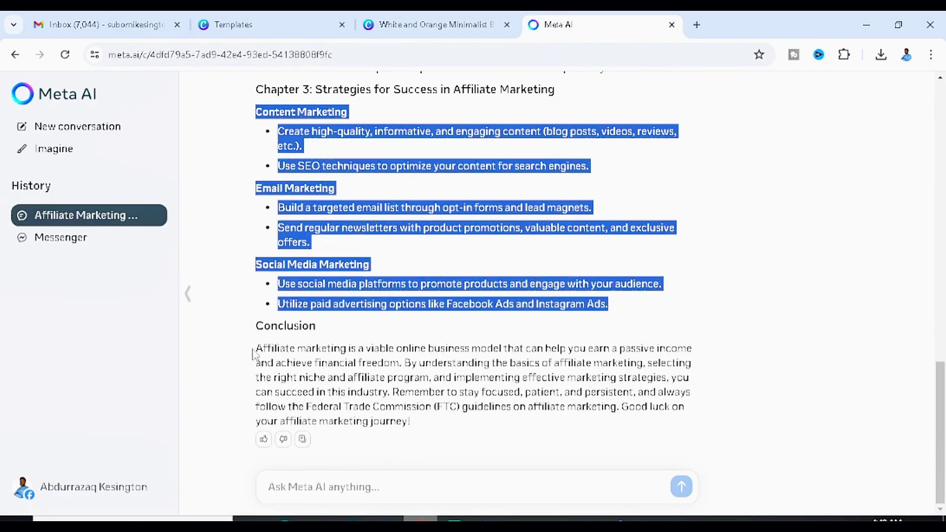
drag(254, 351, 623, 435)
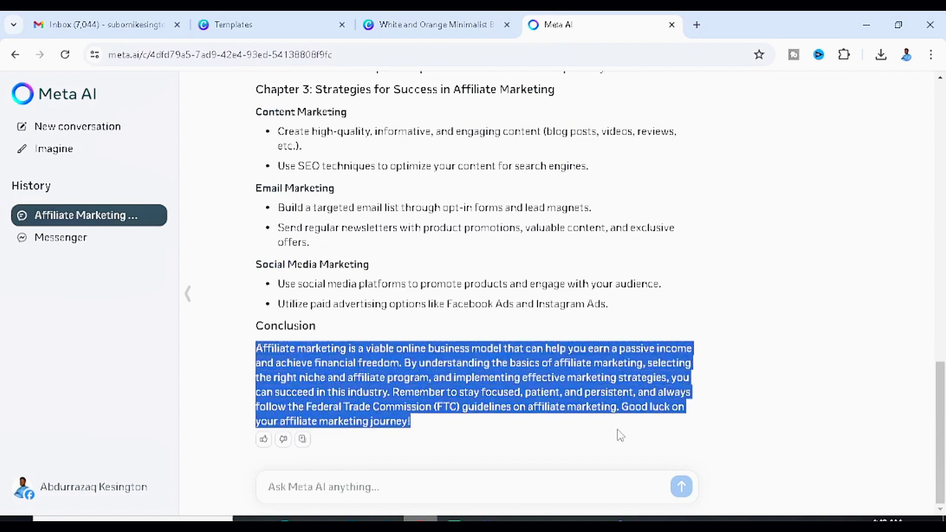
click(433, 24)
double_click(569, 347)
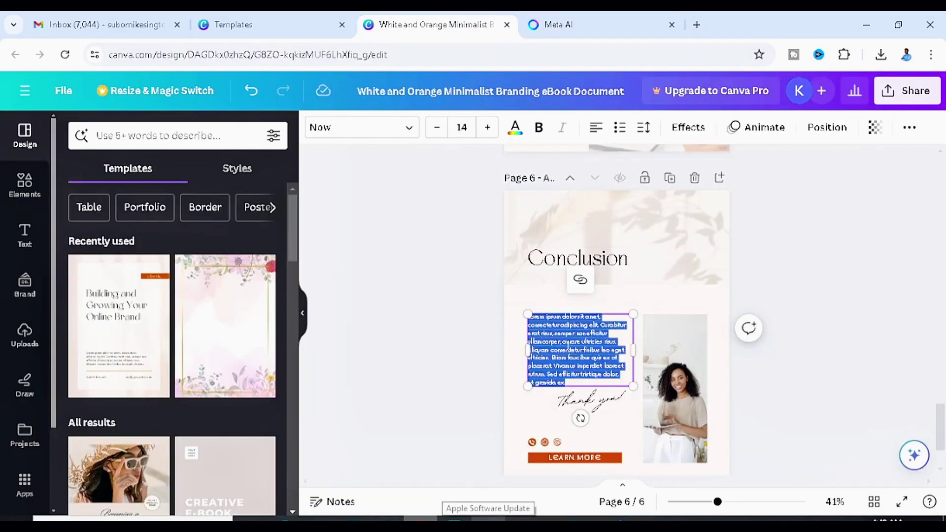
text(Affiliate marketing is a viable online business model that can help you earn a passive income and achieve financial freedom. By understanding the basics of affiliate marketing, selecting the right niche and affiliate program, and implementing effective marketing strategies, you can succeed in the industry. Remember to stay focused, patient, and persistent, and always follow the Federal Trade Commission (FTC) guidelines on affiliate marketing. Good luck on your affiliate marketing journey!)
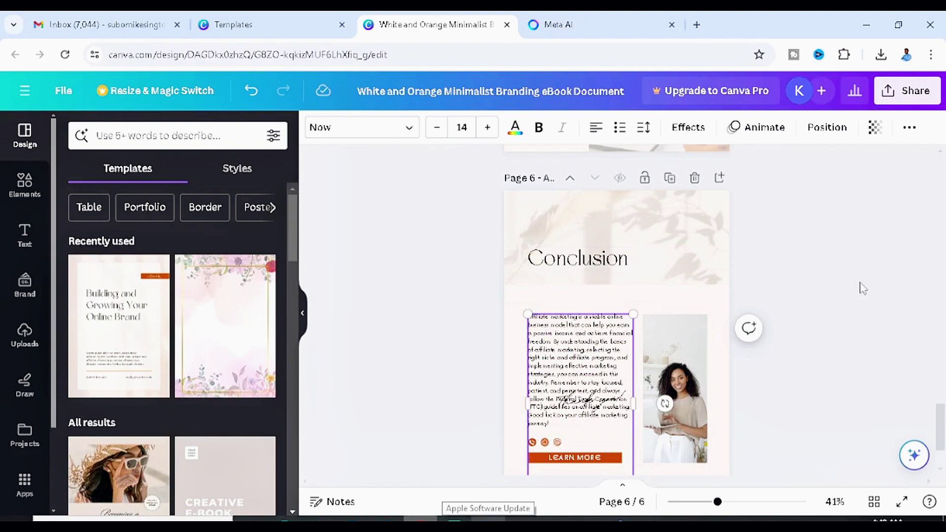
drag(633, 406, 633, 377)
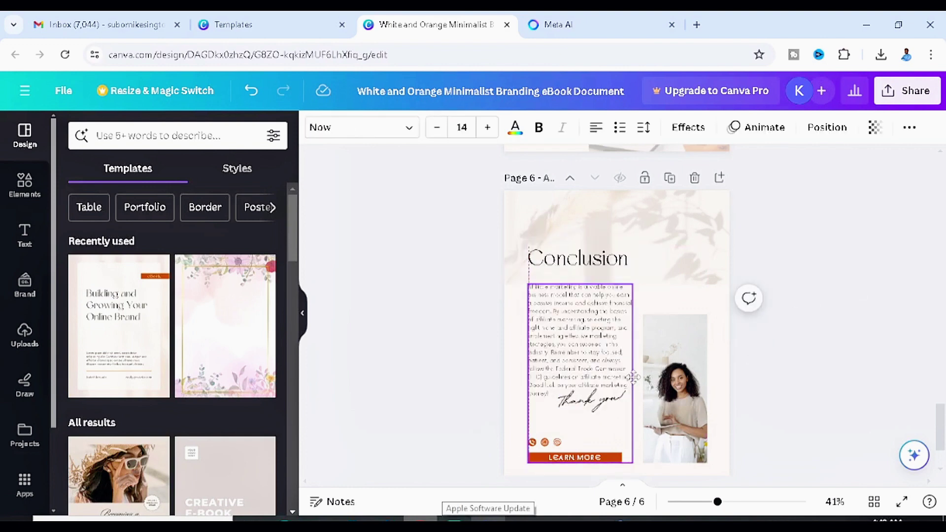
Step: Remove the woman's photo from the Conclusion page, keeping its empty image frame beside the text
click(909, 378)
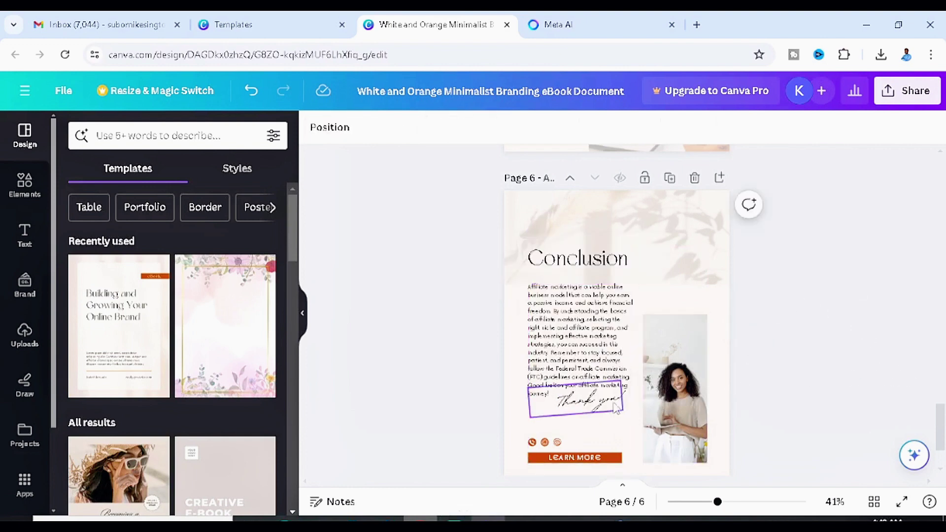
click(679, 399)
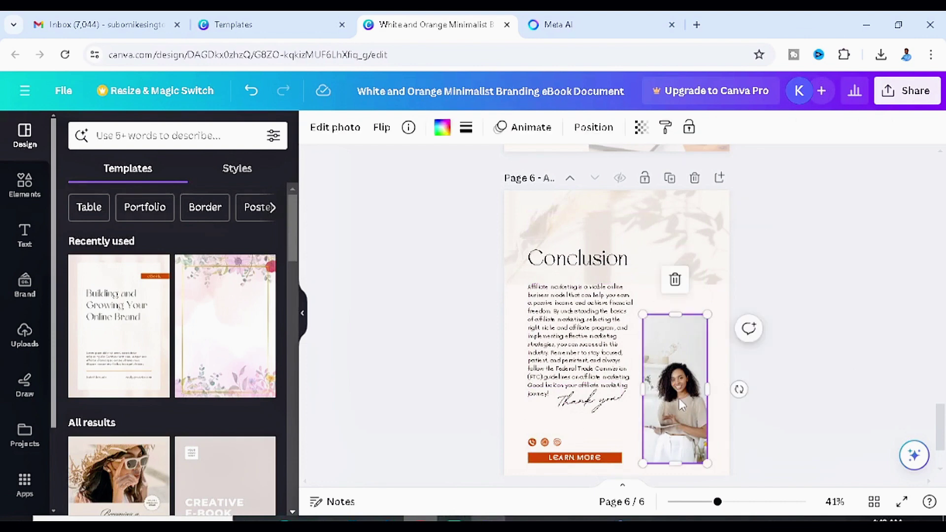
key(Delete)
key(Delete)
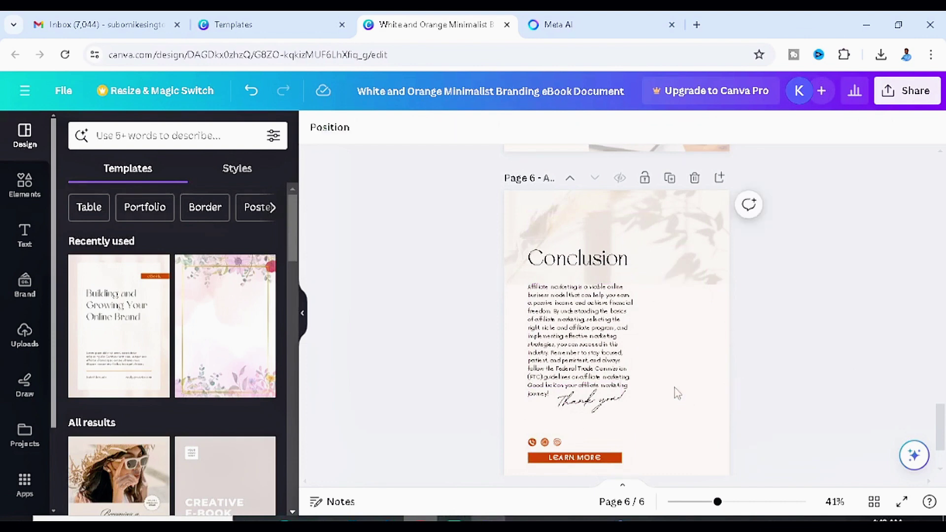
key(ctrl+z)
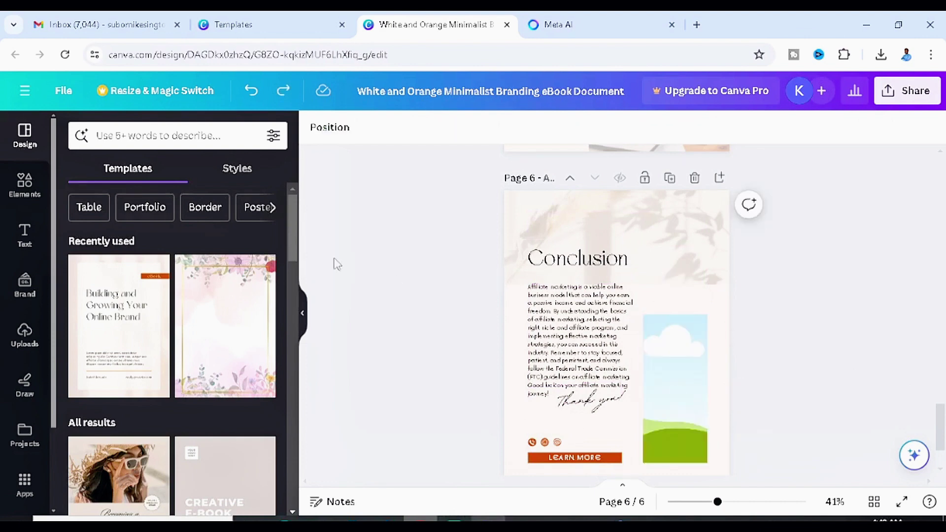
Step: Fill the empty frame on the Conclusion page with the uploaded portrait of the man in the blue outfit
click(25, 334)
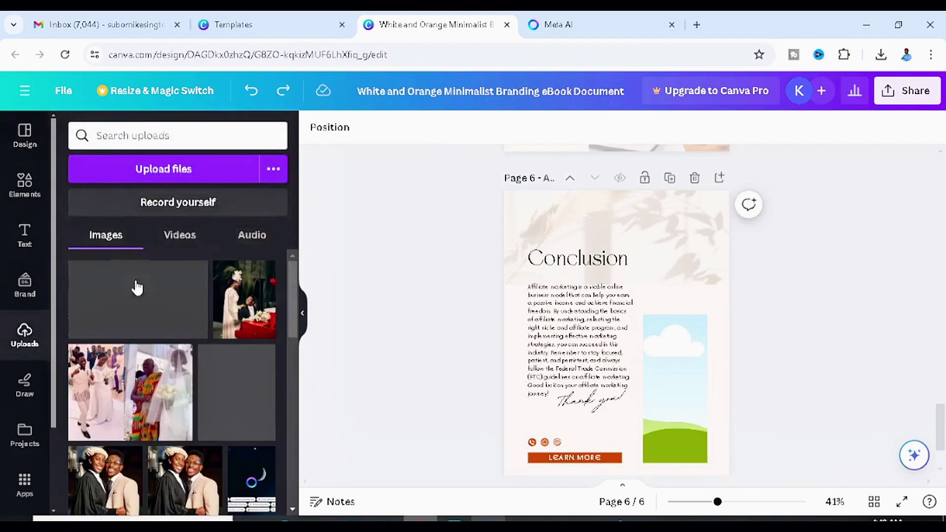
drag(294, 295, 292, 454)
scroll(264, 423, down, 3)
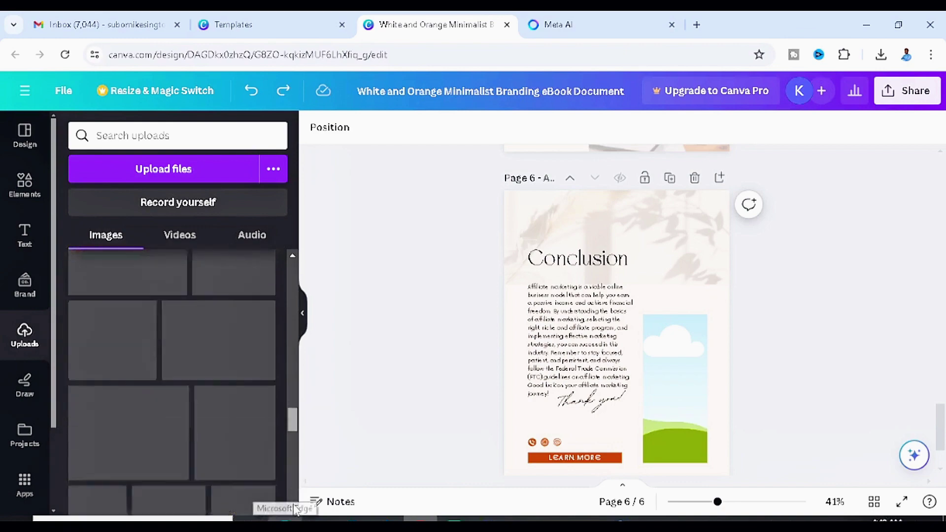
scroll(290, 476, up, 2)
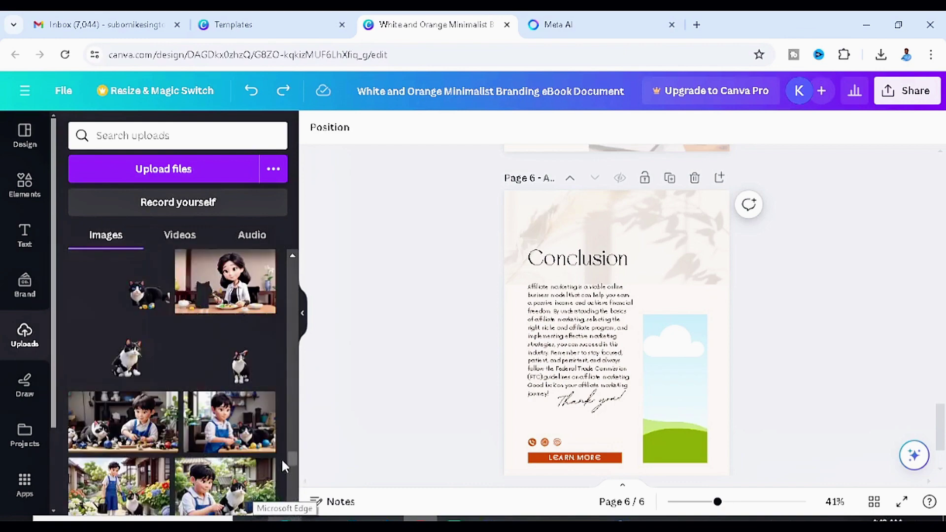
drag(289, 462, 294, 481)
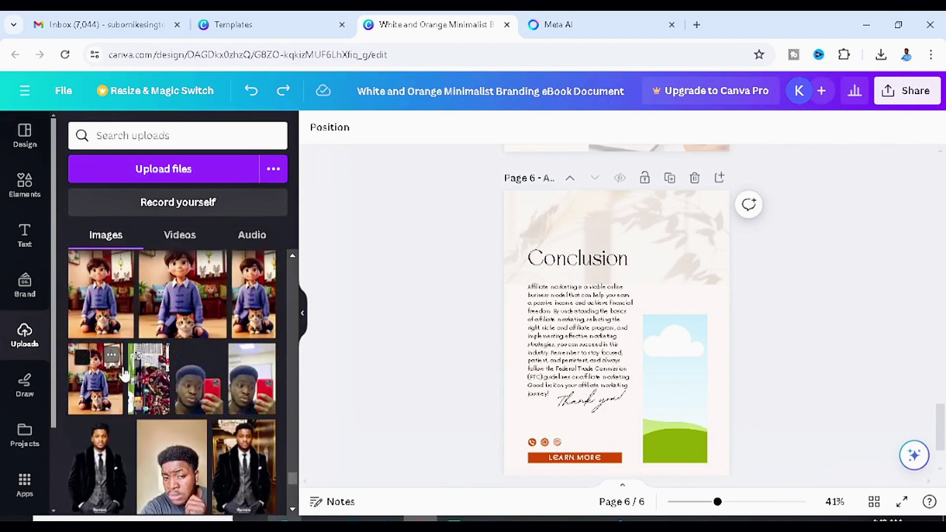
scroll(126, 377, down, 4)
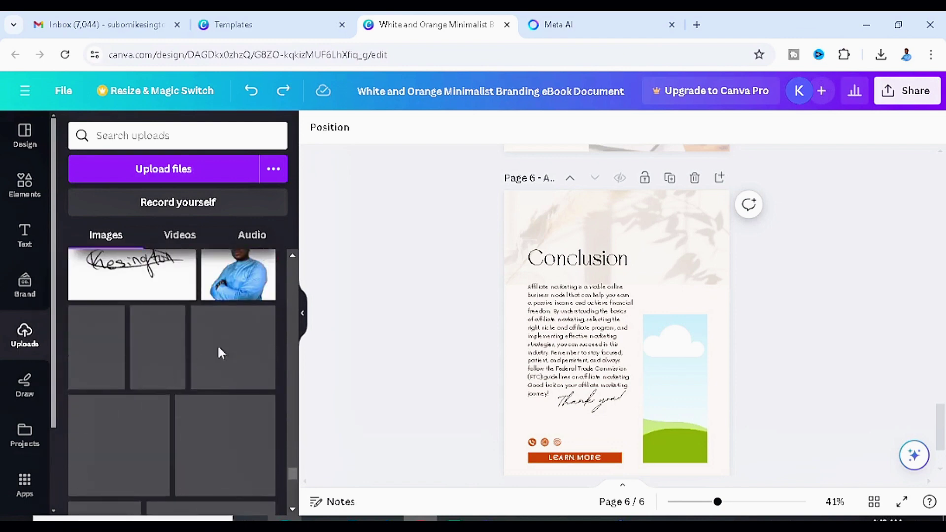
drag(271, 295, 675, 389)
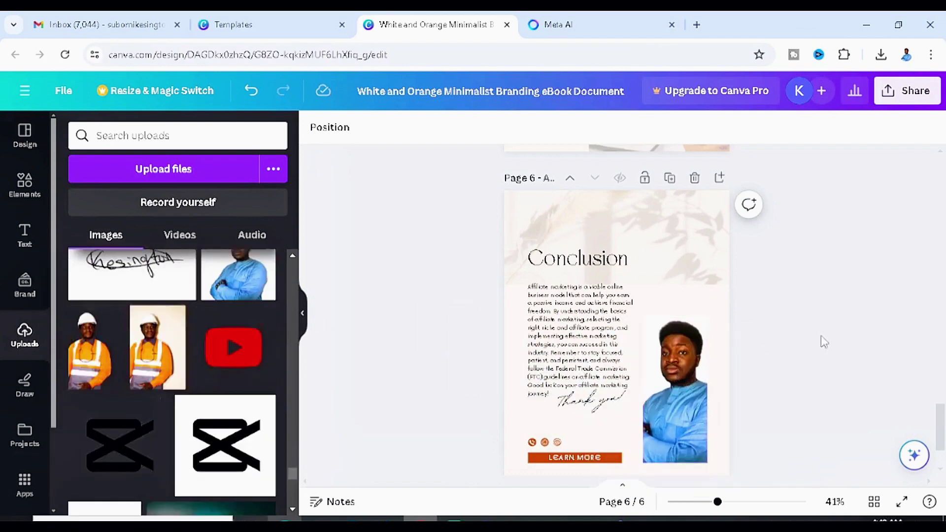
Step: Delete the orange page-number label from the footer line of the Conclusion page
scroll(567, 335, down, 2)
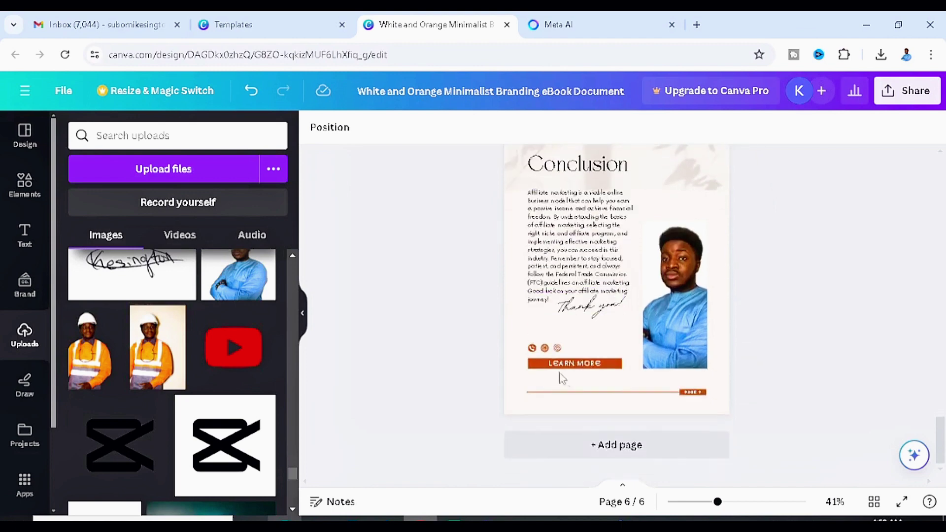
click(701, 394)
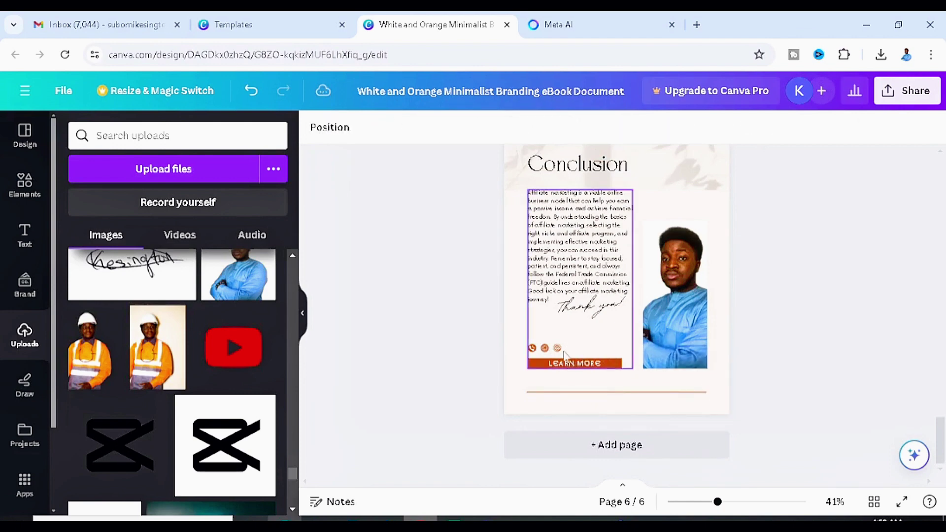
Step: Review the ebook's pages, checking the cover's orange banner and the table of contents
scroll(765, 313, up, 20)
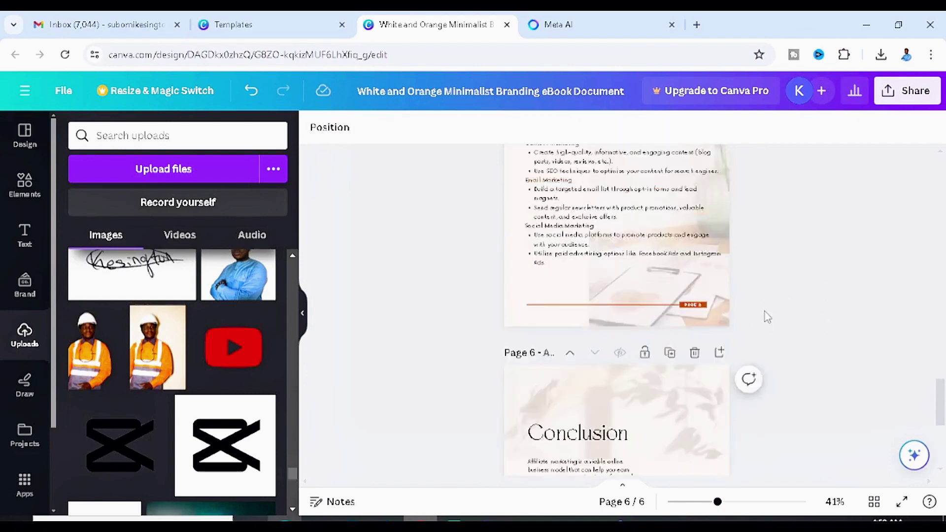
scroll(777, 332, up, 5)
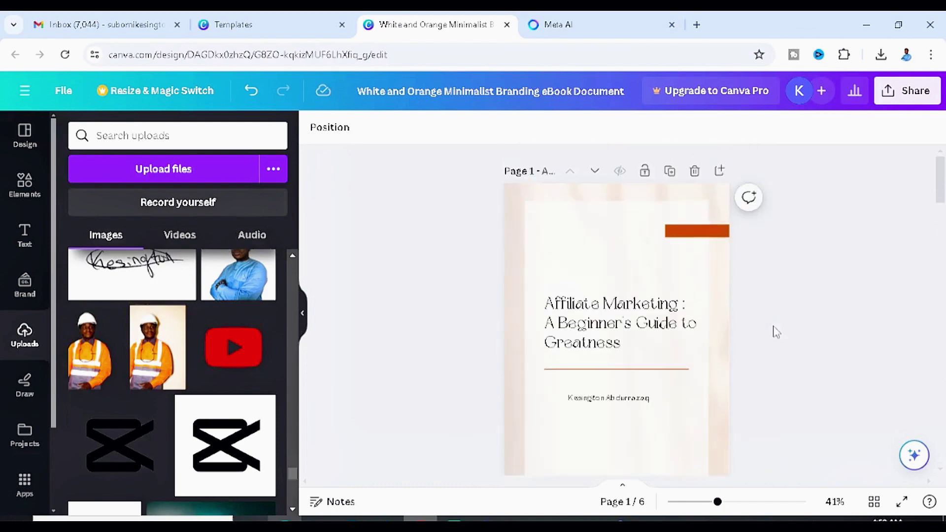
scroll(773, 331, down, 3)
scroll(697, 281, up, 3)
click(716, 230)
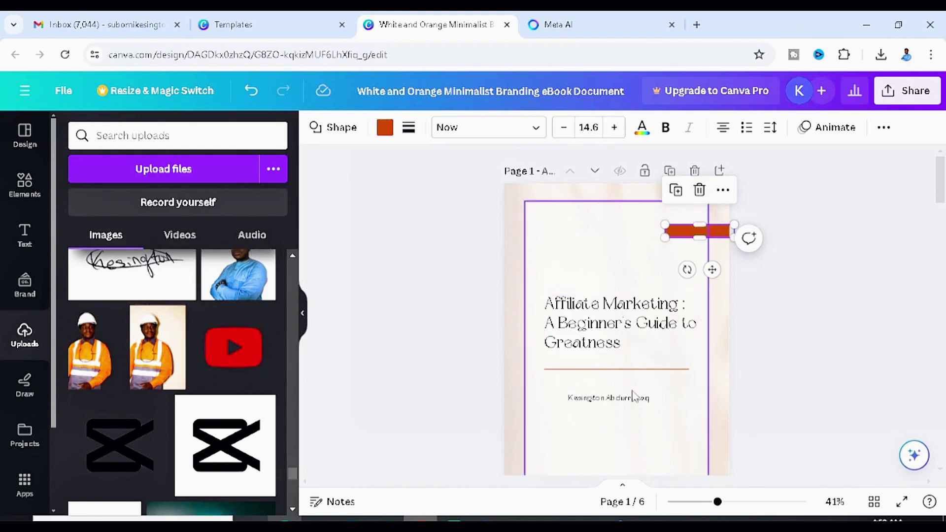
scroll(641, 296, down, 5)
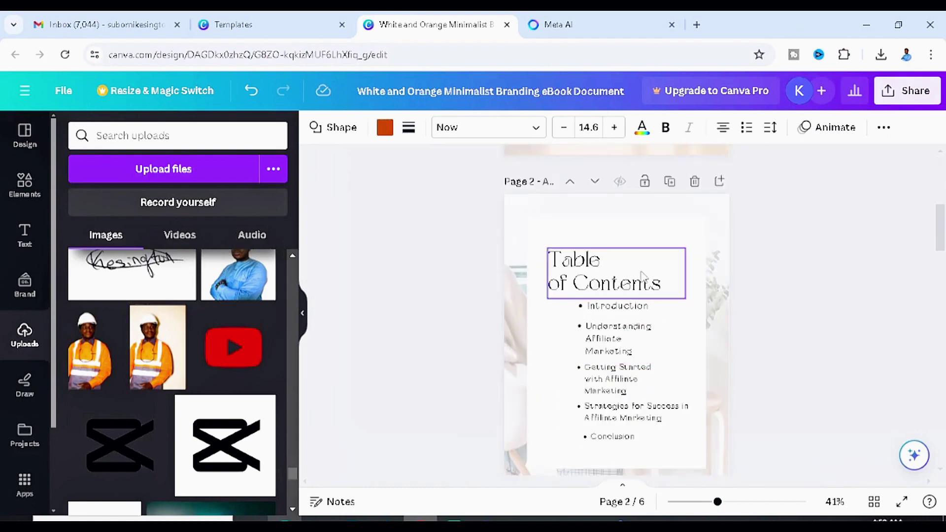
click(834, 254)
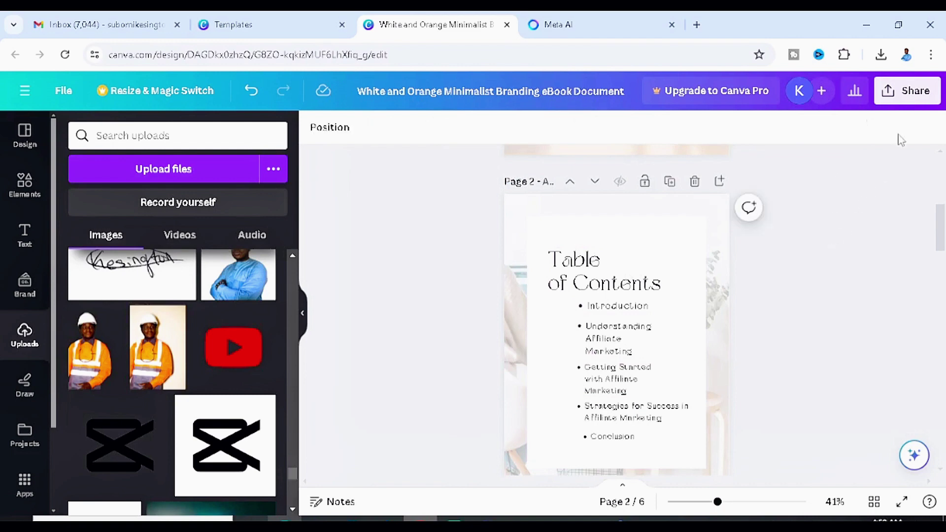
Step: Download all six pages of the ebook in PDF Standard format
click(905, 103)
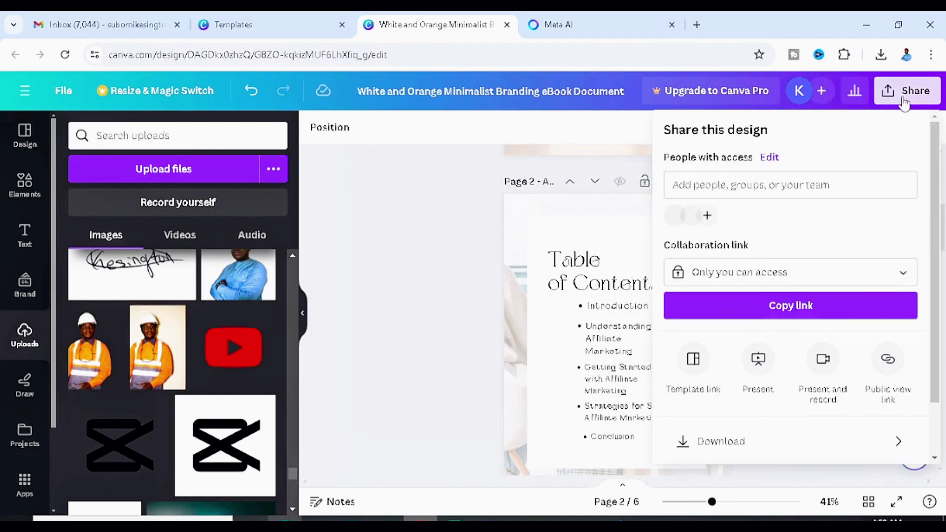
click(765, 446)
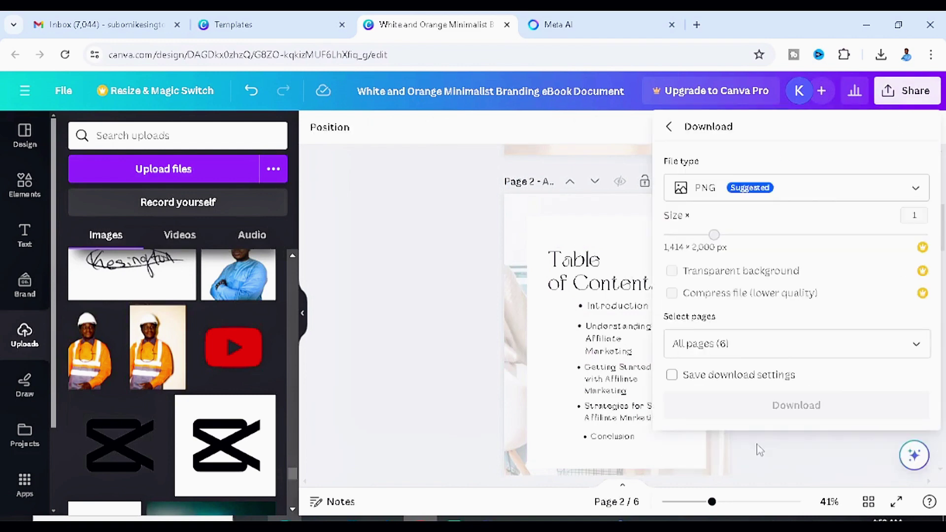
click(814, 191)
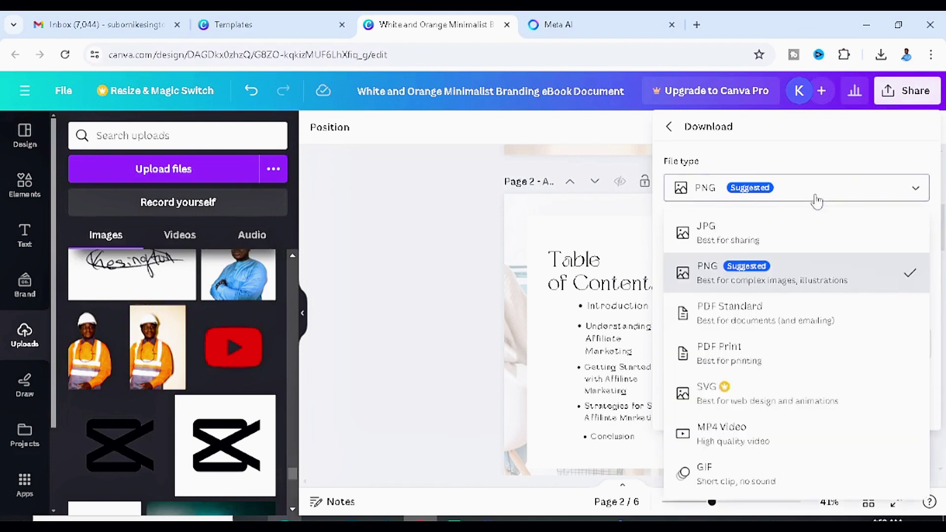
click(752, 320)
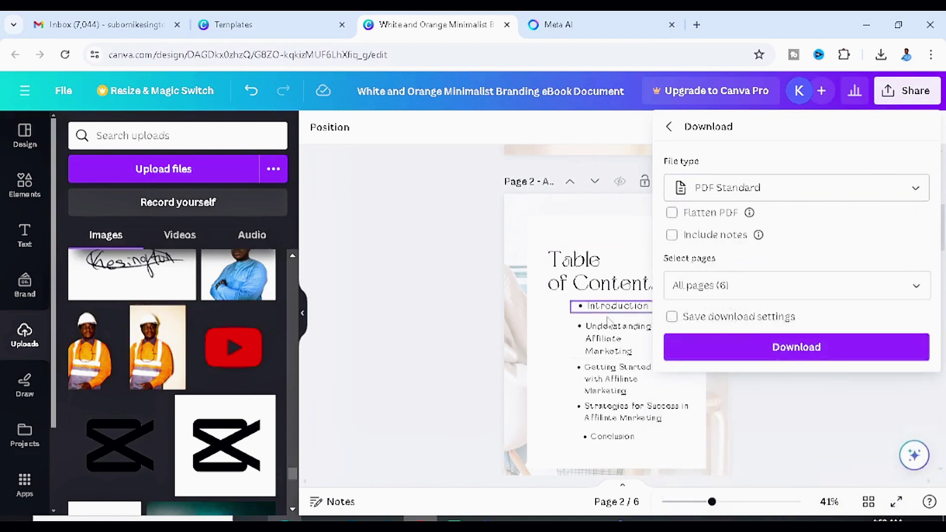
click(820, 353)
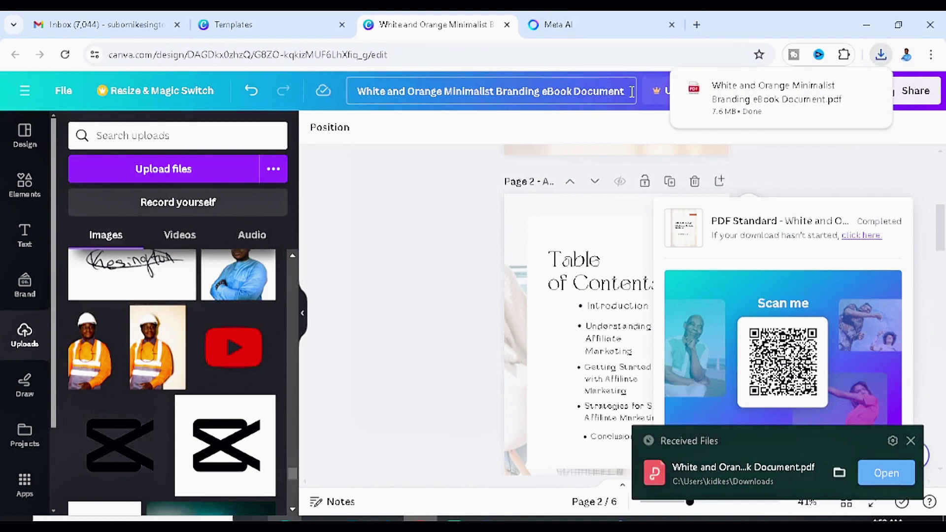
Step: Rename the design from its template title to "Affiliate marketing"
click(614, 92)
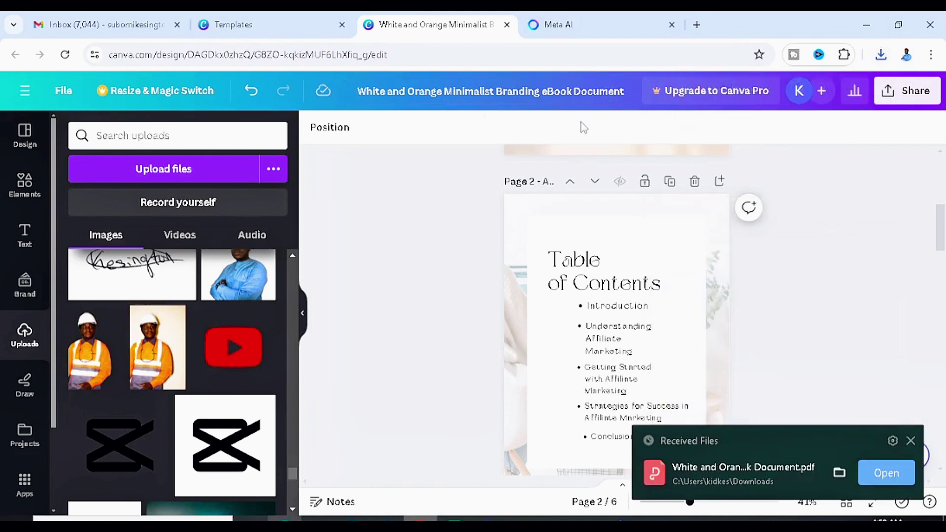
drag(625, 92, 314, 91)
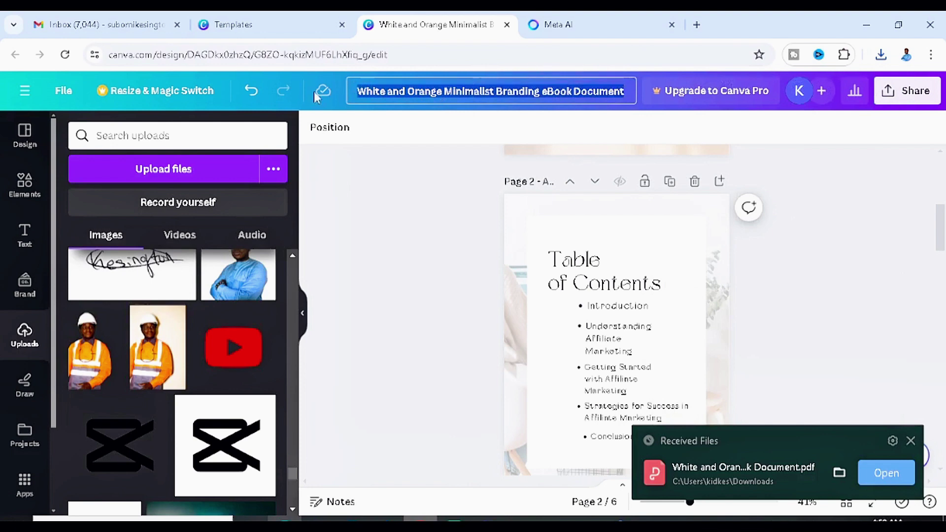
text(Aff)
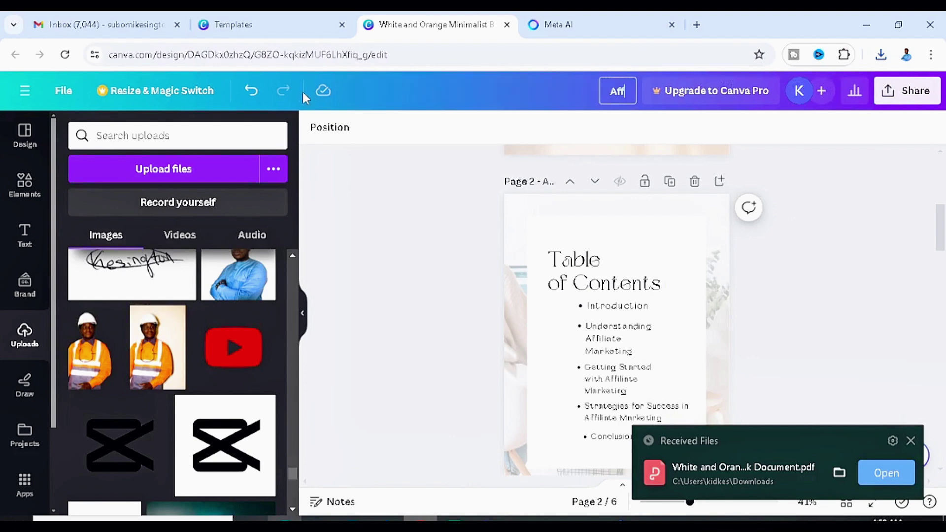
text(iliate mar)
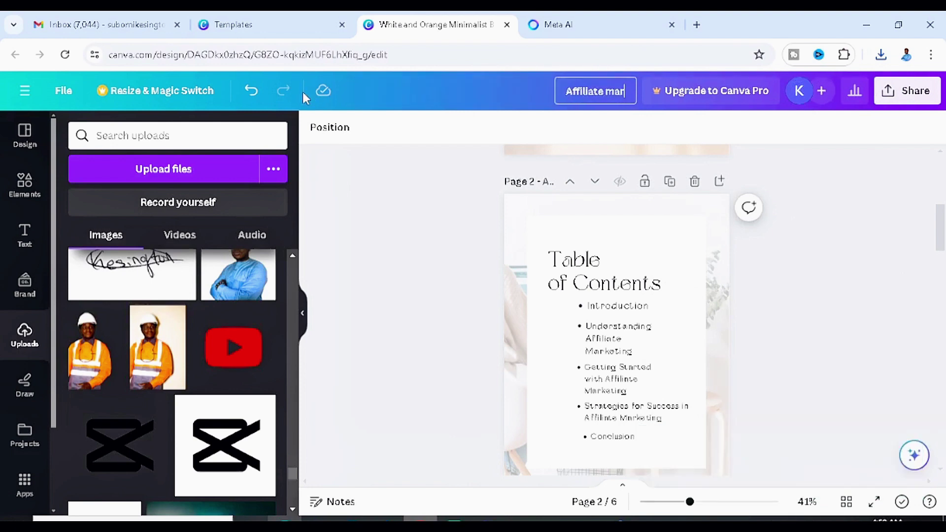
text(keting)
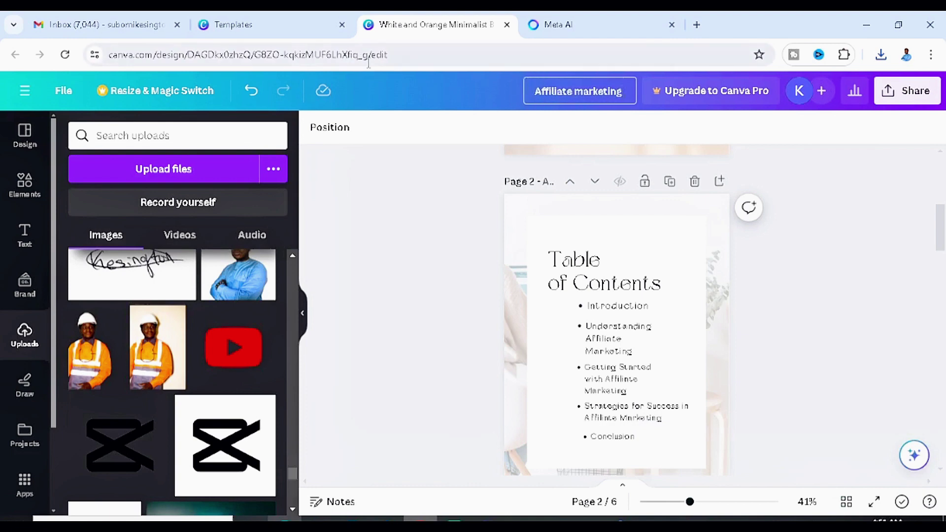
Step: Download the renamed "Affiliate marketing" design again as a PDF Standard file with all pages
click(910, 93)
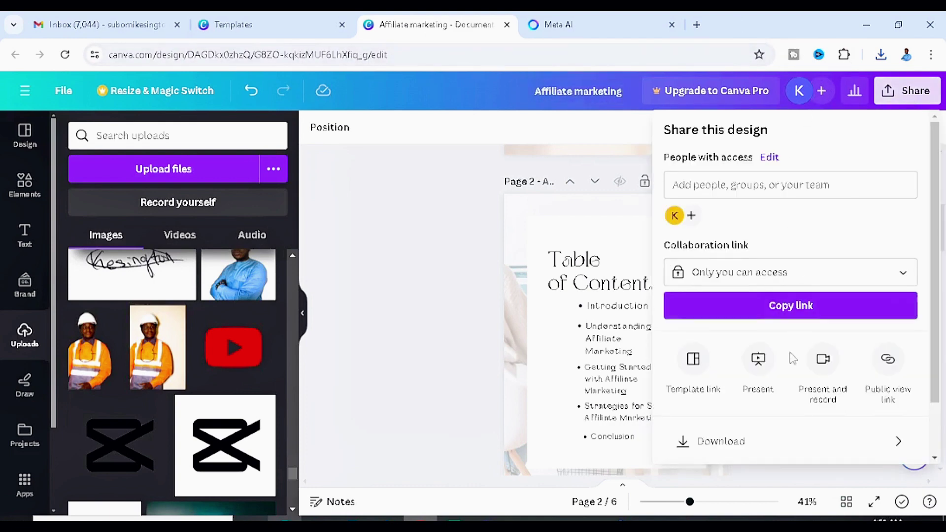
click(732, 450)
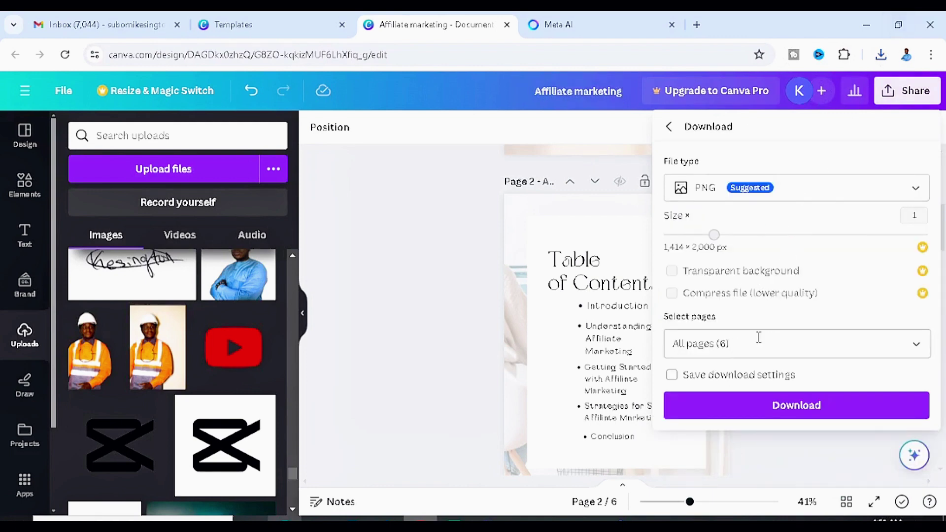
click(803, 190)
click(748, 313)
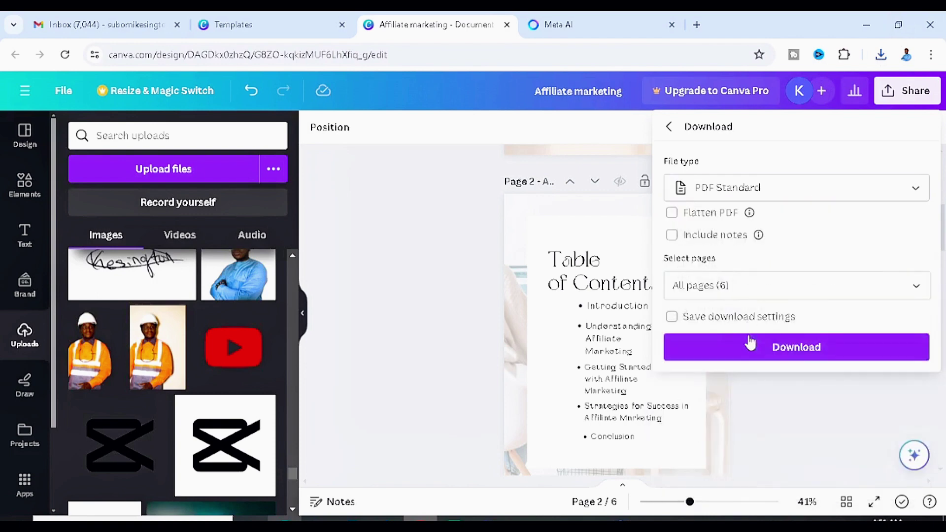
click(776, 353)
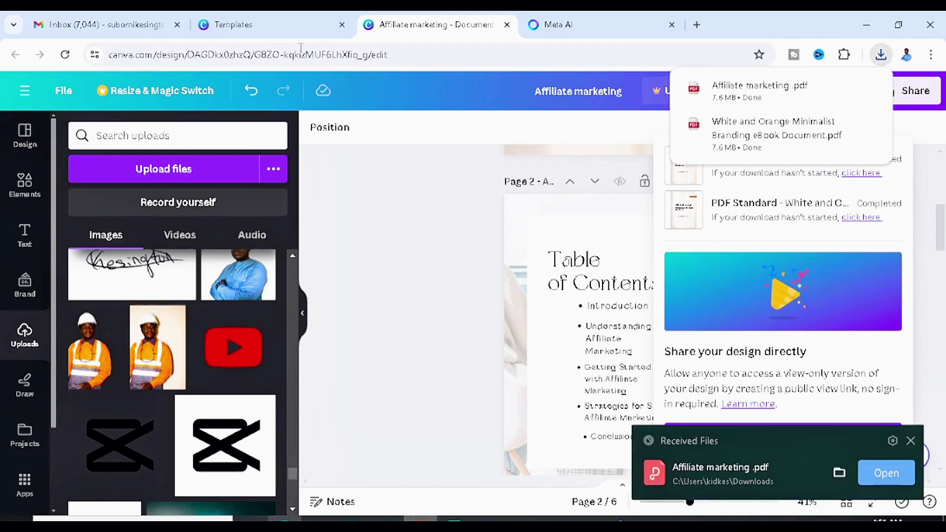
Step: Close the template preview on the Templates page and create a new blank Ebook Cover design
click(285, 25)
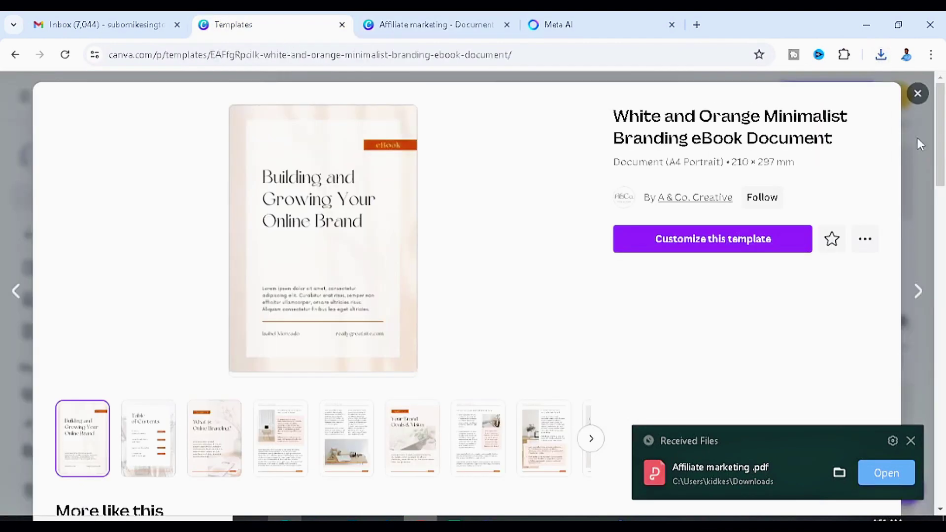
click(918, 95)
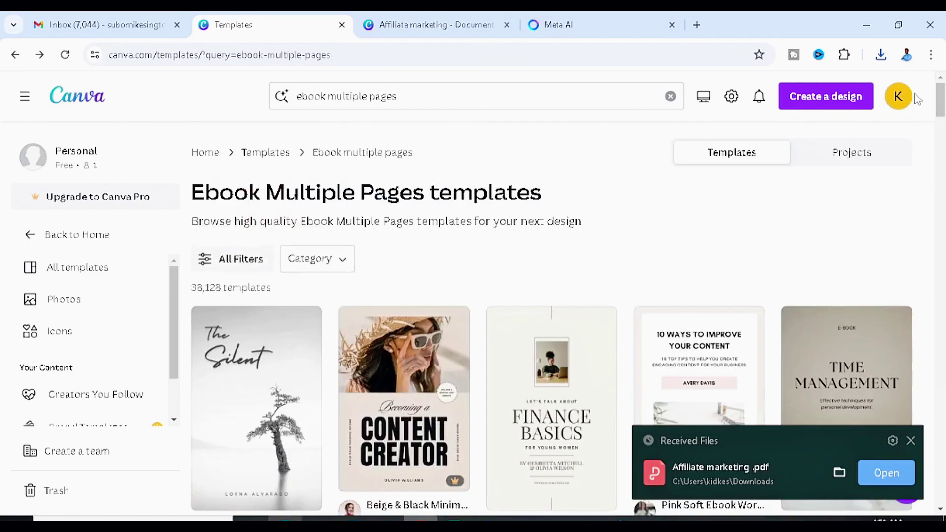
click(835, 101)
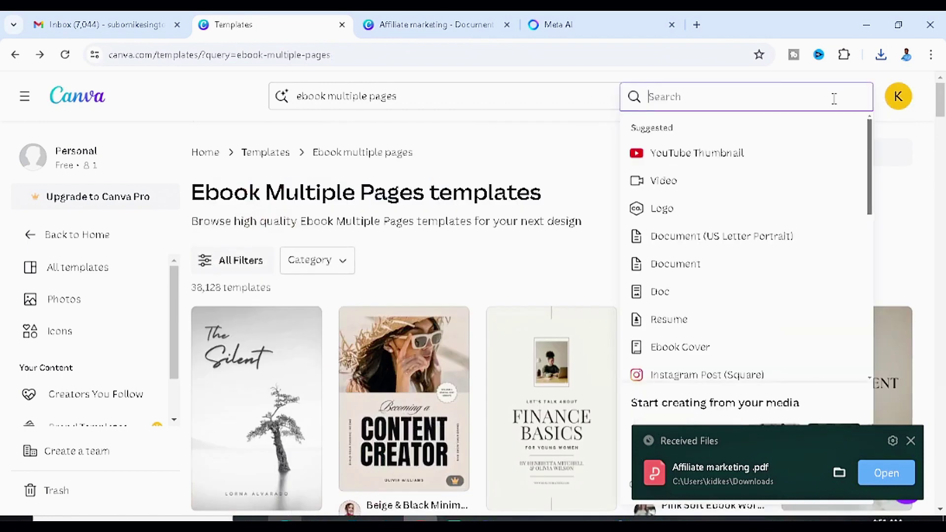
click(704, 351)
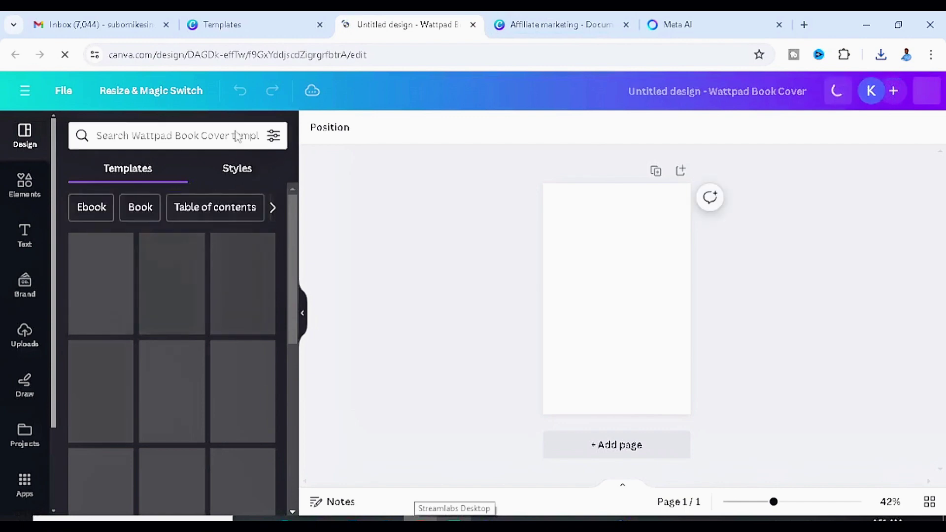
Step: Search the cover templates for "affiliate marketing"
click(161, 140)
text(a)
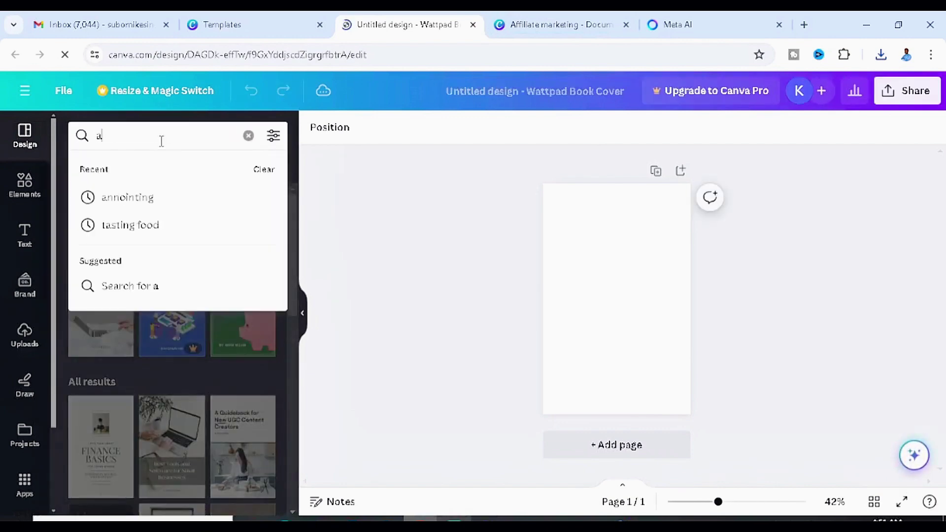
text(ffiliate)
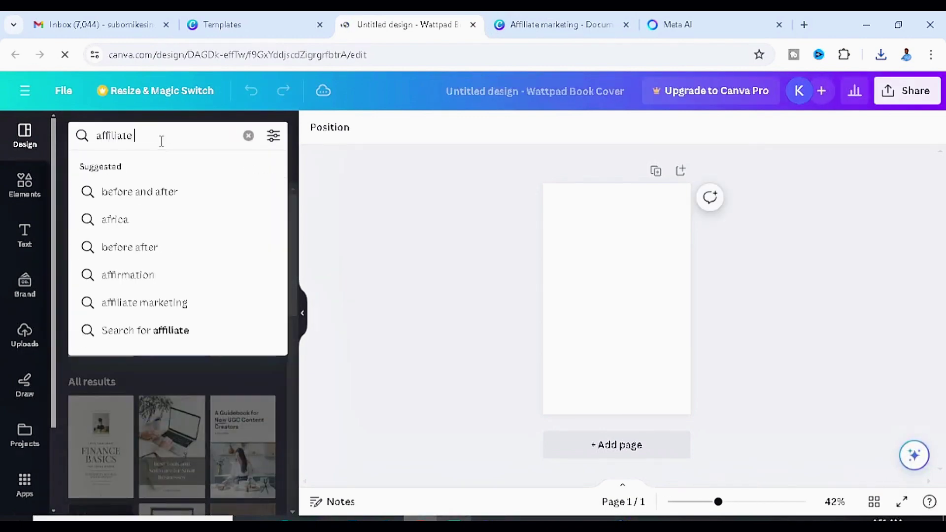
text( marketing)
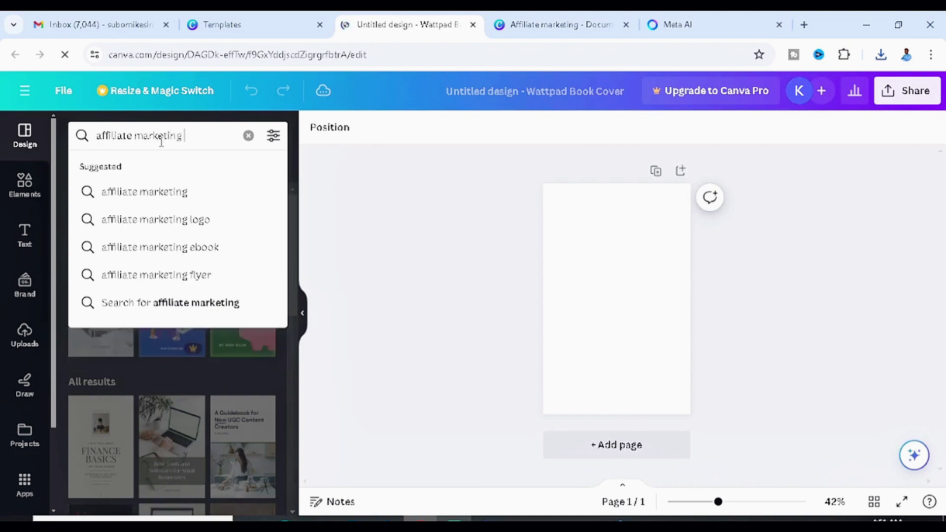
key(Return)
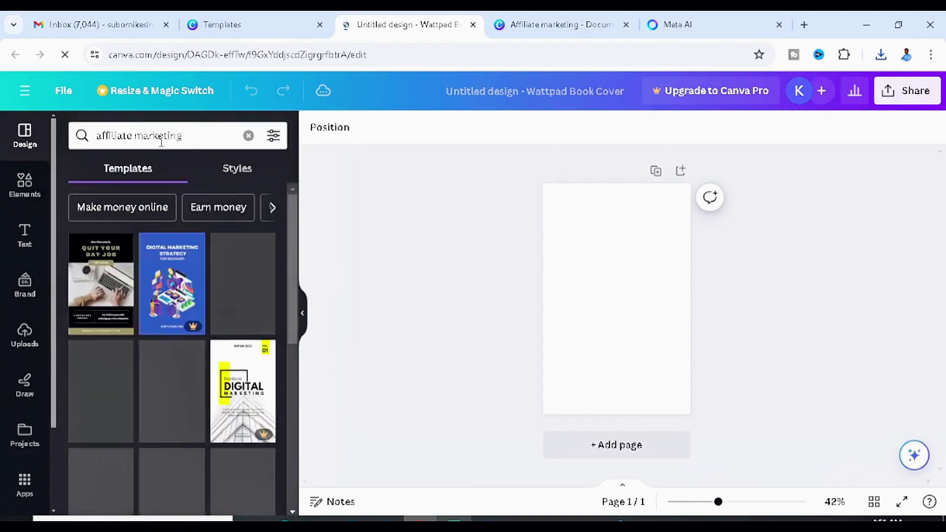
Step: Browse the template results and apply the Light Minimalist Business Guide Marketing E-Book Cover to the blank page
scroll(103, 344, down, 4)
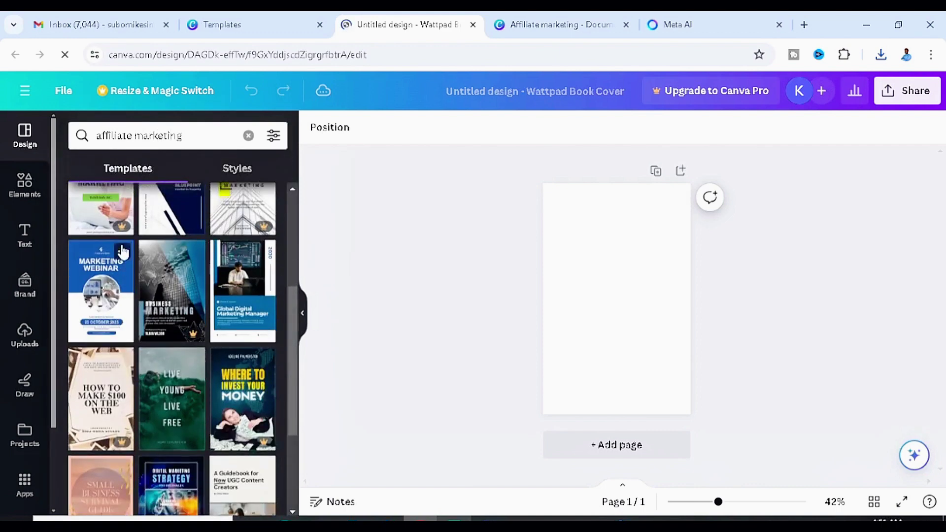
scroll(120, 249, up, 3)
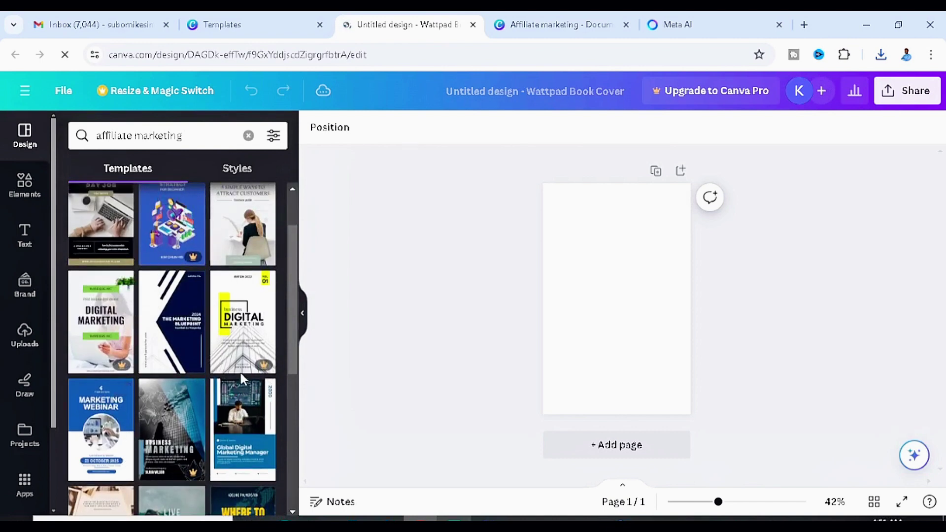
scroll(148, 363, up, 2)
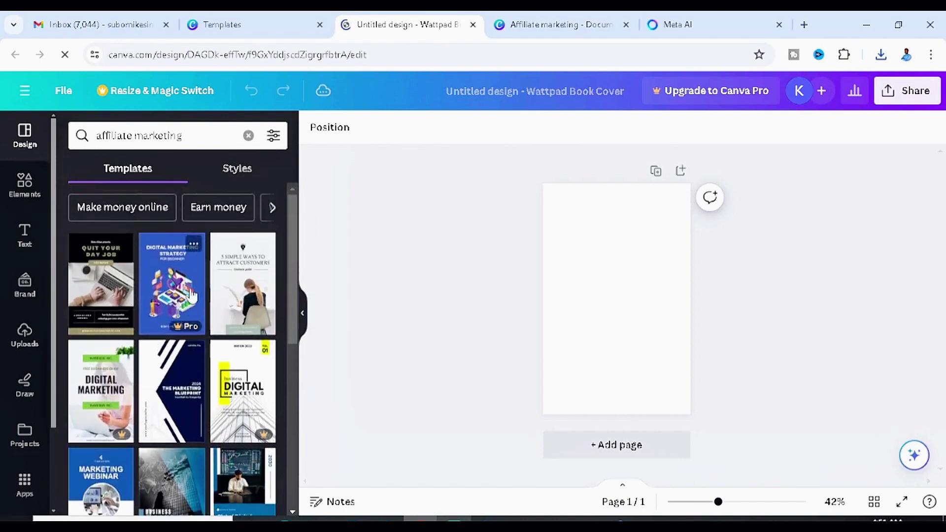
scroll(234, 293, down, 4)
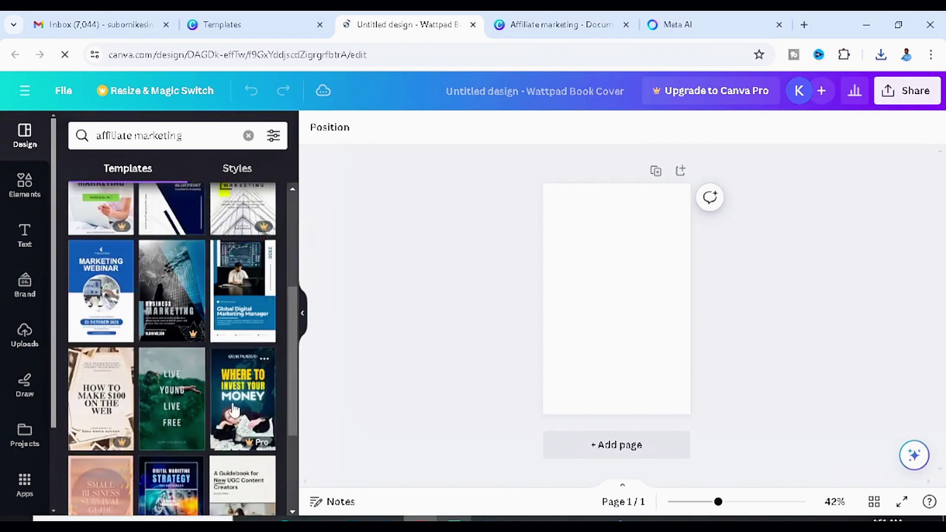
scroll(237, 310, up, 4)
scroll(244, 365, down, 6)
scroll(244, 364, down, 1)
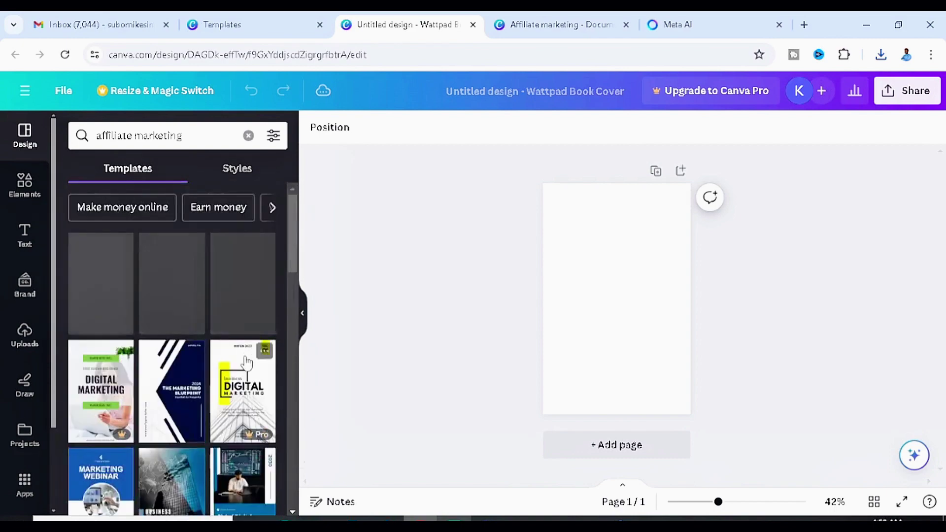
click(220, 332)
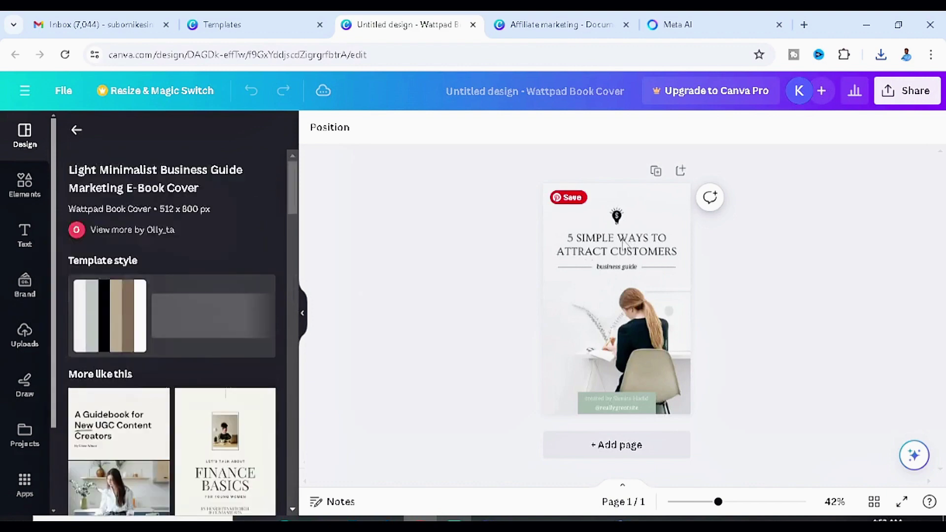
click(600, 220)
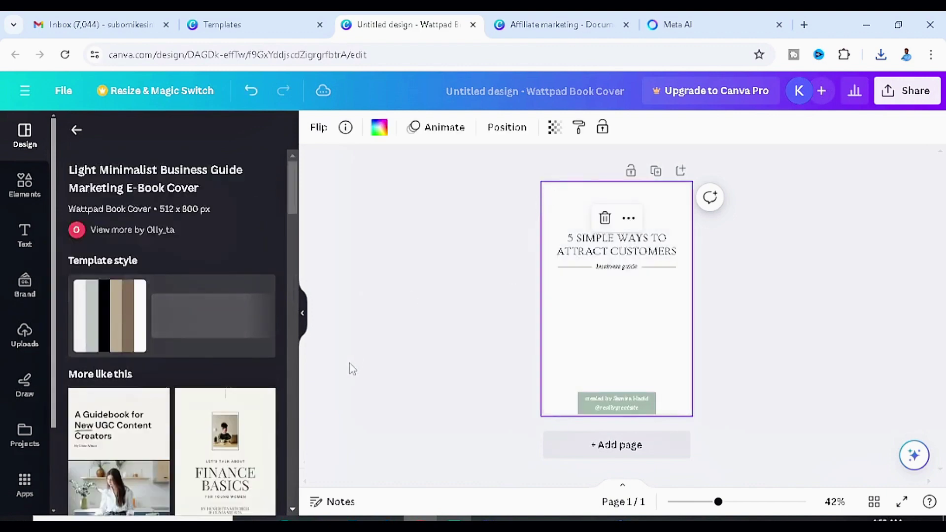
Step: Switch to the Meta AI conversation and copy the ebook title "Affiliate Marketing: A Beginner's Guide to Success"
double_click(627, 244)
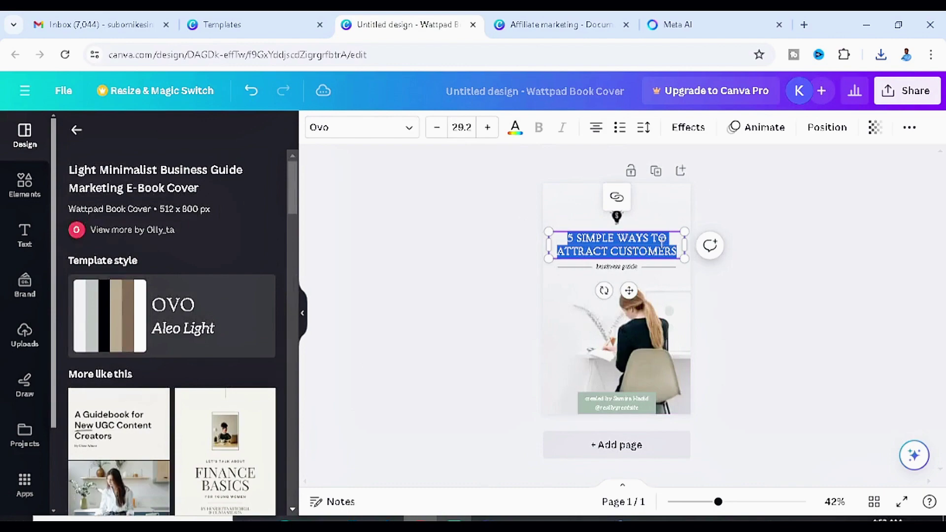
click(676, 24)
scroll(477, 253, up, 10)
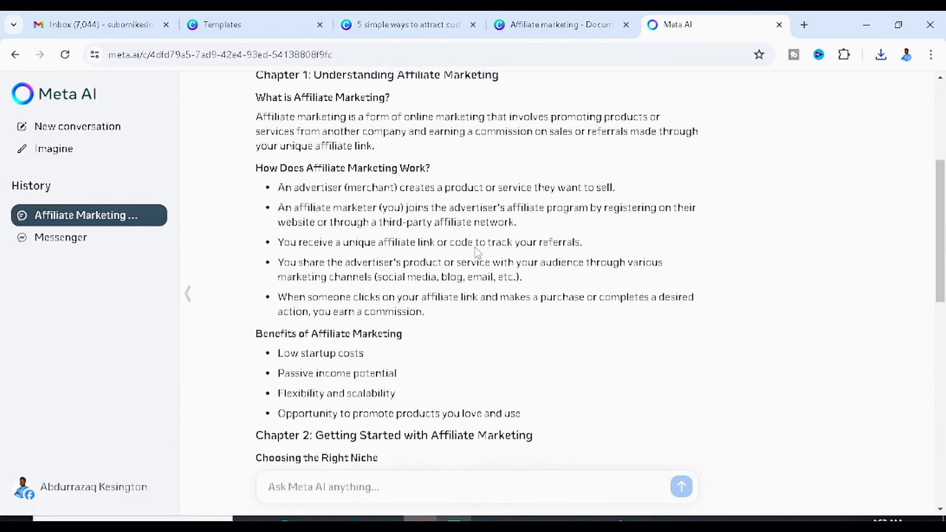
scroll(477, 253, up, 5)
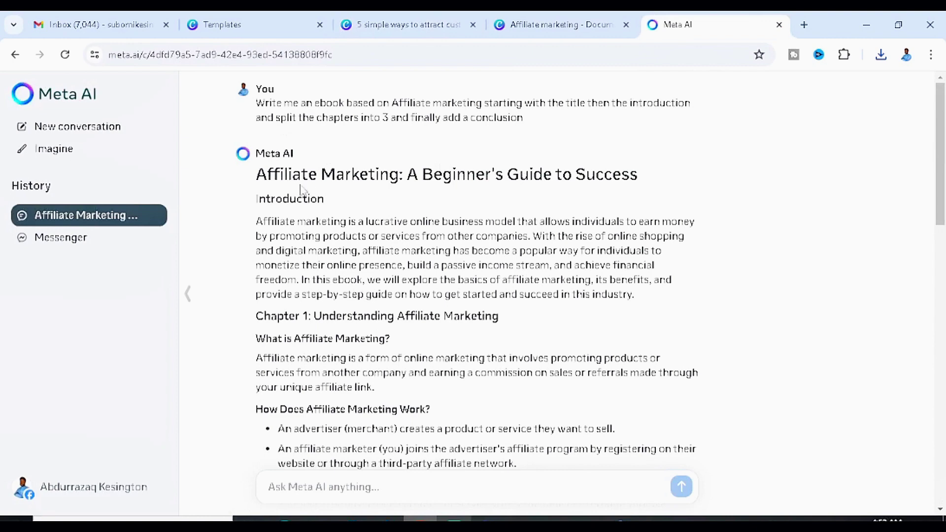
drag(257, 174, 777, 168)
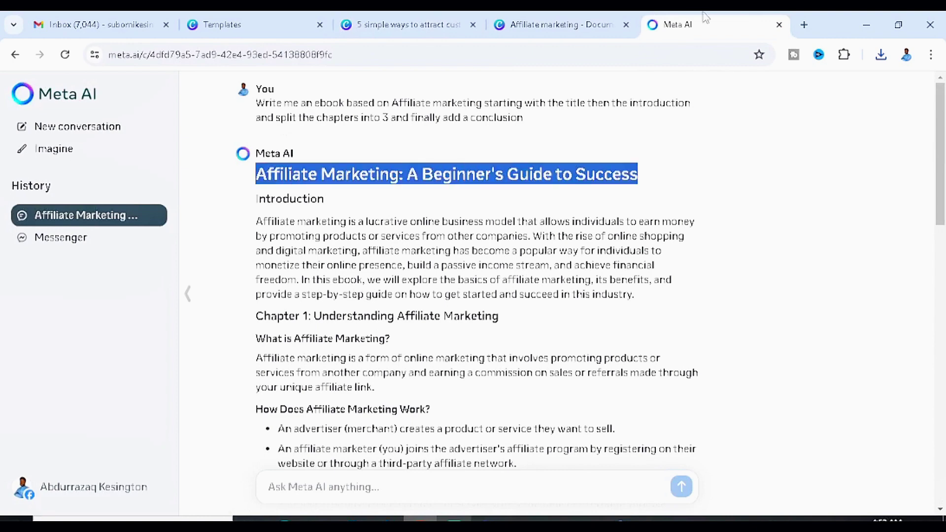
Step: Switch back to the Canva cover design and replace its headline with "AFFILIATE MARKETING: A BEGINNER'S GUIDE TO SUCCESS"
click(597, 19)
click(432, 17)
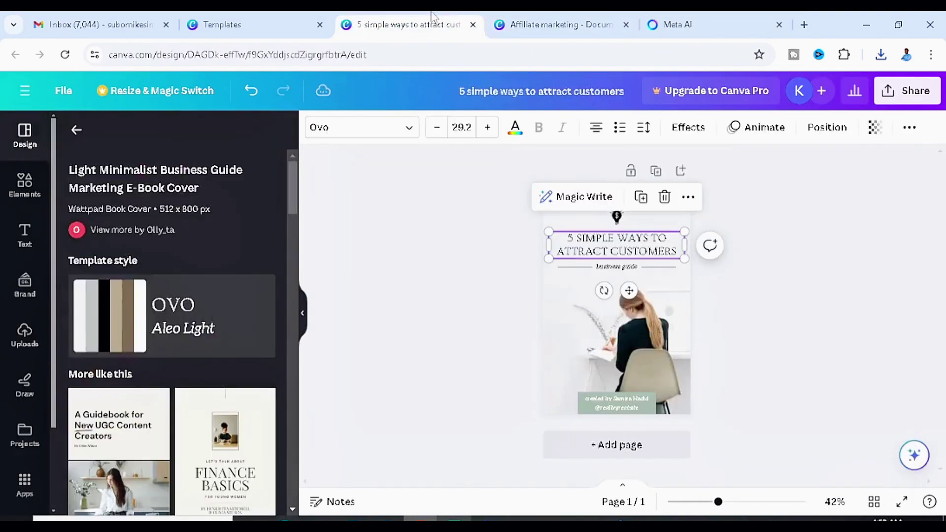
double_click(593, 238)
text(AFFILIATE MARKETING: A BEGINNER'S GUIDE TO SUCCESS)
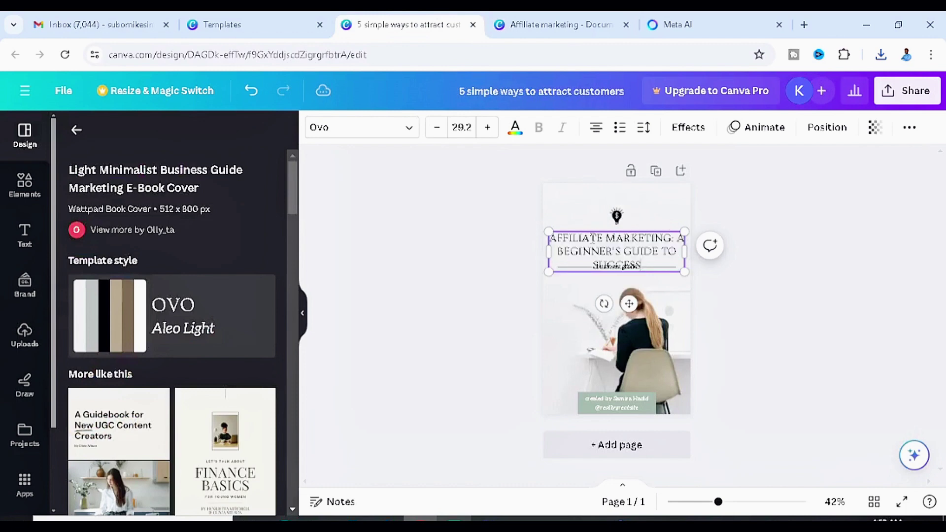
Step: Move the light bulb icon and the headline slightly up so the headline clears the subtitle line
click(617, 216)
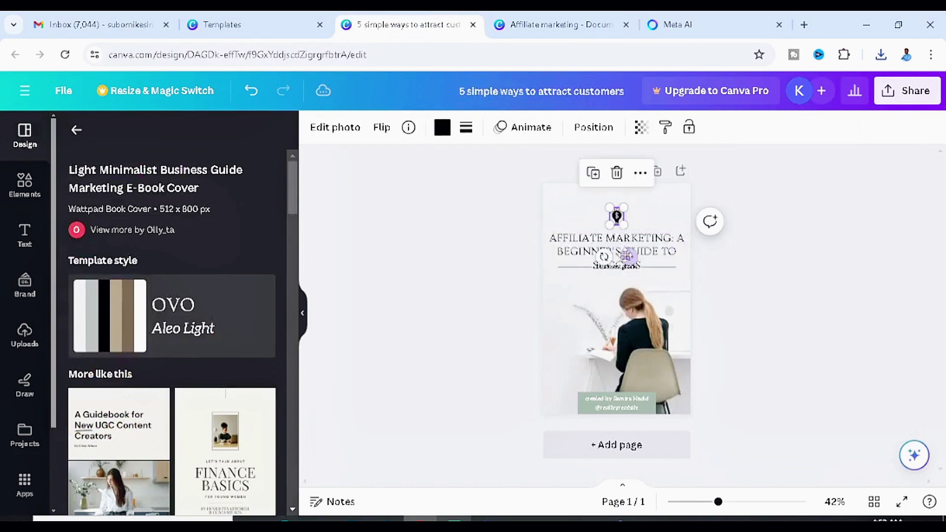
click(646, 249)
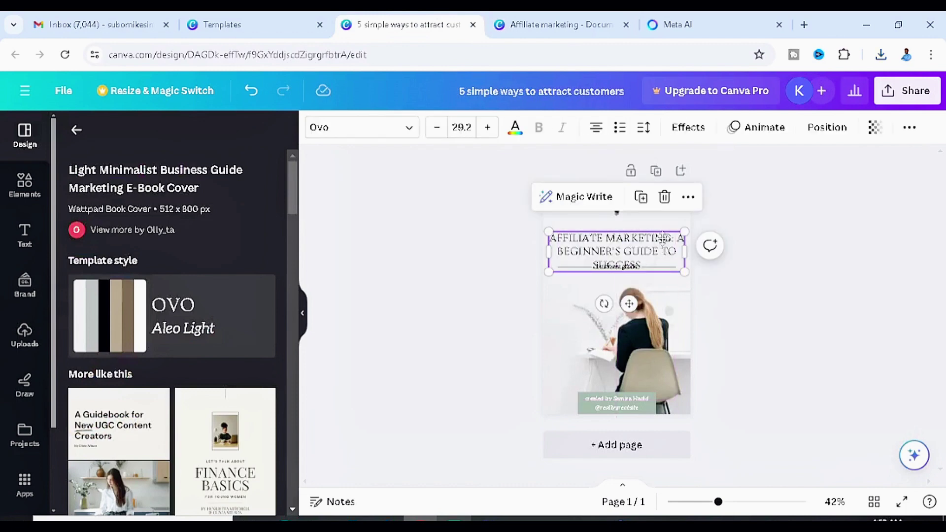
drag(662, 242, 662, 231)
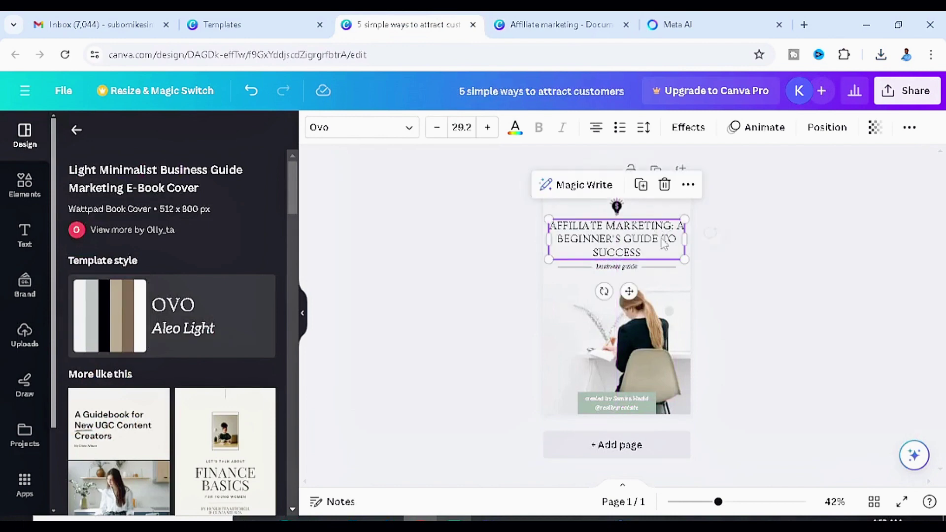
Step: Replace the "business guide" subtitle on the cover with "Complete guide"
click(629, 273)
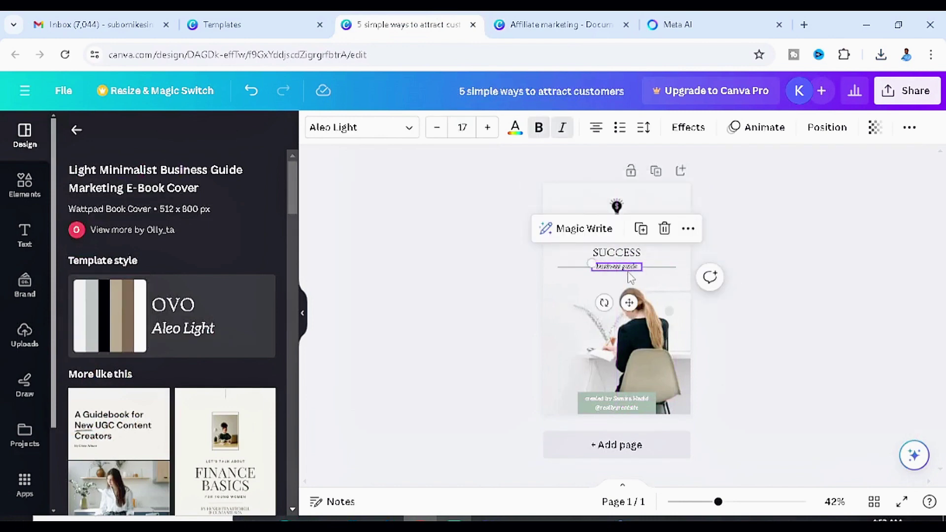
double_click(623, 268)
text(a)
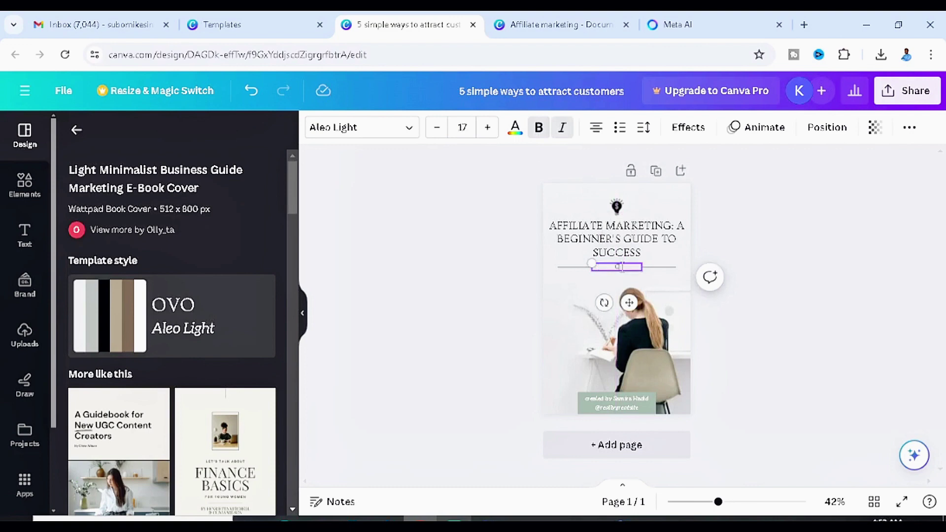
text(omplete guide)
click(647, 372)
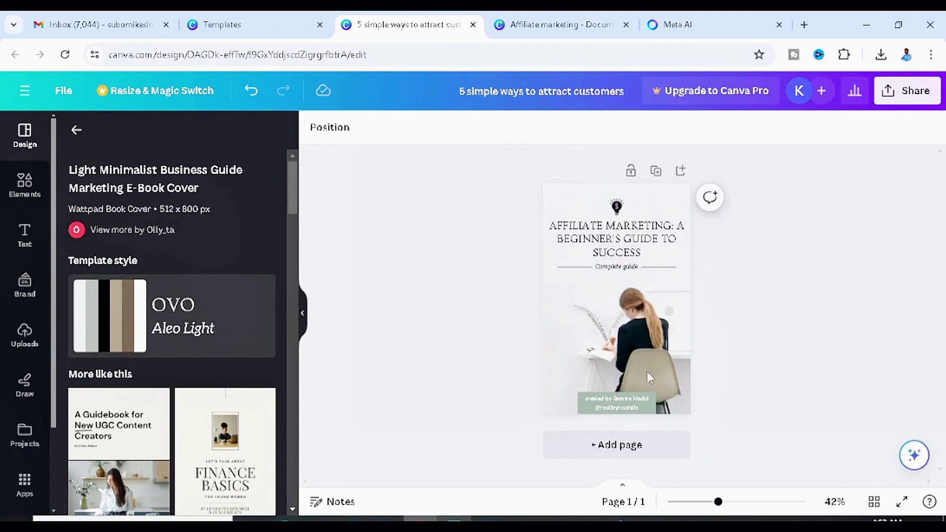
click(624, 341)
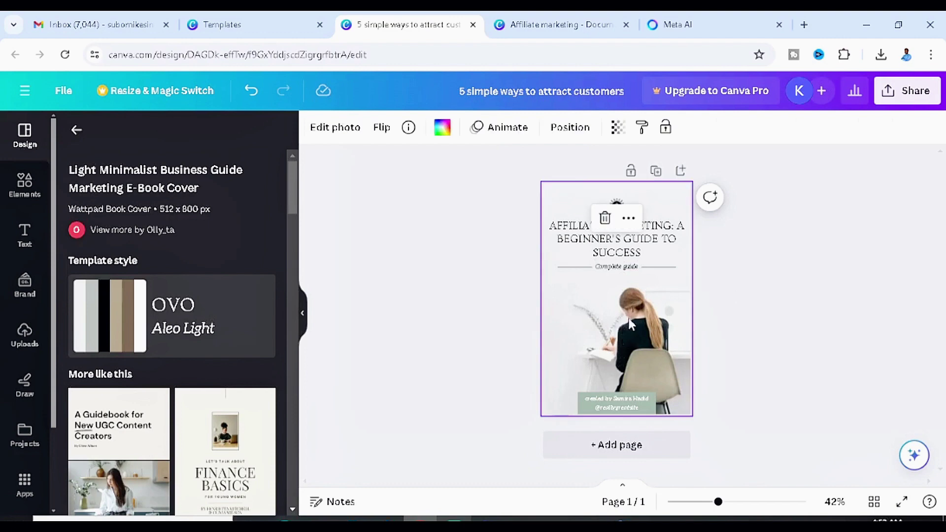
double_click(601, 228)
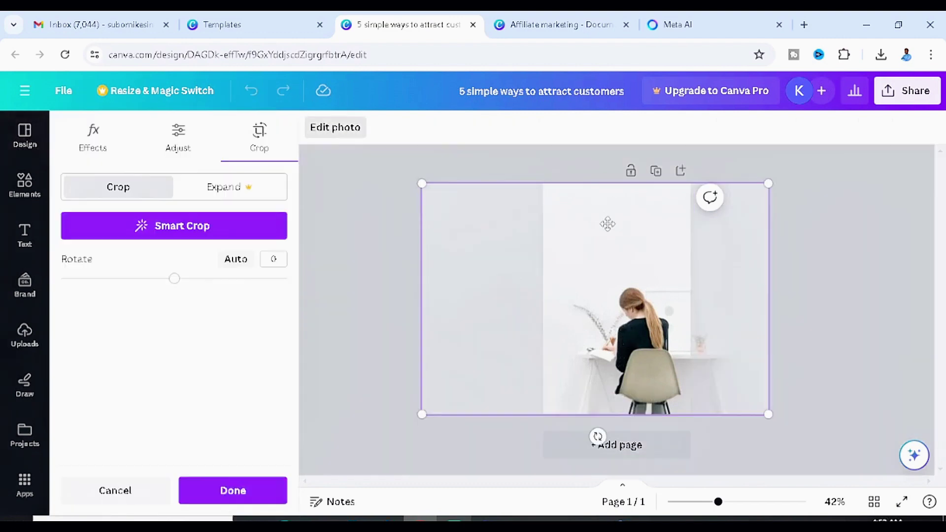
click(816, 254)
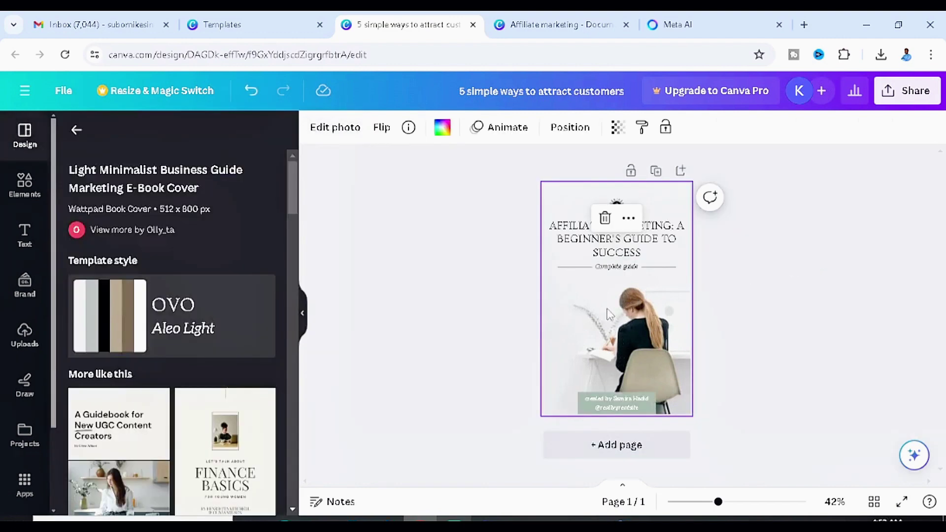
Step: Delete the social media handle from the green label at the foot of the cover
click(619, 408)
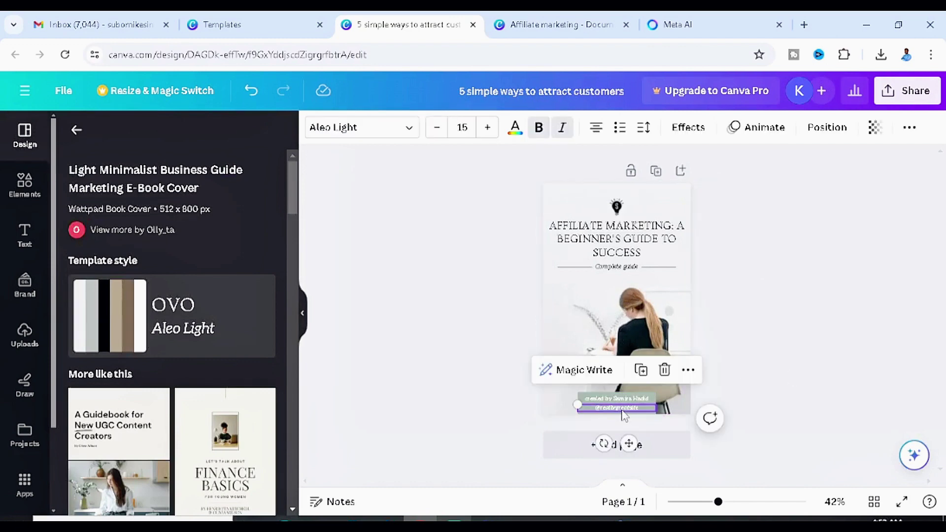
double_click(622, 408)
key(BackSpace)
Step: Replace the creator credit in the green label with the author's full name and shift the text slightly right
click(625, 399)
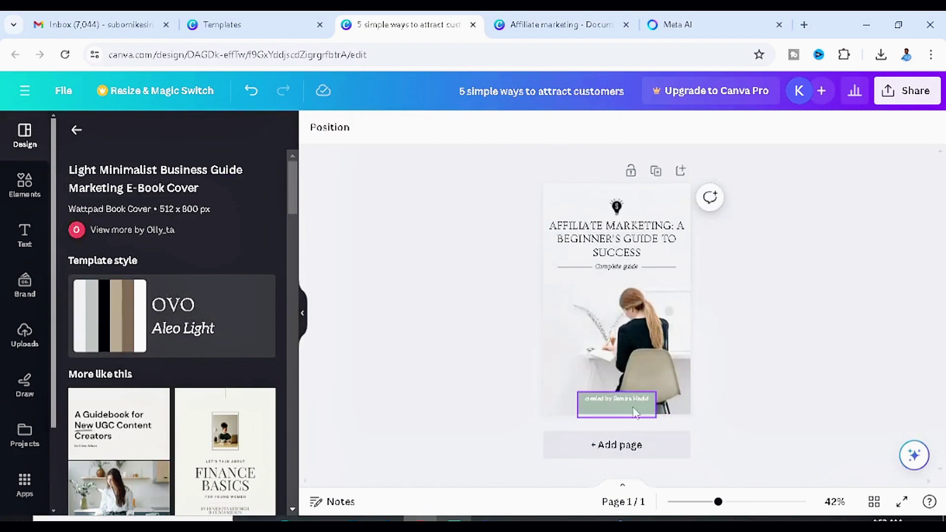
double_click(625, 400)
key(BackSpace)
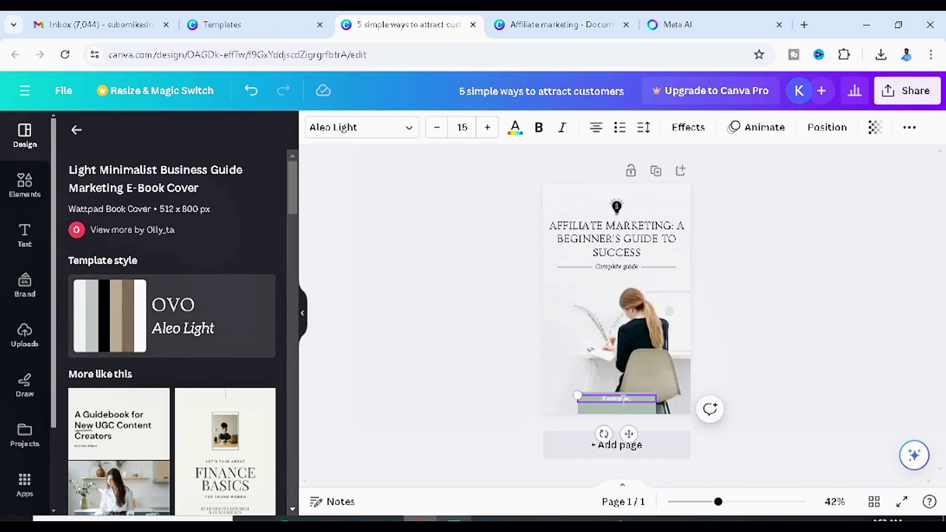
text(Kensington Abdulrazaq)
drag(629, 434, 636, 434)
click(772, 284)
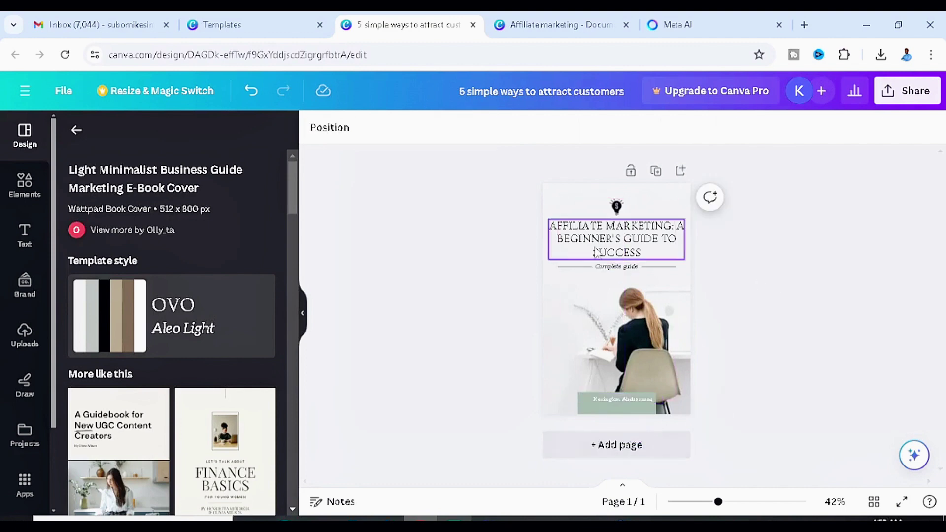
Step: Download the finished ebook cover as a JPG file
click(909, 93)
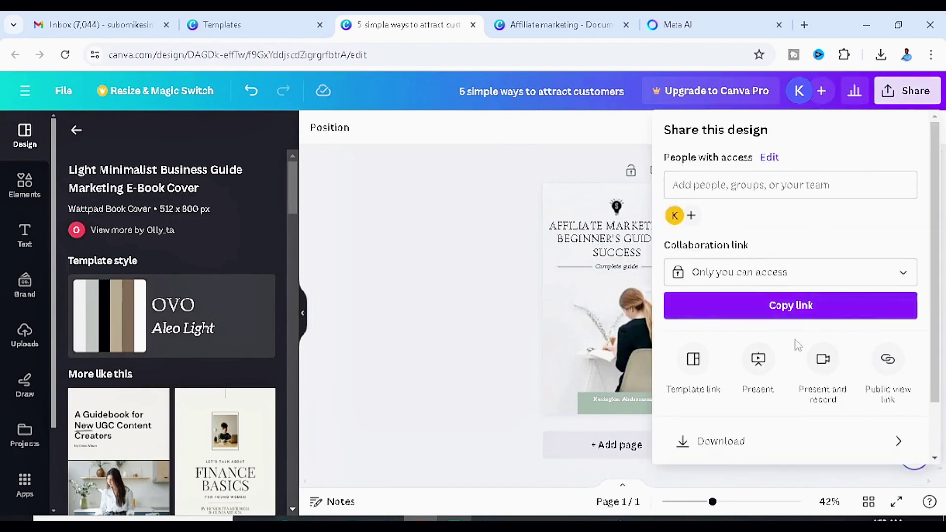
click(750, 443)
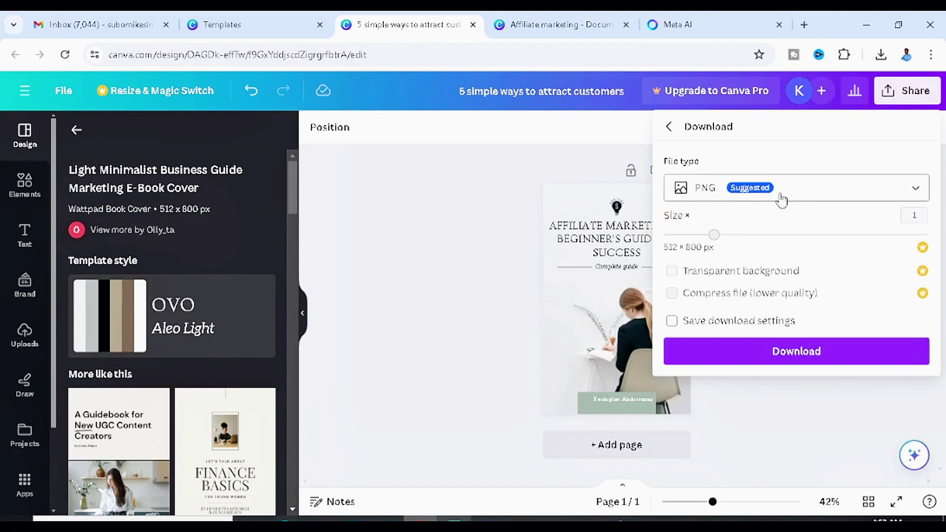
click(781, 197)
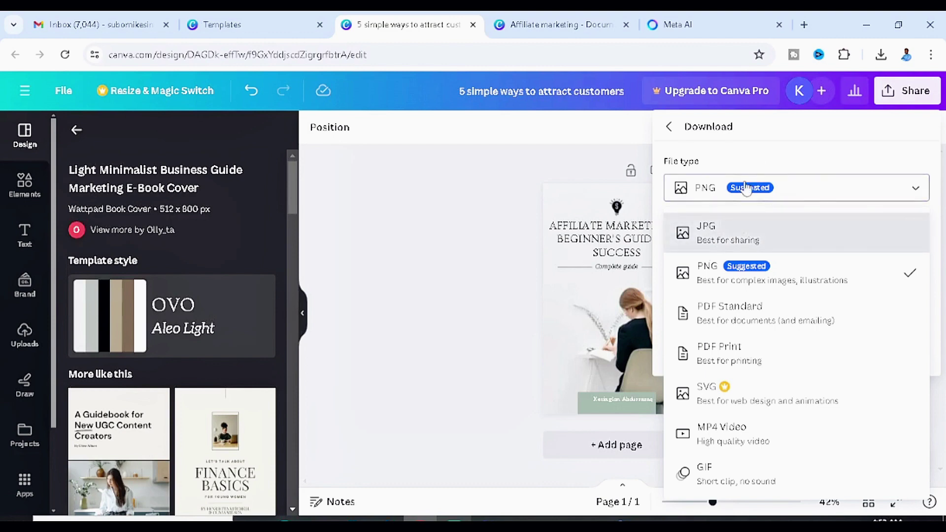
click(762, 242)
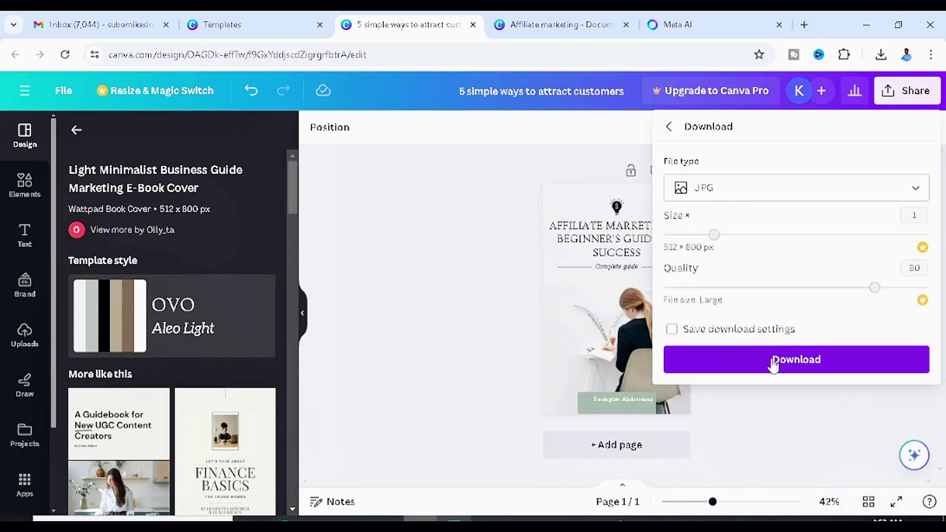
click(772, 362)
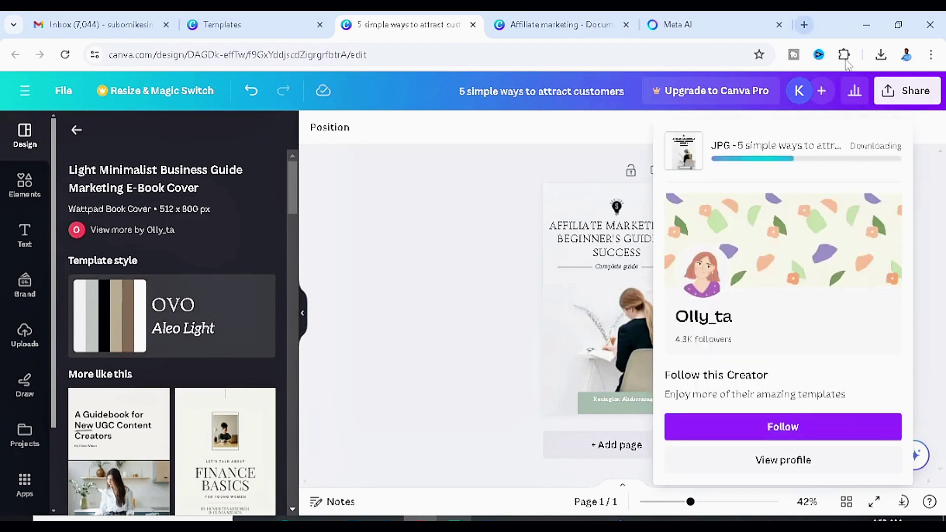
Step: Open the downloaded "Affiliate marketing .pdf" and review all its pages, from the title page through to the conclusion
click(882, 62)
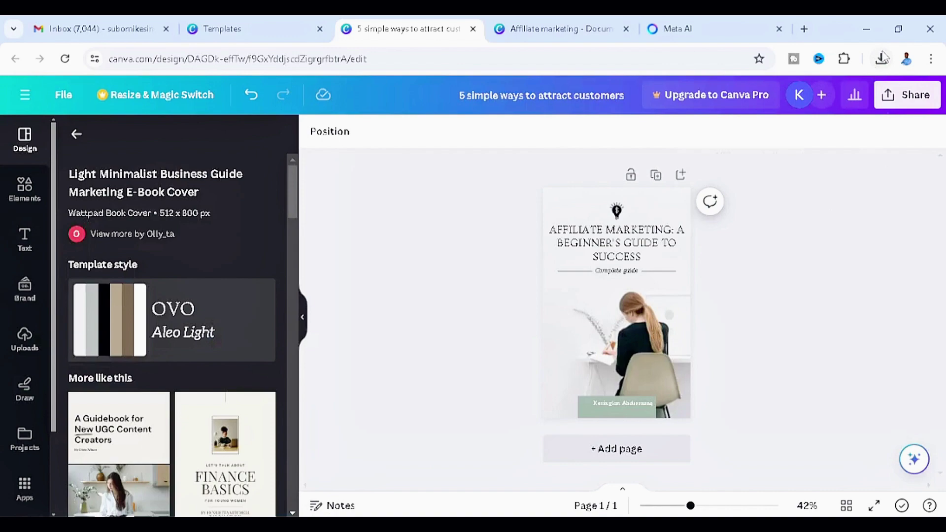
click(882, 58)
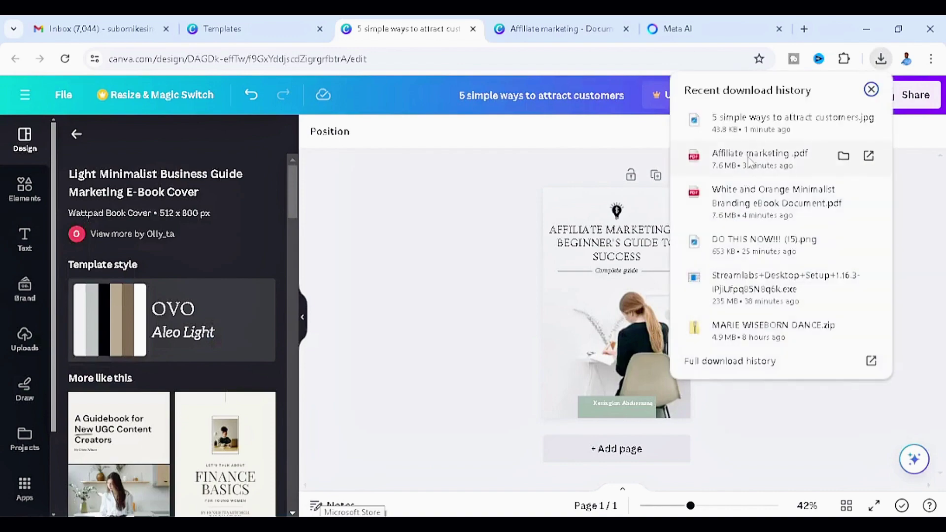
click(750, 157)
scroll(501, 294, up, 6)
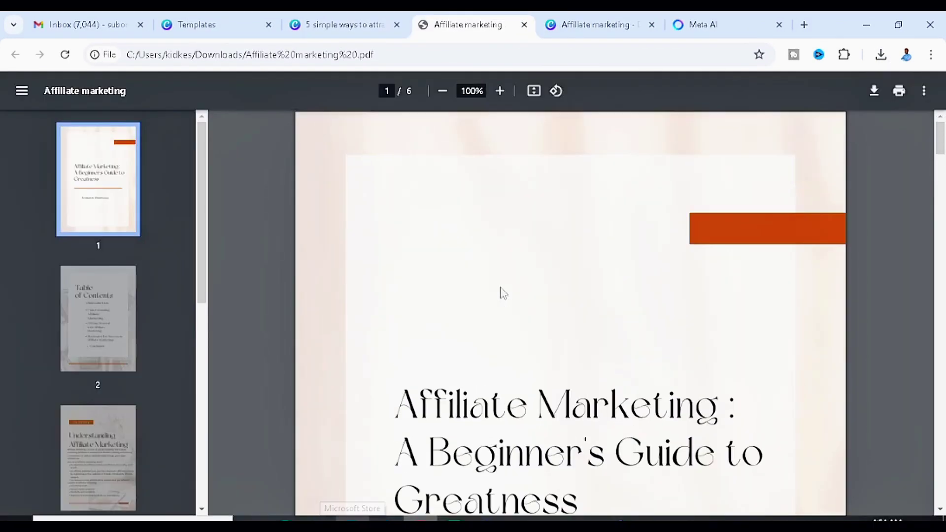
scroll(518, 310, down, 15)
scroll(517, 310, up, 2)
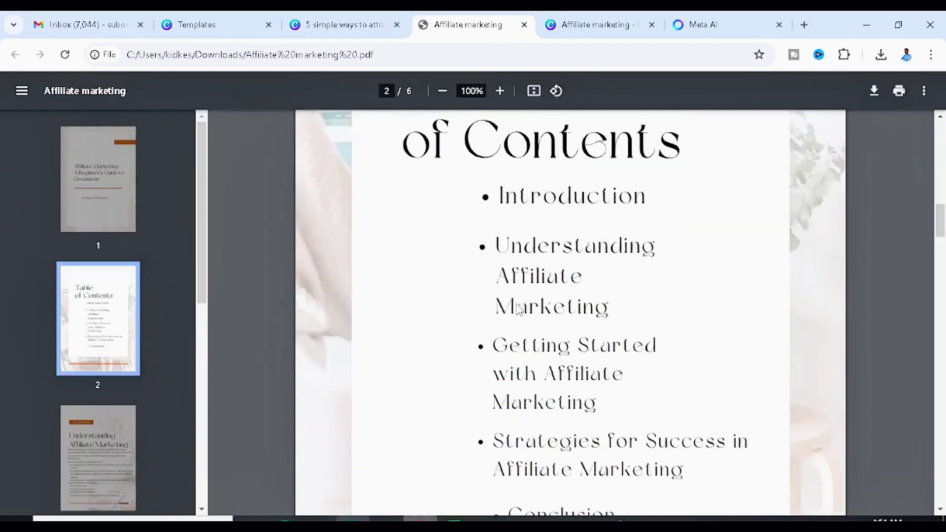
scroll(518, 310, down, 8)
scroll(518, 309, down, 7)
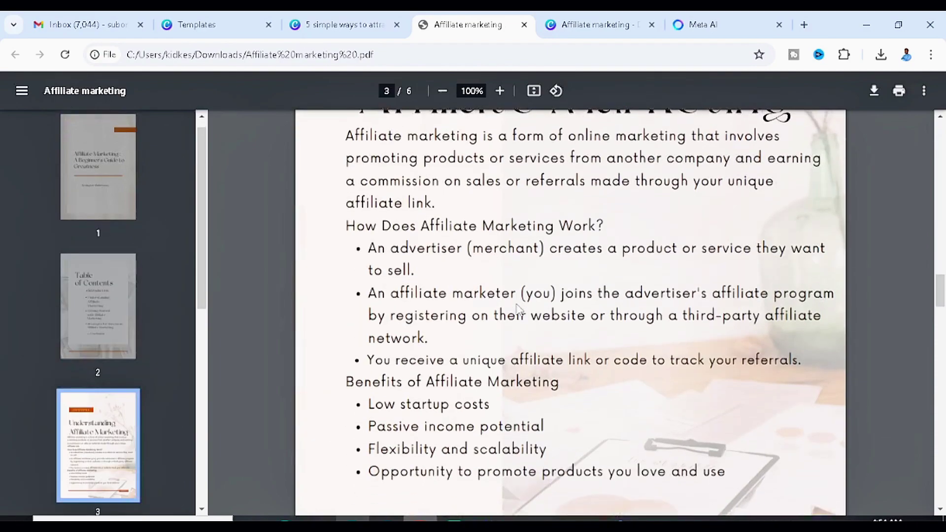
scroll(518, 310, down, 15)
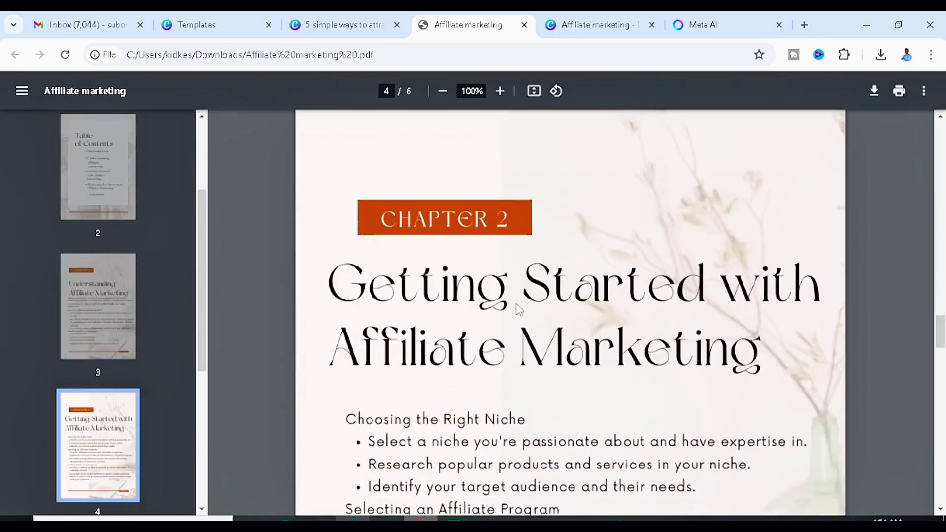
scroll(518, 309, down, 15)
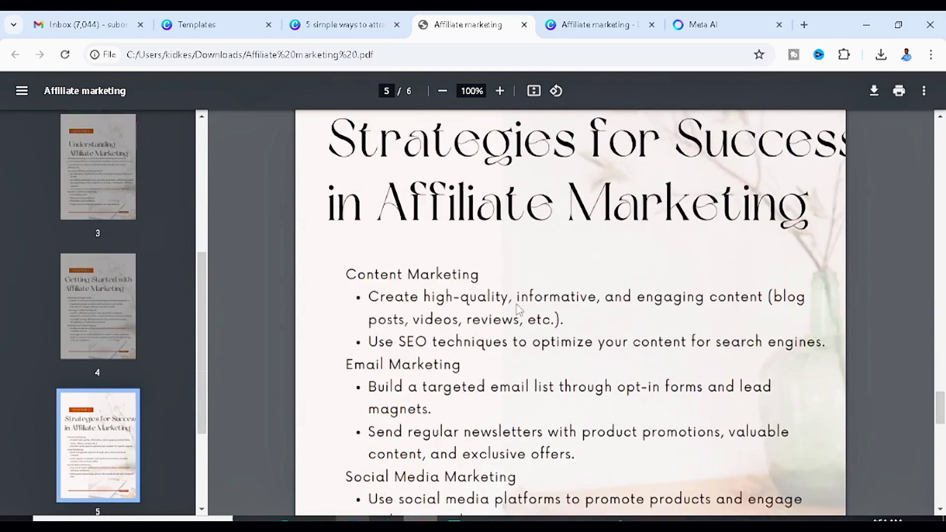
scroll(519, 310, down, 10)
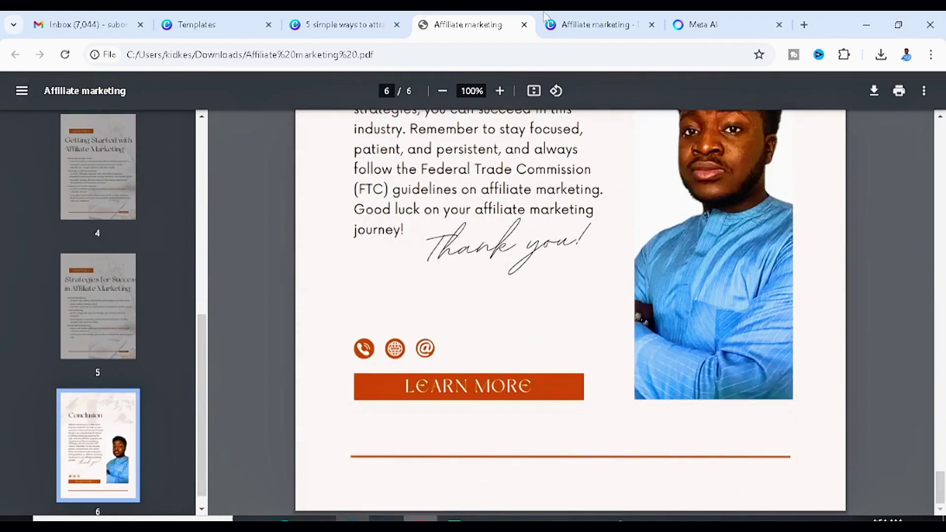
Step: Open the downloaded cover image "5 simple ways to attract customers.jpg" to check it, and dismiss the download list over the cover design
click(882, 56)
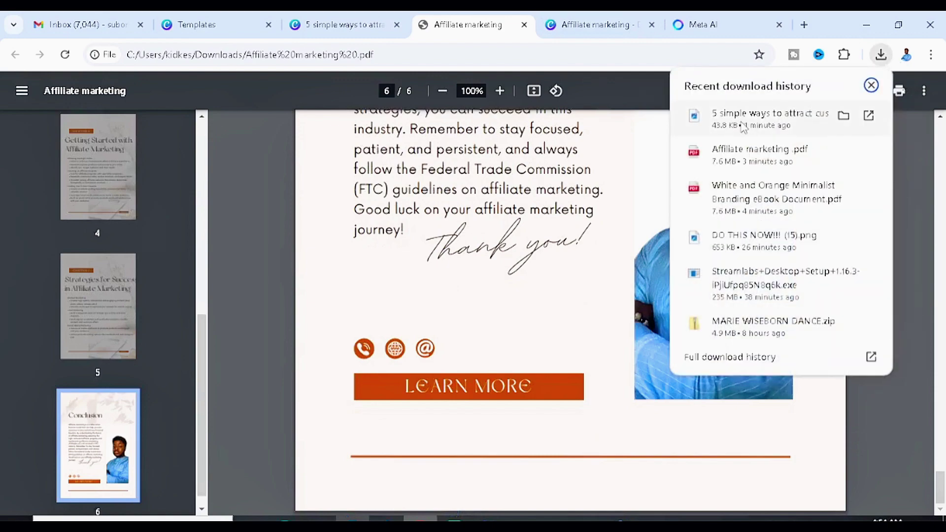
click(743, 124)
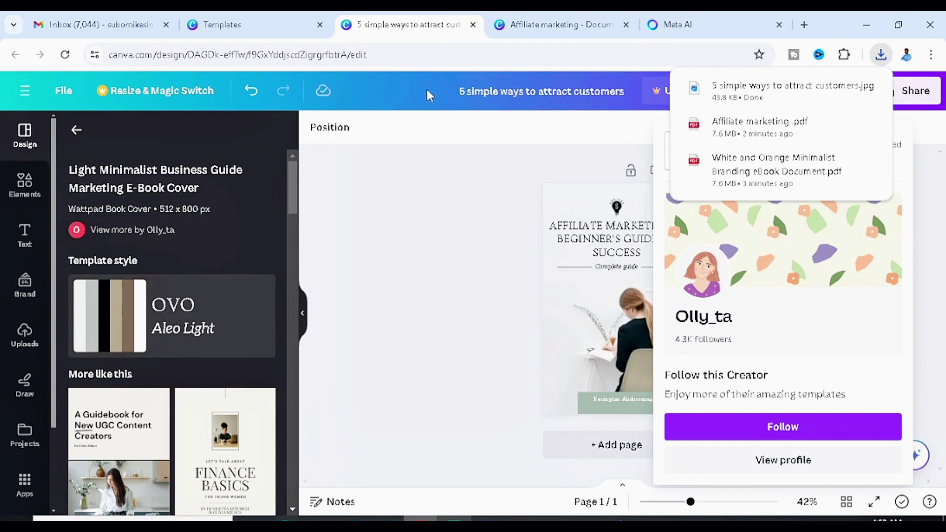
click(431, 212)
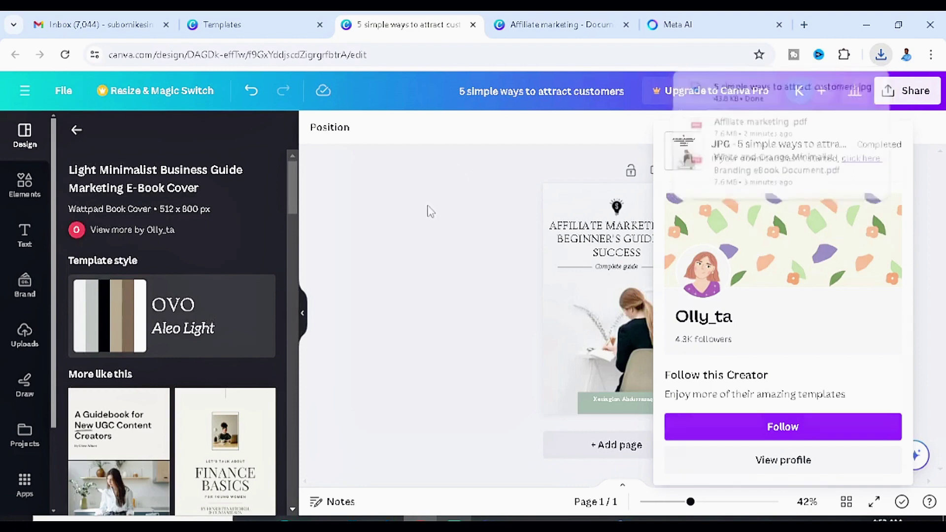